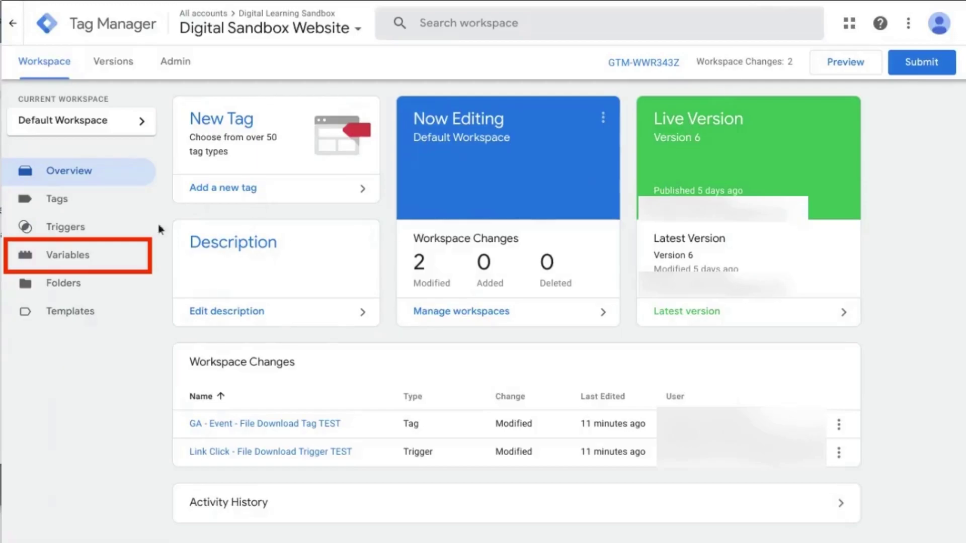
- Enable the Click Element, Click Classes, Click ID, Click Target and Click Text built-in variables
left_click(104, 263)
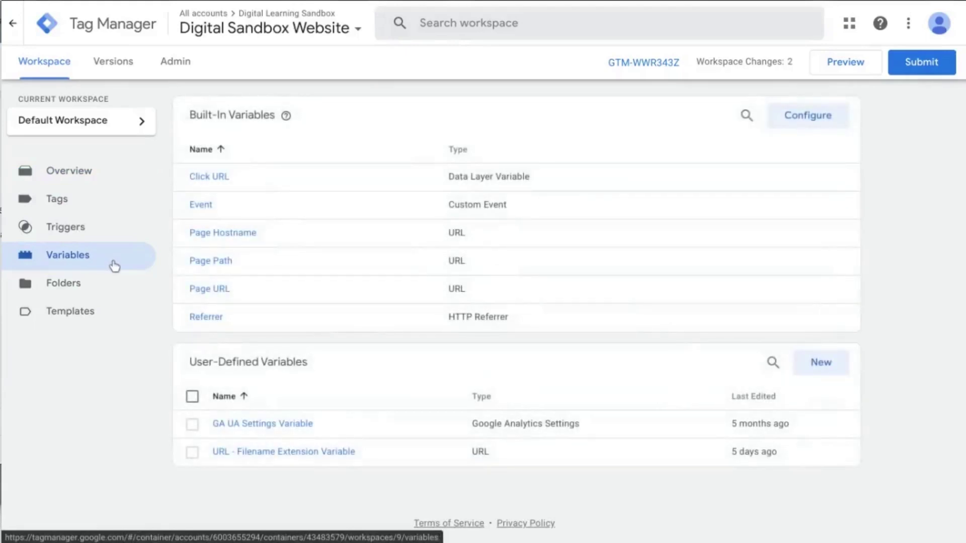
left_click(812, 120)
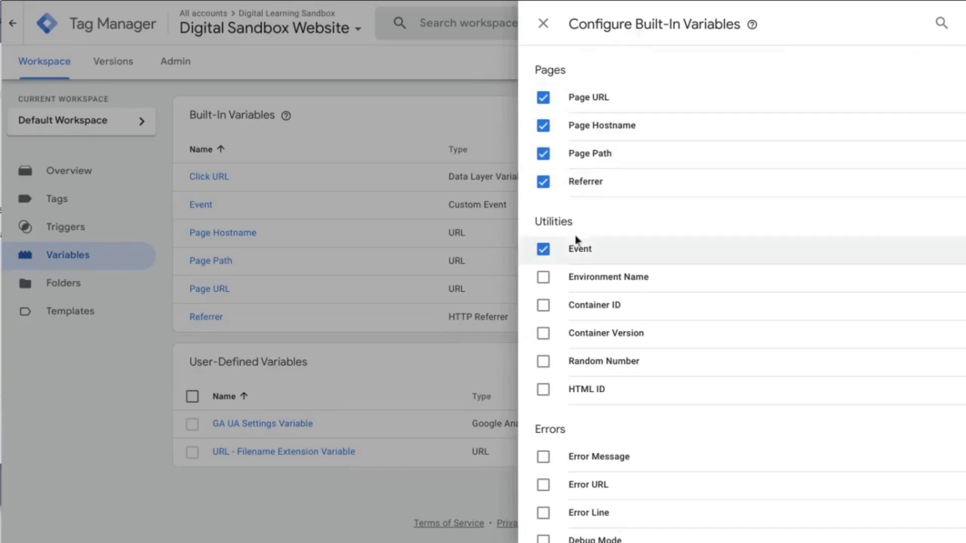
scroll(647, 245, "down", 5)
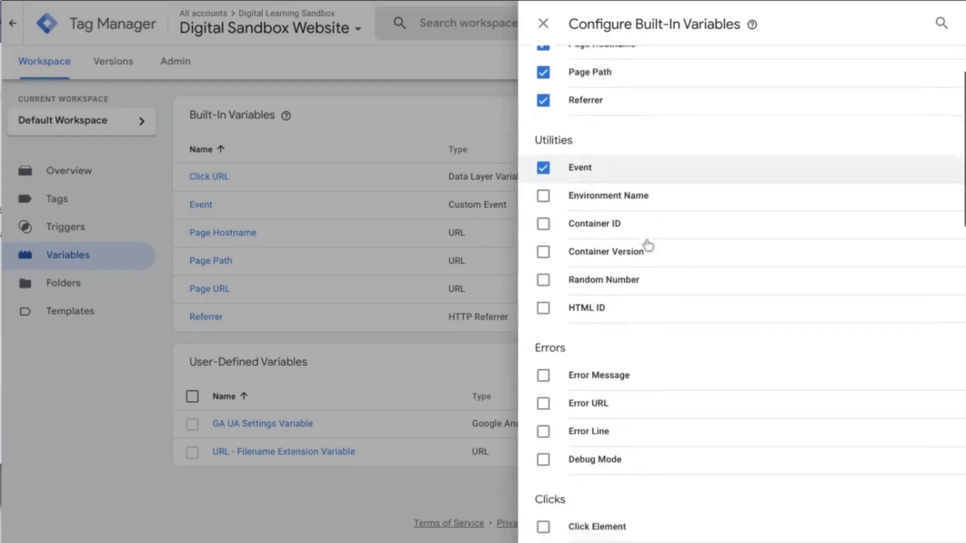
scroll(646, 245, "down", 4)
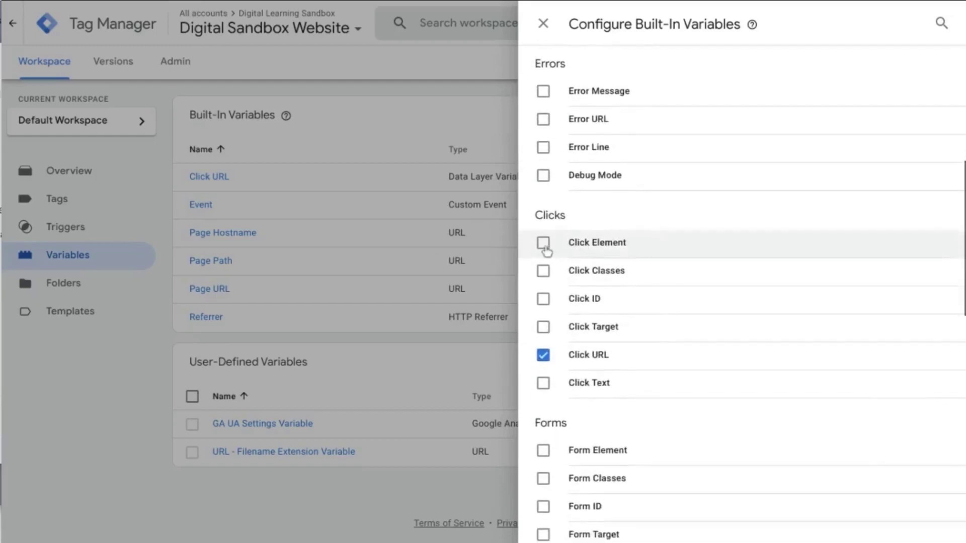
left_click(545, 268)
left_click(545, 269)
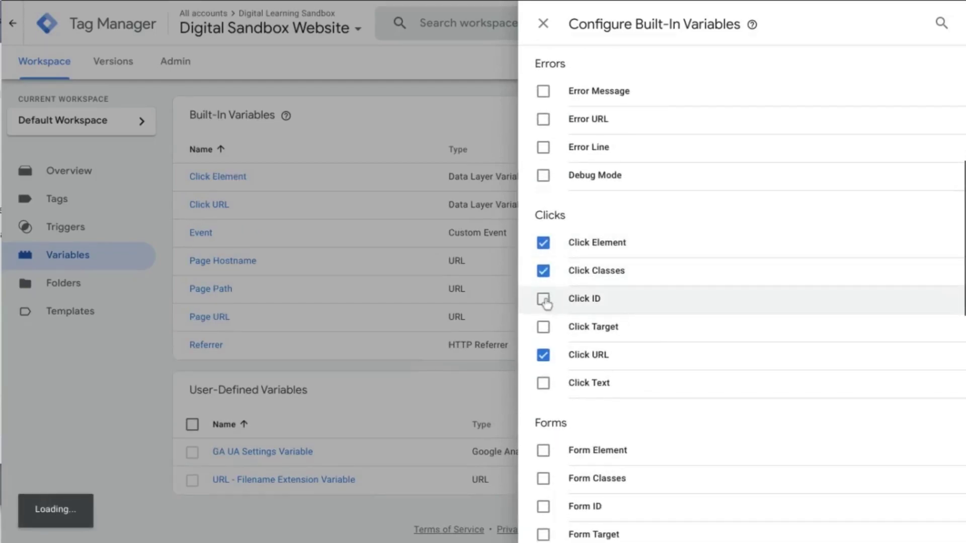
left_click(545, 298)
left_click(544, 328)
left_click(543, 383)
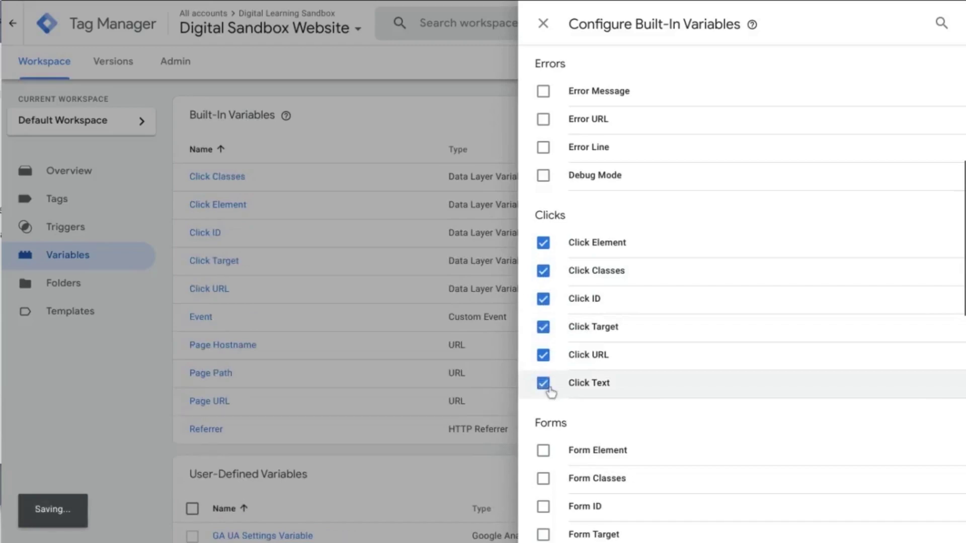
- Enable the Form Element, Form Classes, Form ID, Form Target, Form URL and Form Text variables
scroll(599, 362, "down", 3)
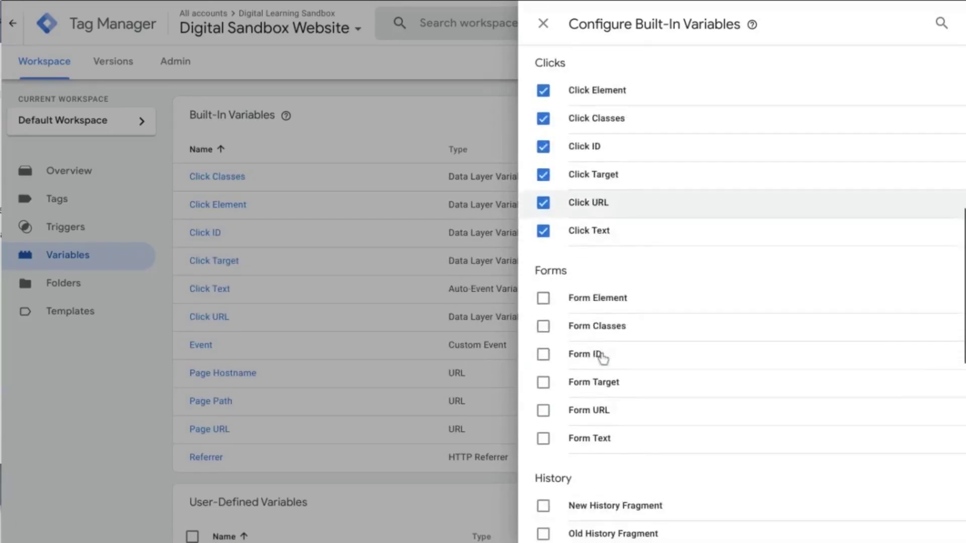
scroll(625, 216, "up", 1)
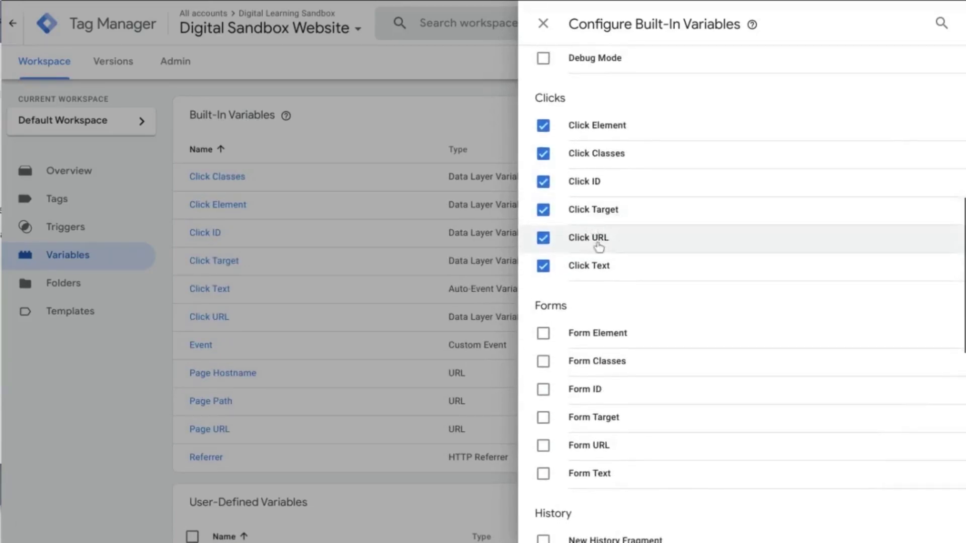
scroll(584, 272, "down", 2)
left_click(543, 280)
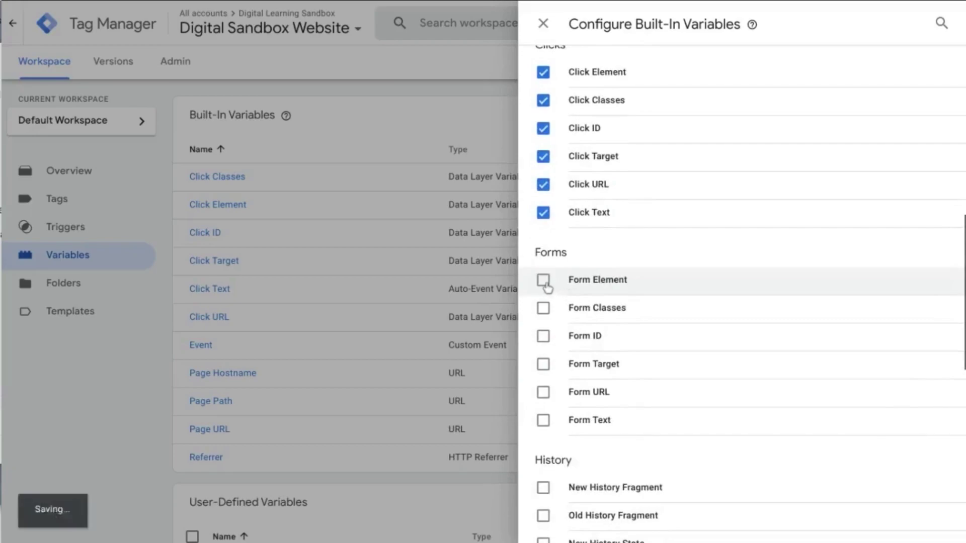
left_click(543, 308)
left_click(544, 337)
left_click(543, 364)
left_click(544, 393)
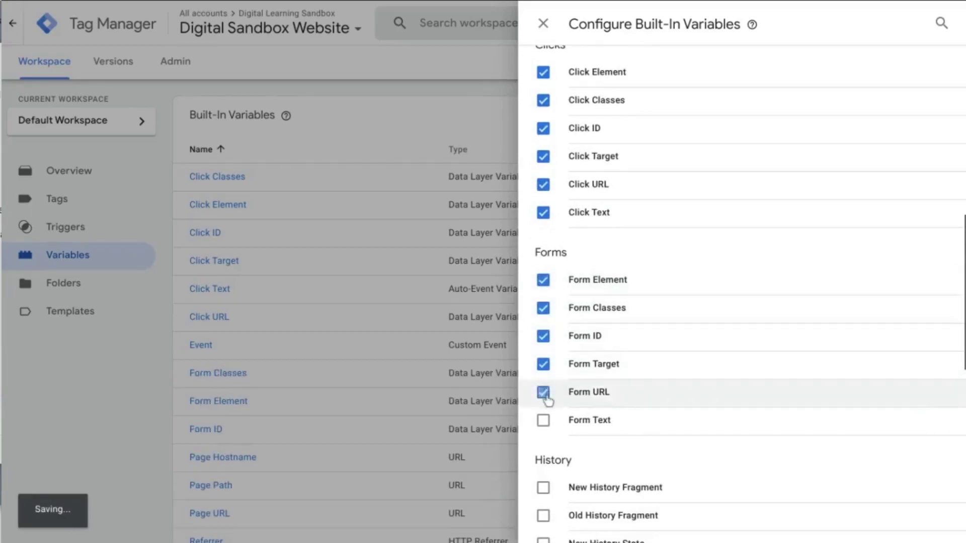
left_click(543, 420)
- Review the enabled variables and close the Configure Built-In Variables panel
scroll(609, 369, "down", 5)
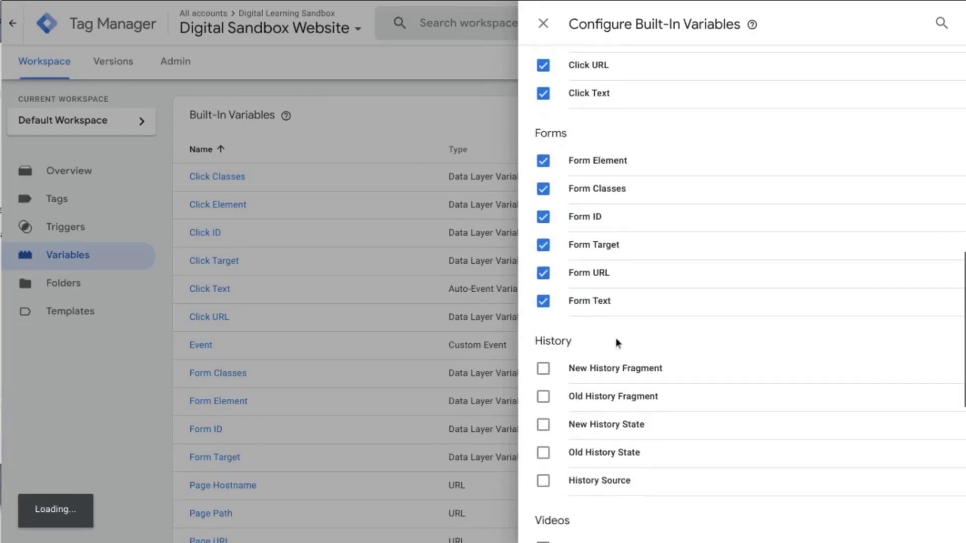
scroll(623, 339, "down", 5)
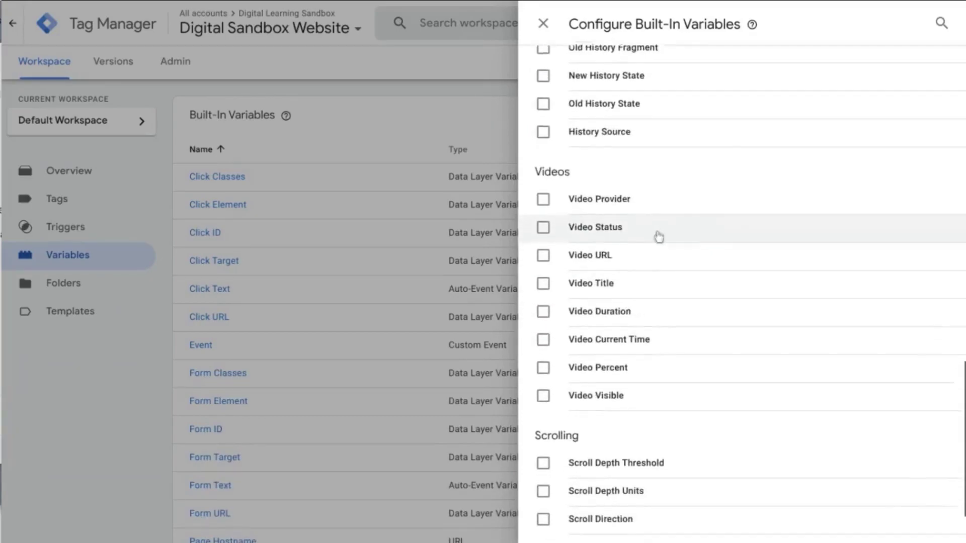
scroll(624, 383, "down", 2)
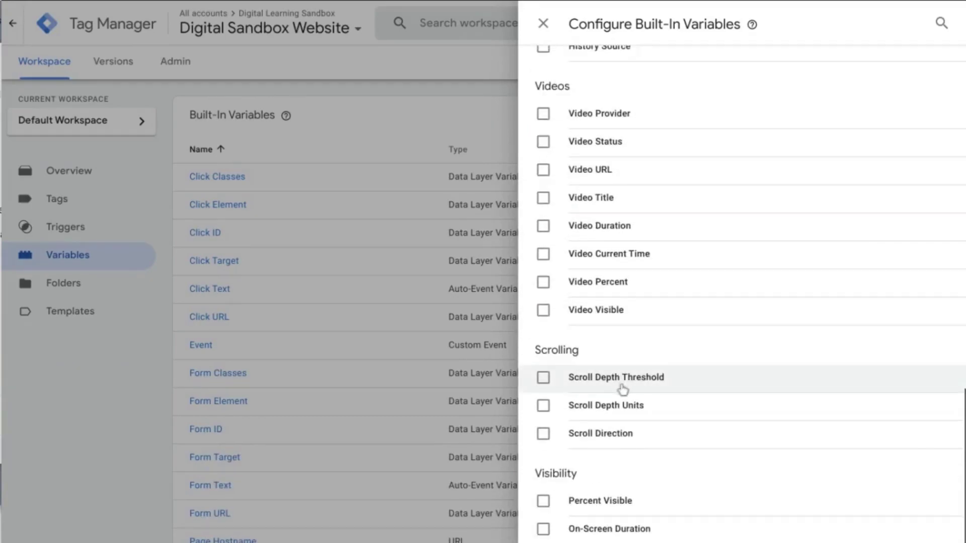
scroll(724, 383, "up", 15)
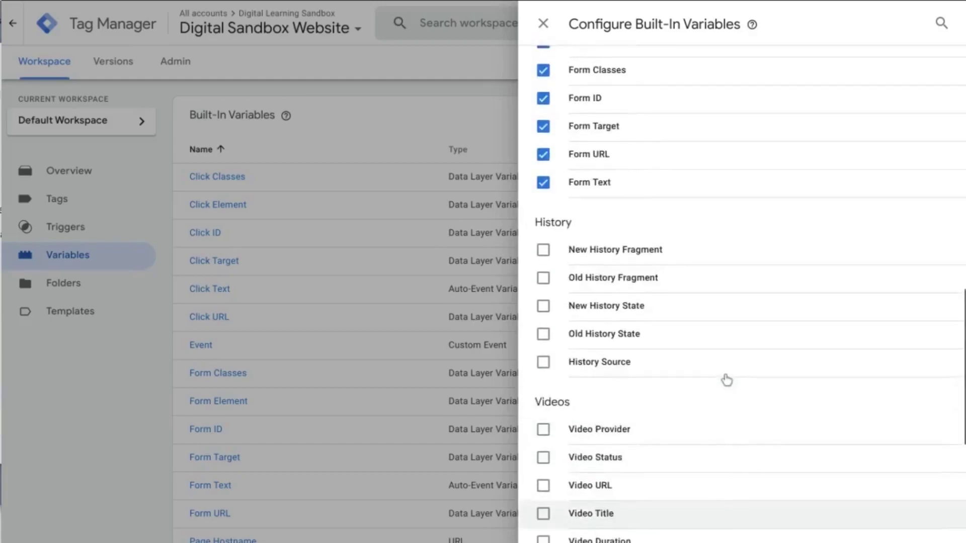
scroll(682, 234, "up", 5)
left_click(544, 23)
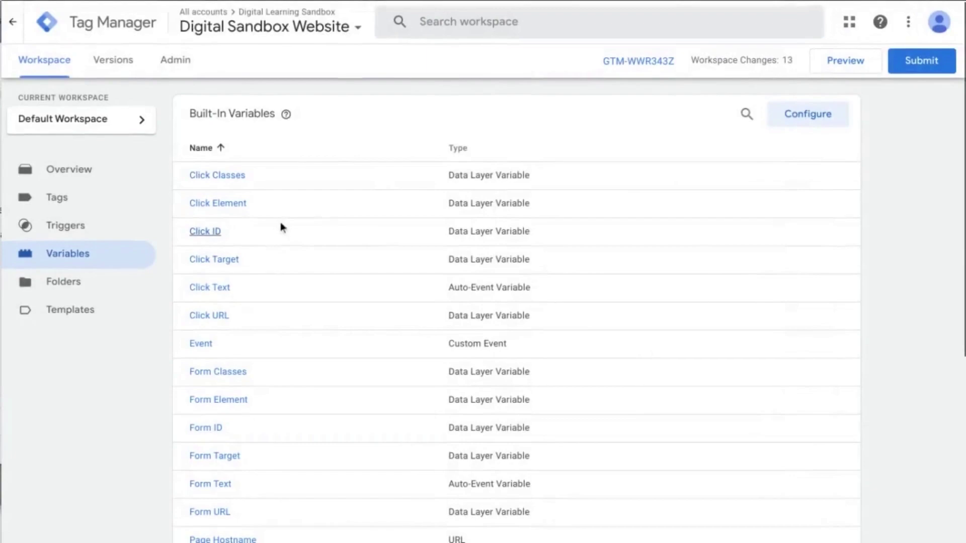
- Create a new tag and title it 'GA - Event - File Downloads Tag'
left_click(63, 209)
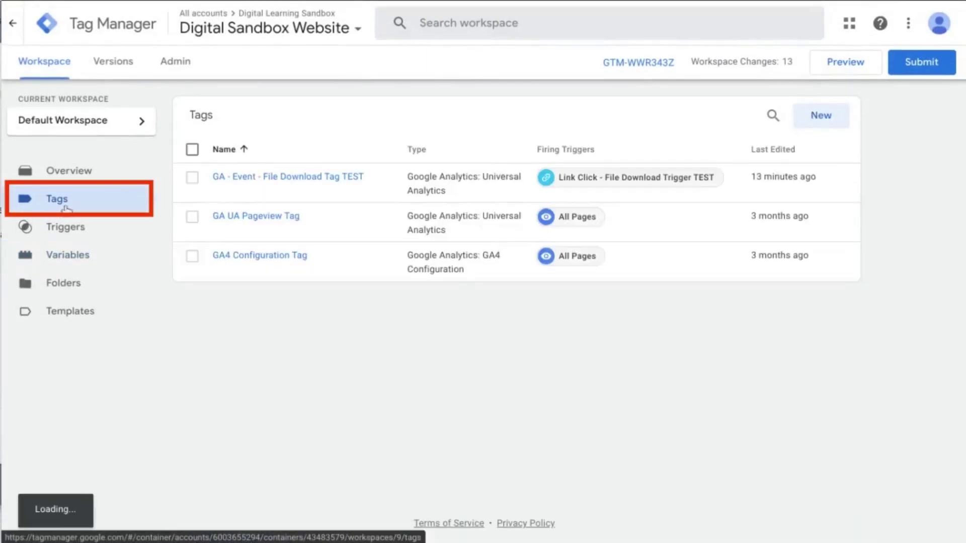
left_click(820, 118)
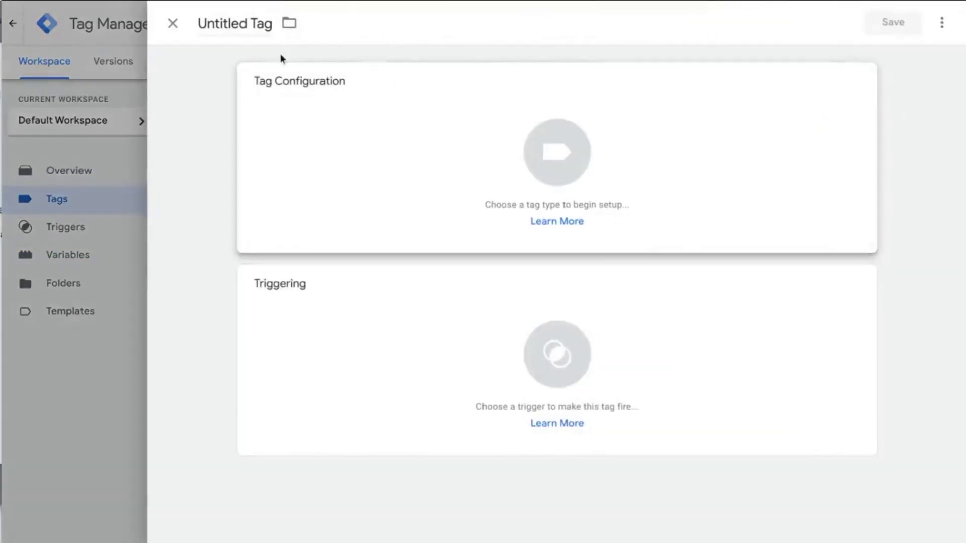
double_click(208, 23)
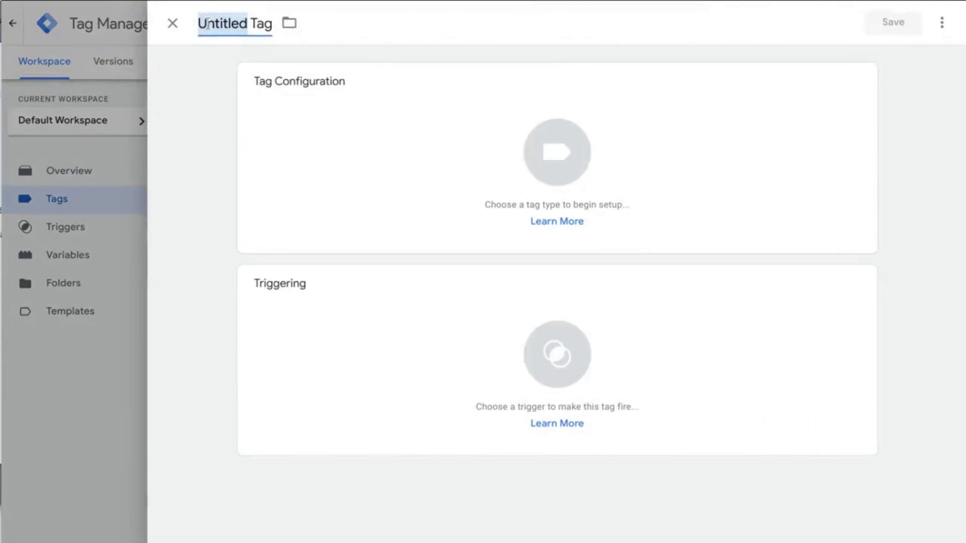
type("GA 0 E")
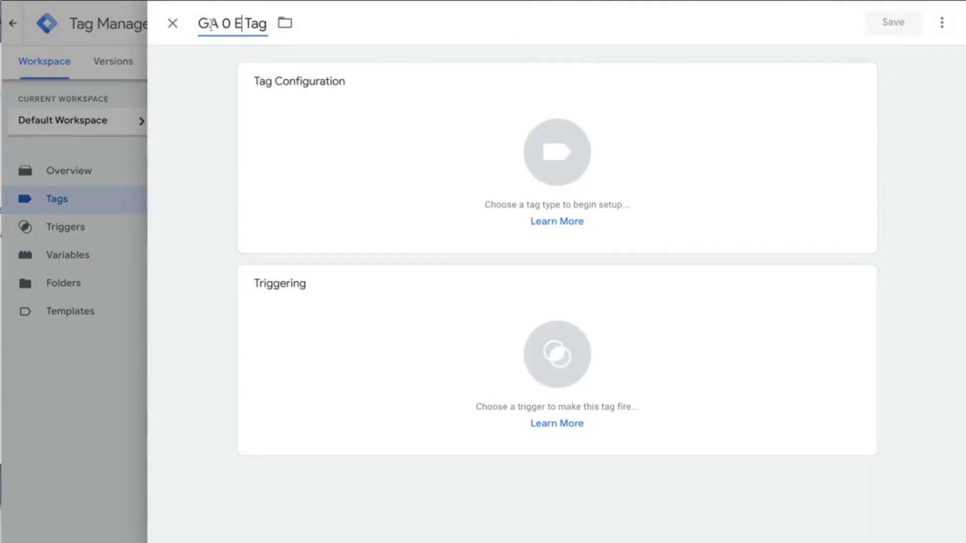
type("ve")
key("BackSpace")
key("BackSpace")
key("BackSpace")
key("BackSpace")
key("BackSpace")
type("- E")
key("BackSpace")
type("Event")
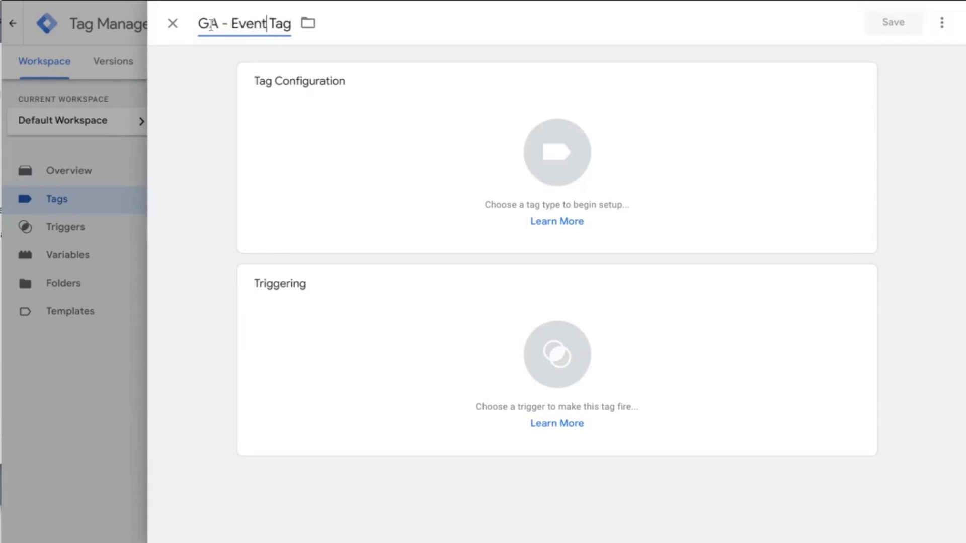
type(" - Fi ")
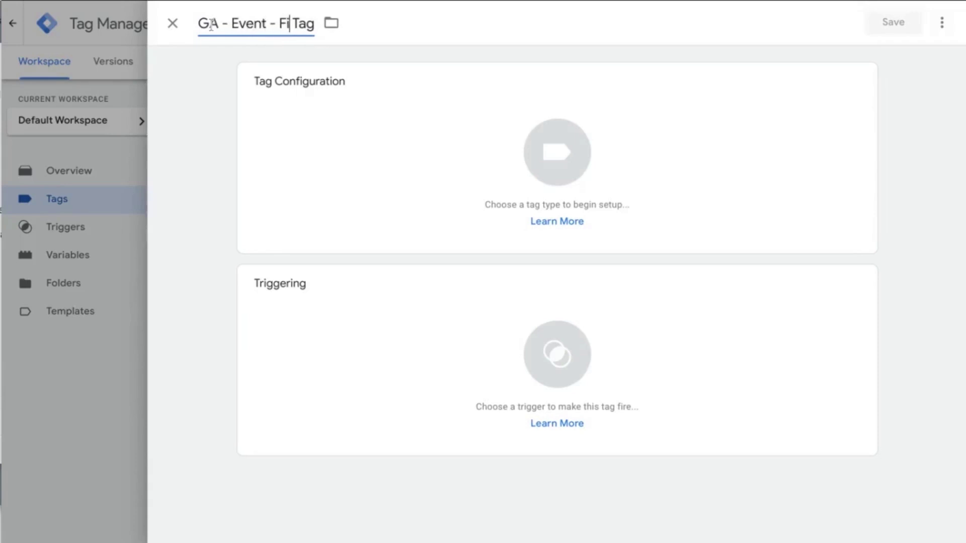
type("le Downloa")
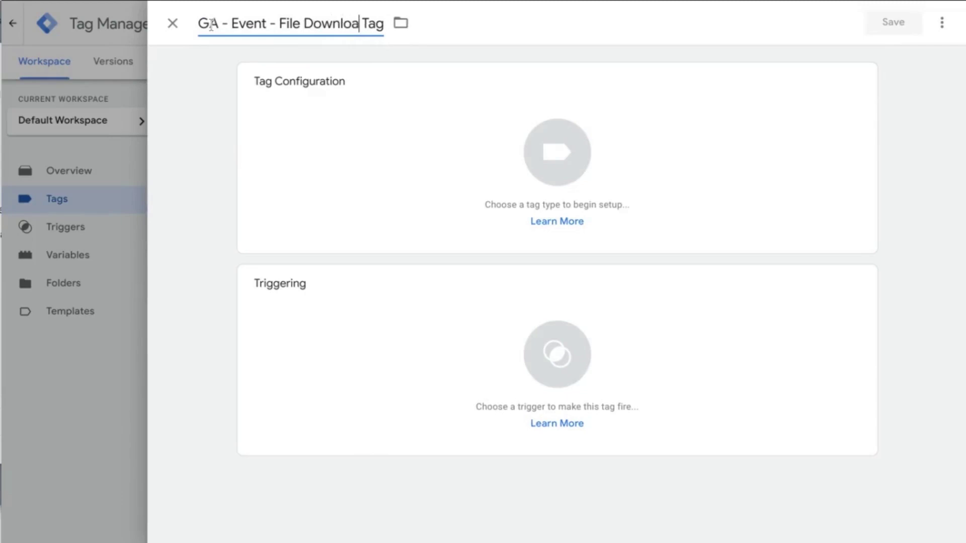
type("ds")
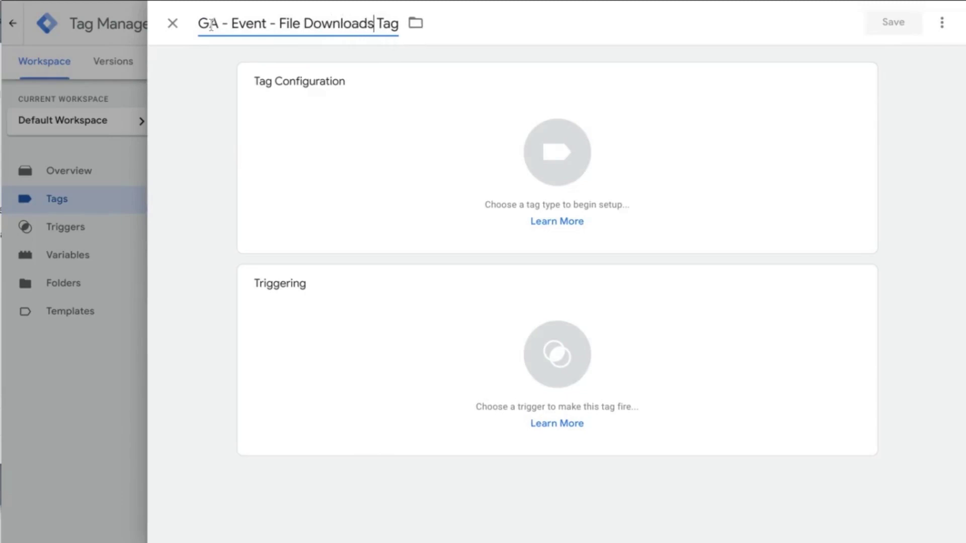
- Make the tag a Universal Analytics Event tag with Category 'Downloads'
left_click(546, 156)
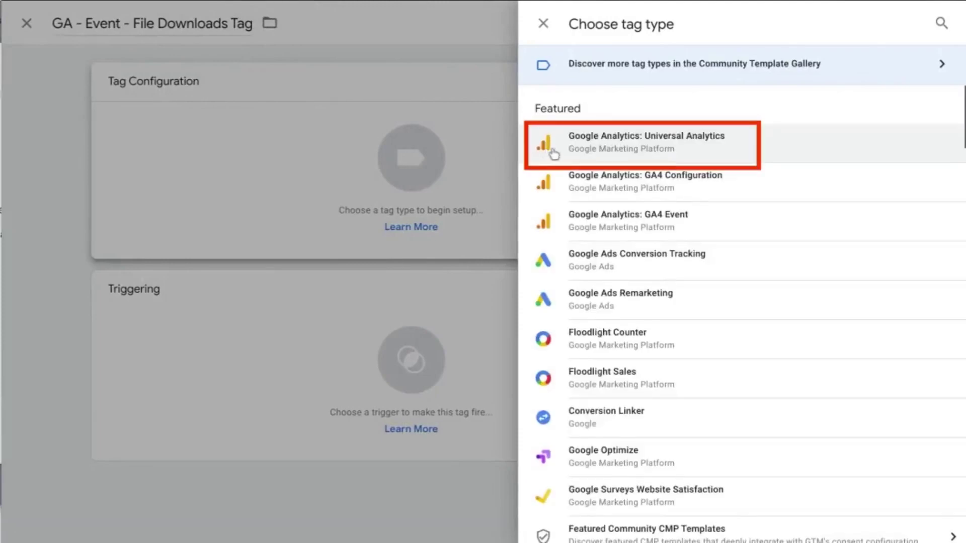
left_click(619, 148)
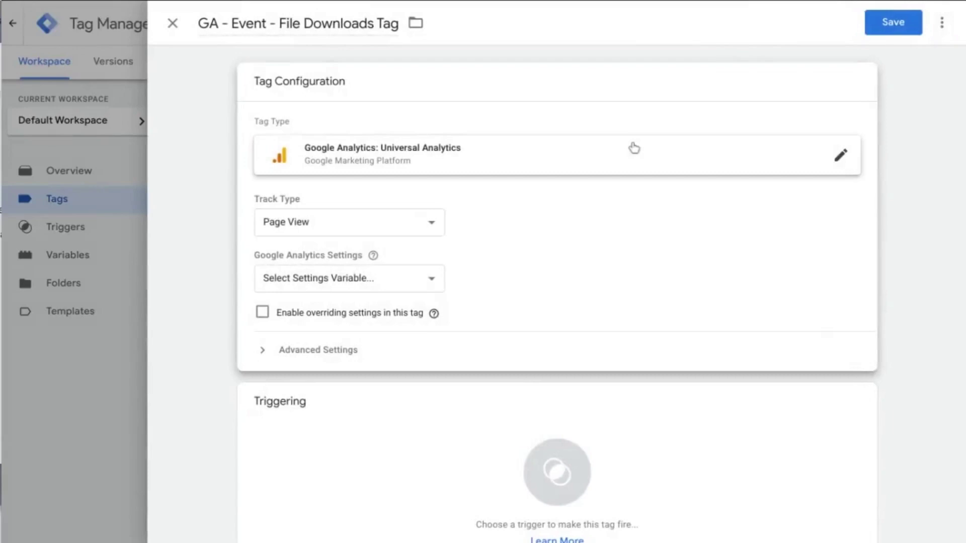
left_click(327, 222)
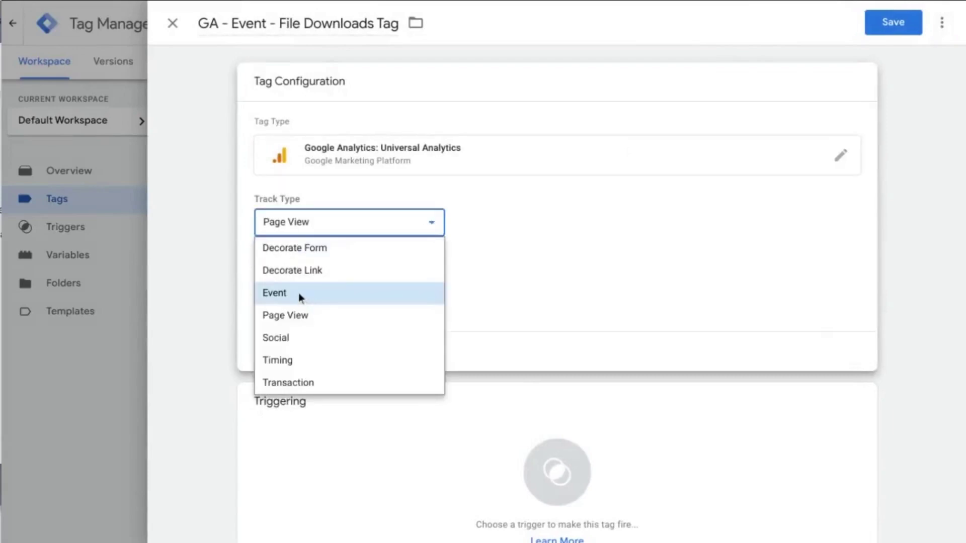
left_click(298, 292)
left_click(305, 292)
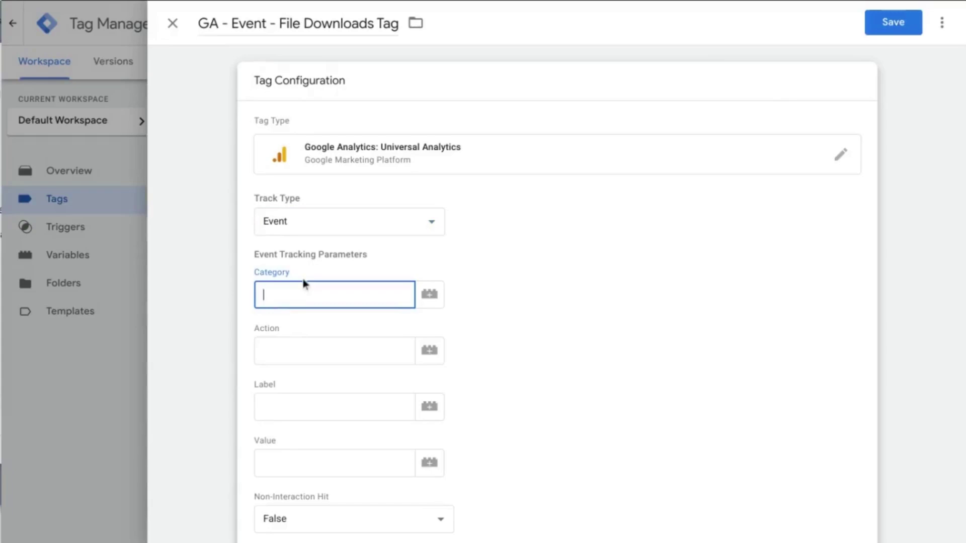
type("Downloads")
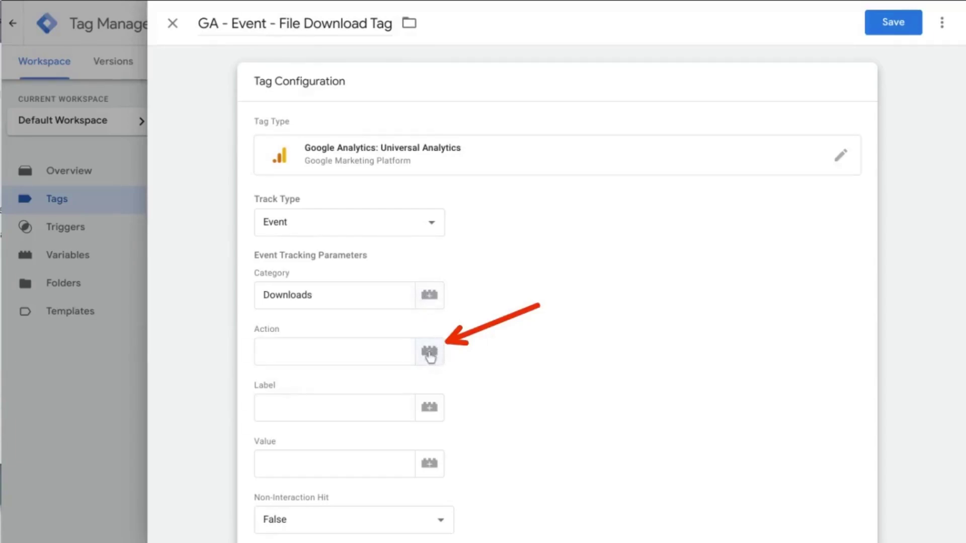
- Start a new variable for the event Action from the {{ suggestion list
left_click(429, 354)
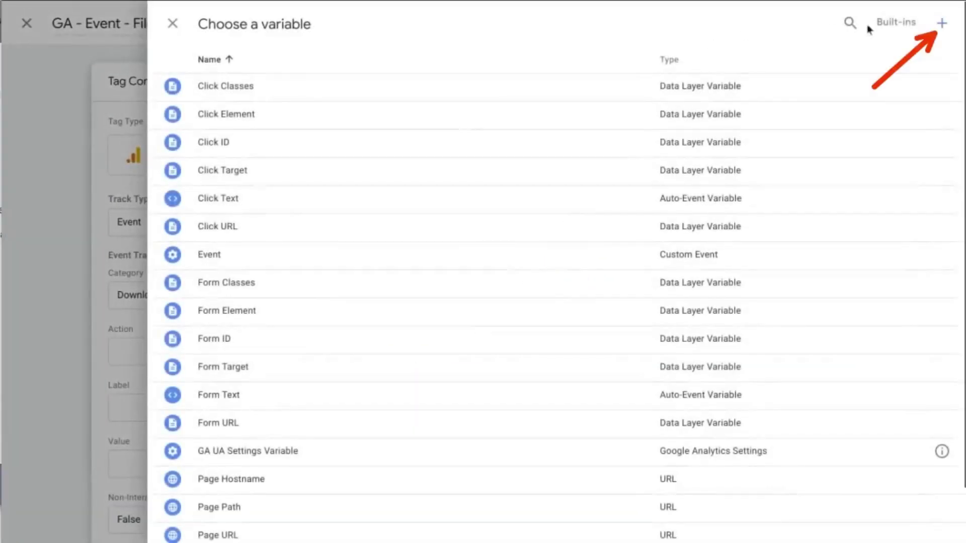
left_click(945, 25)
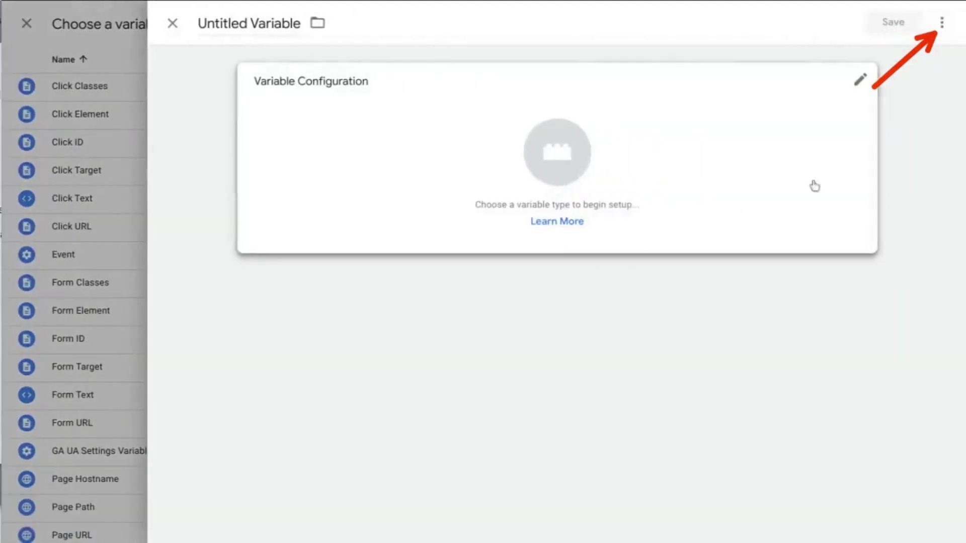
left_click(172, 23)
left_click(172, 23)
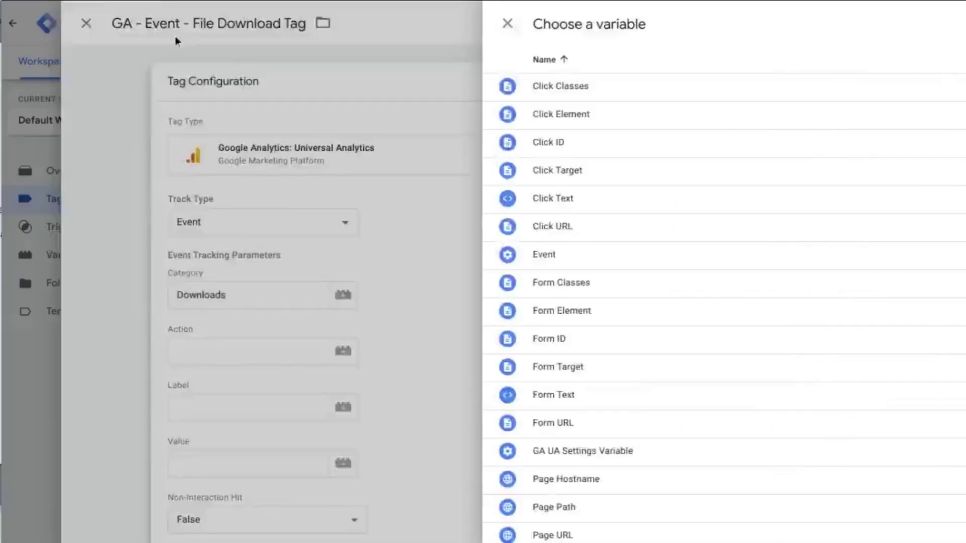
left_click(307, 344)
type("{{")
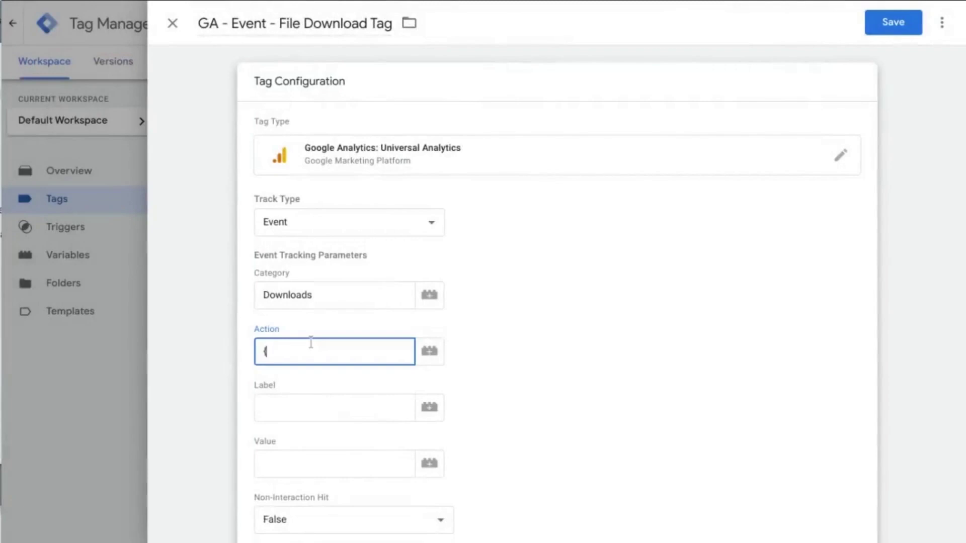
scroll(368, 372, "down", 5)
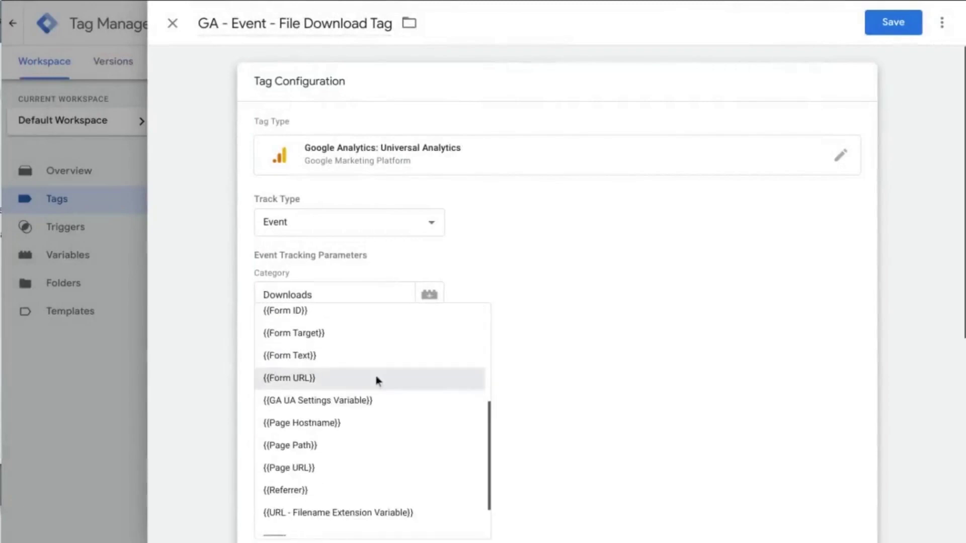
left_click(341, 524)
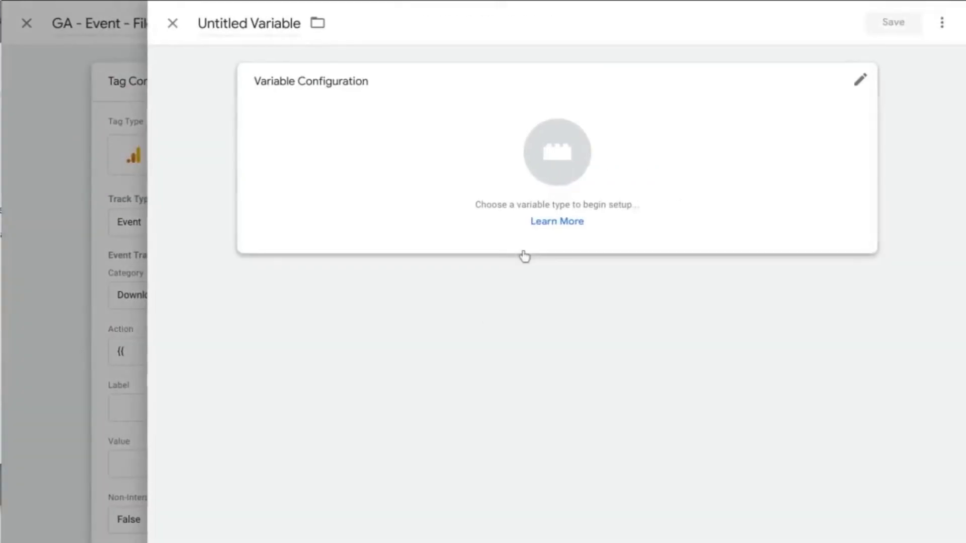
- Name the variable 'URL - File Extension' and make it a URL variable returning Filename Extension
double_click(223, 24)
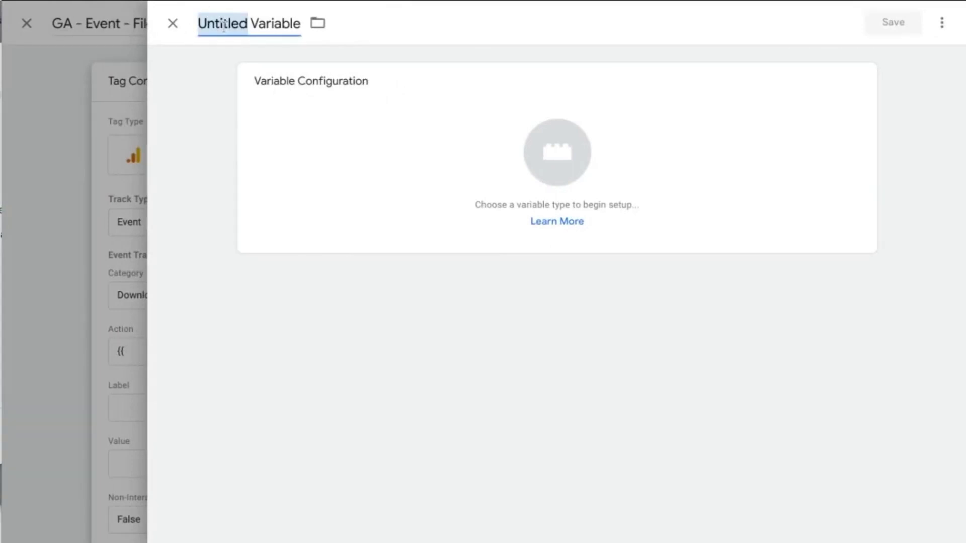
type("URL - F")
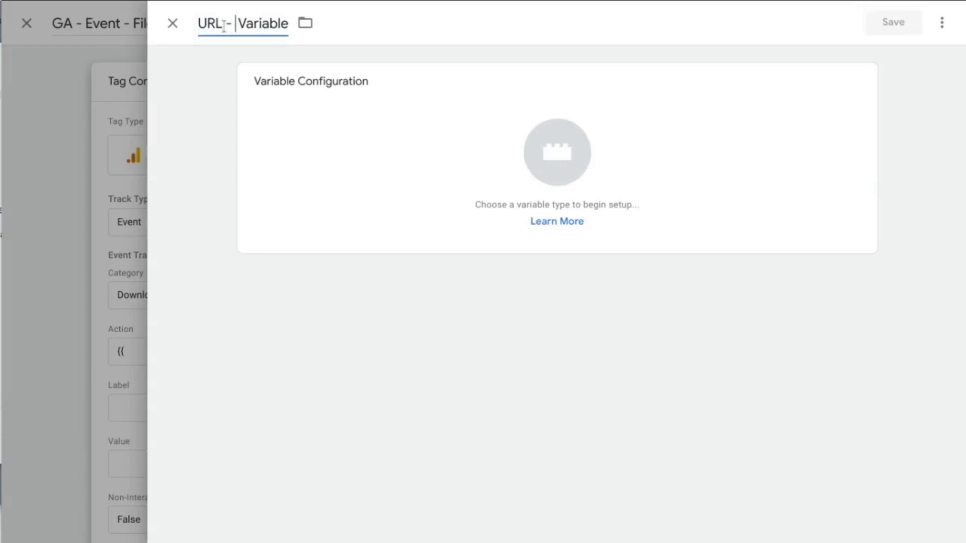
type("ile Ex")
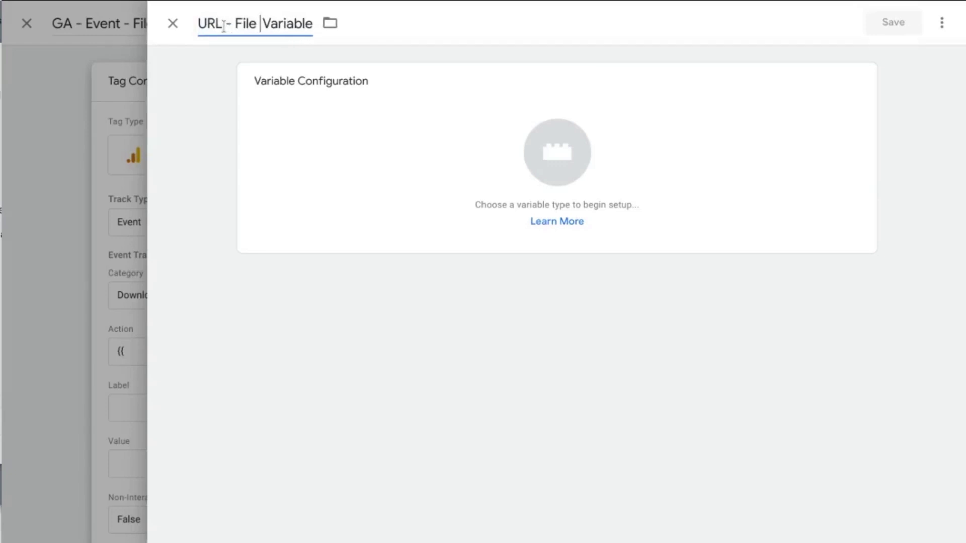
type("tension")
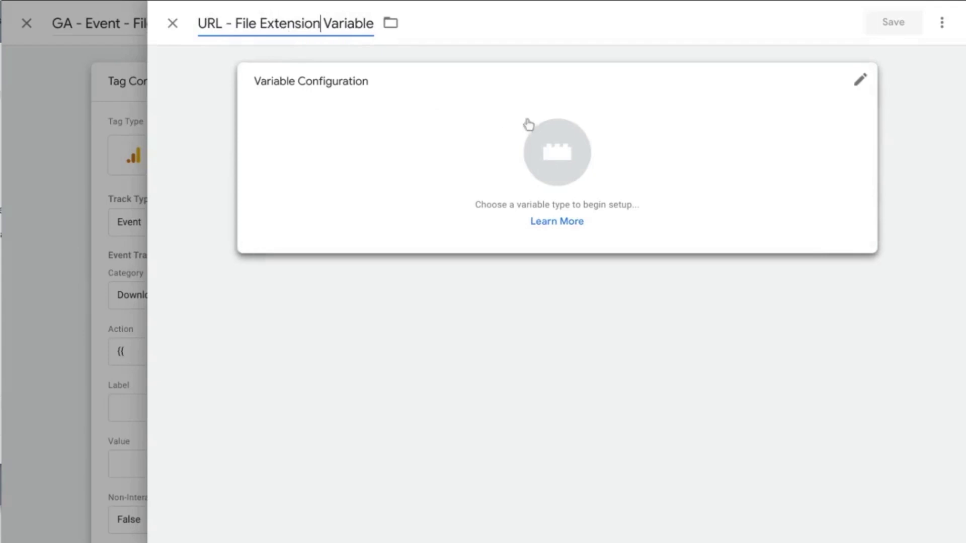
left_click(545, 151)
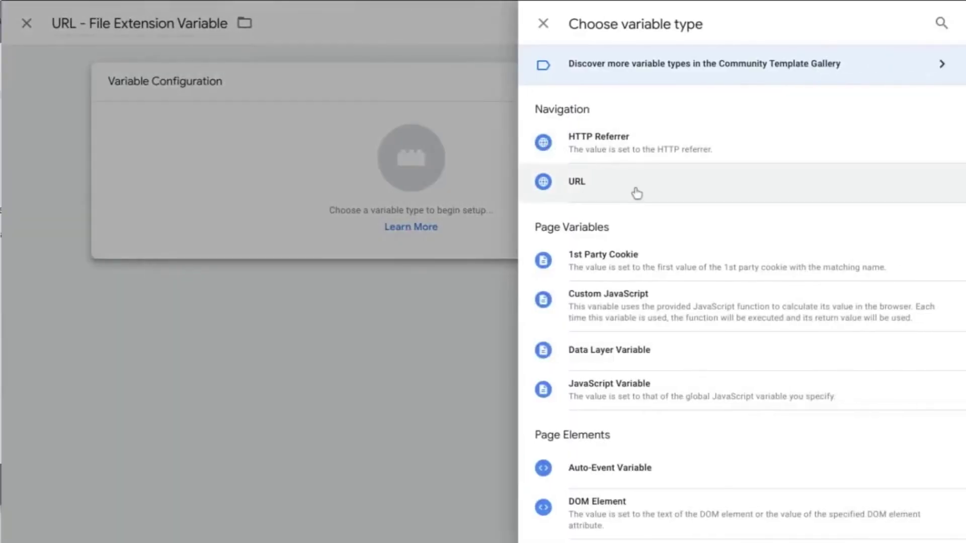
left_click(637, 194)
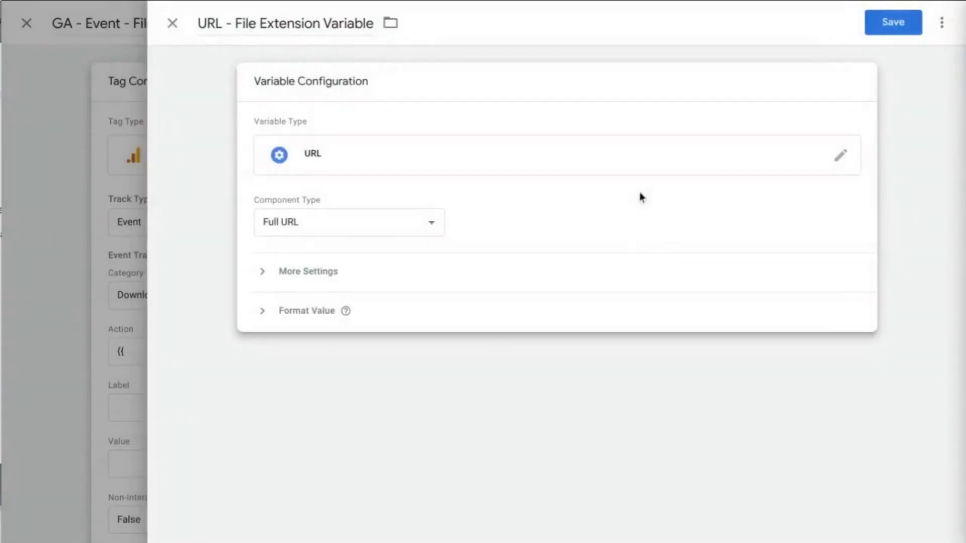
left_click(431, 225)
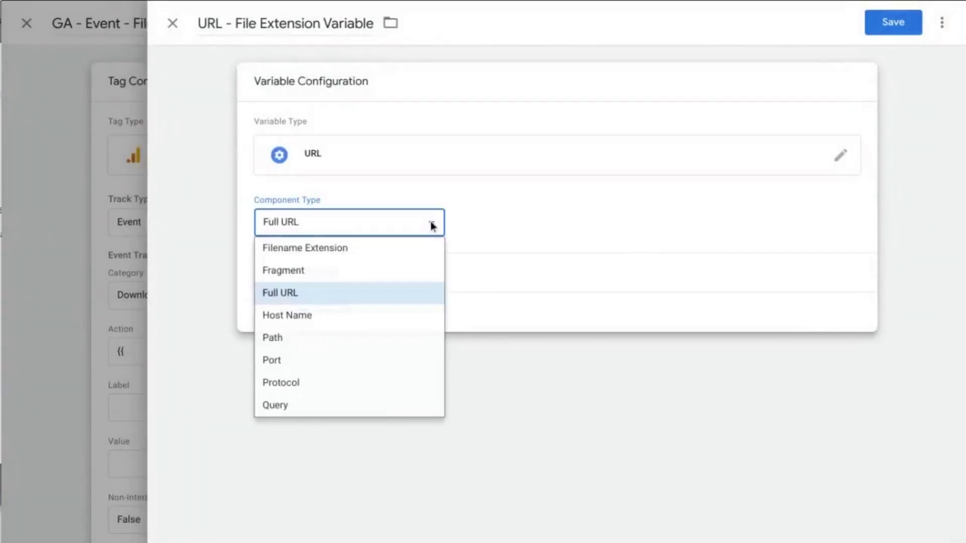
left_click(409, 248)
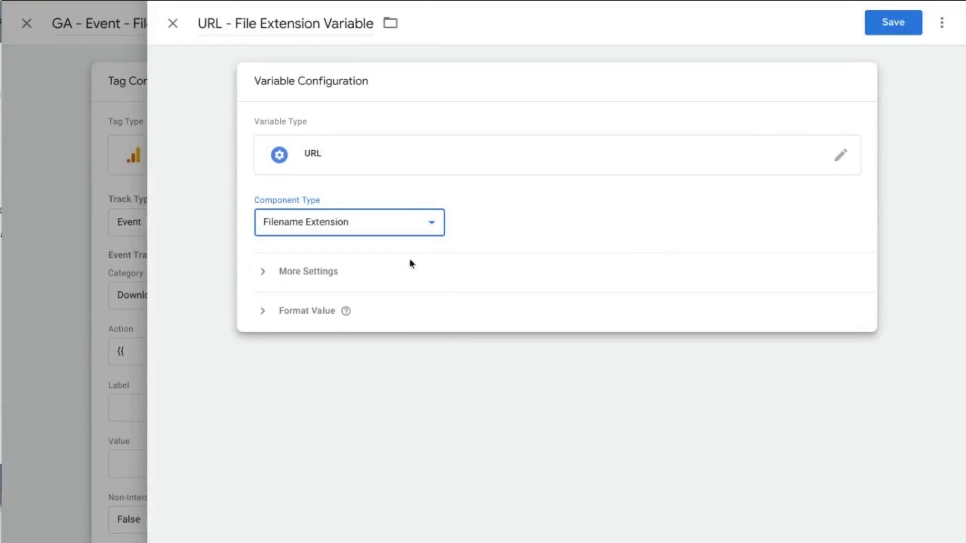
- Keep Page URL as the source, format the value as lowercase, and save the variable
left_click(300, 274)
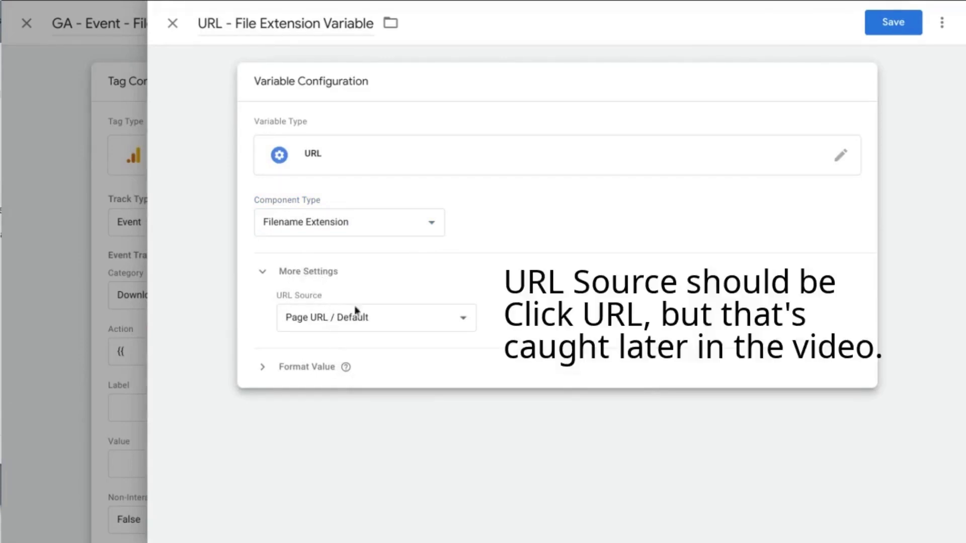
left_click(463, 319)
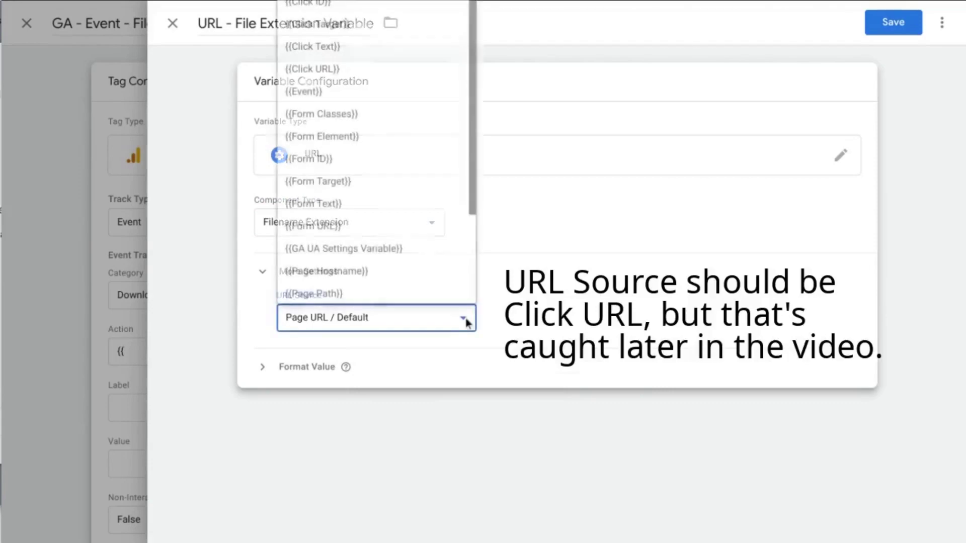
left_click(543, 295)
left_click(295, 373)
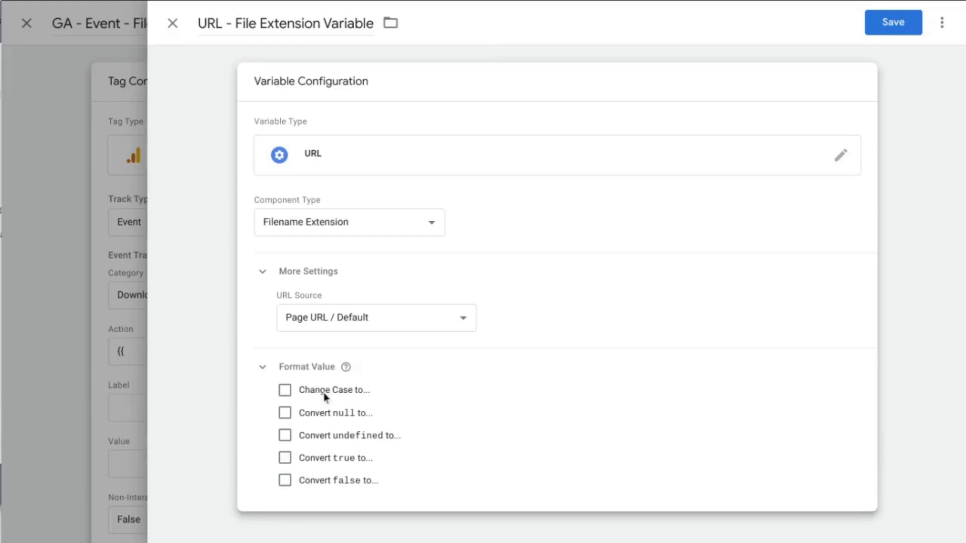
left_click(284, 391)
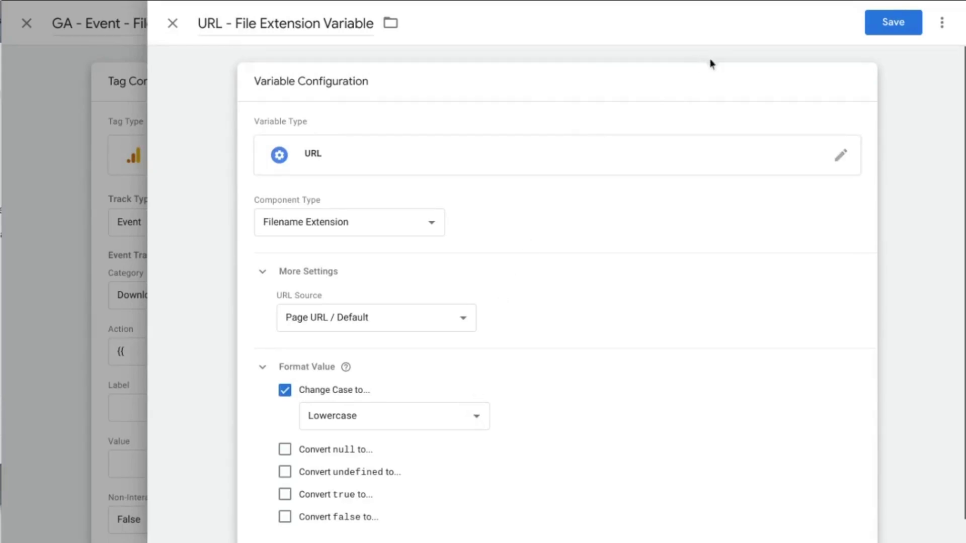
left_click(886, 25)
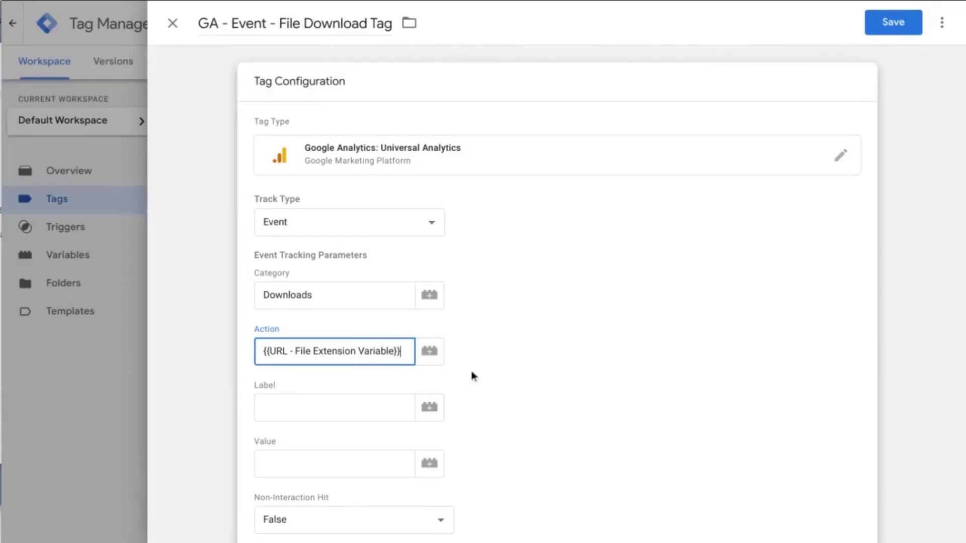
- Set the event Label to {{Click URL}}
left_click(331, 408)
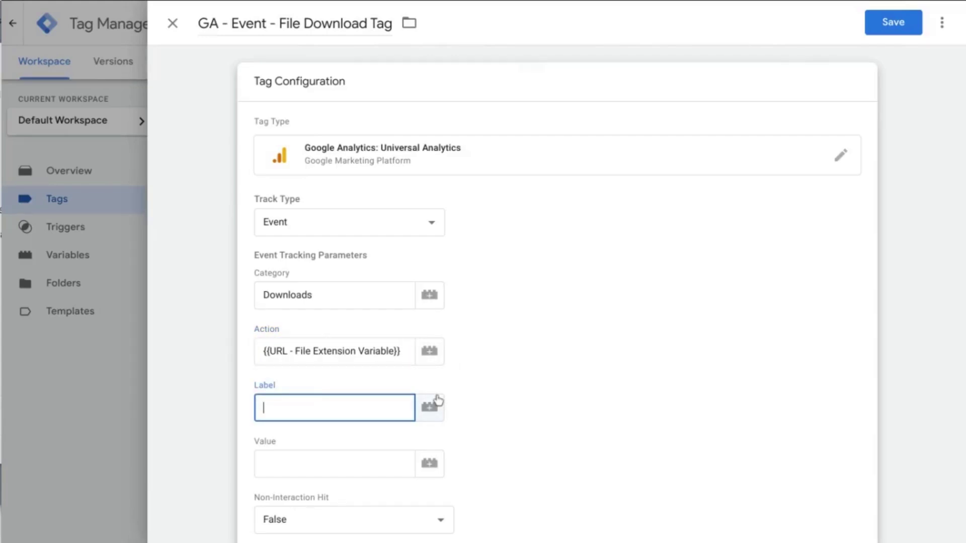
type("{{")
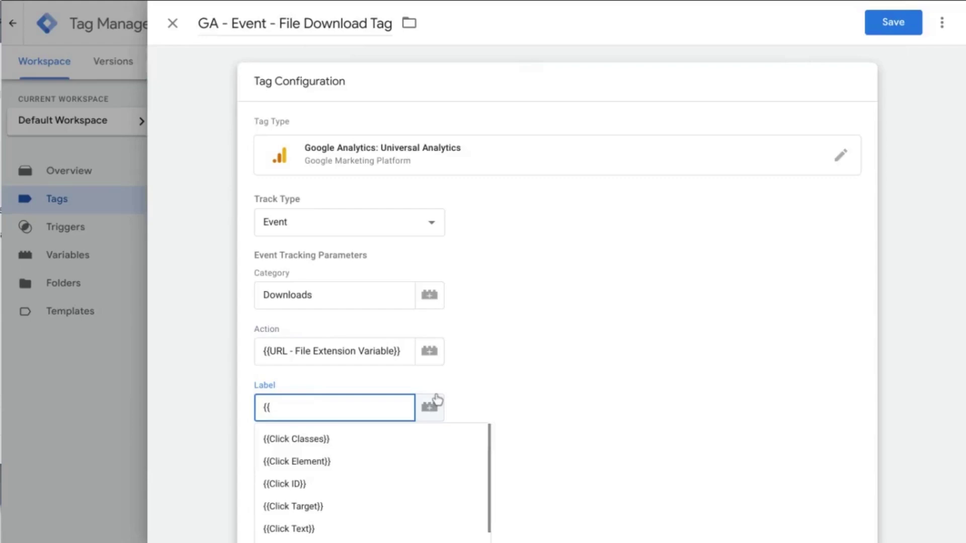
key("Down")
key("Down")
key("Down")
key("Down")
key("Down")
key("Down")
key("Down")
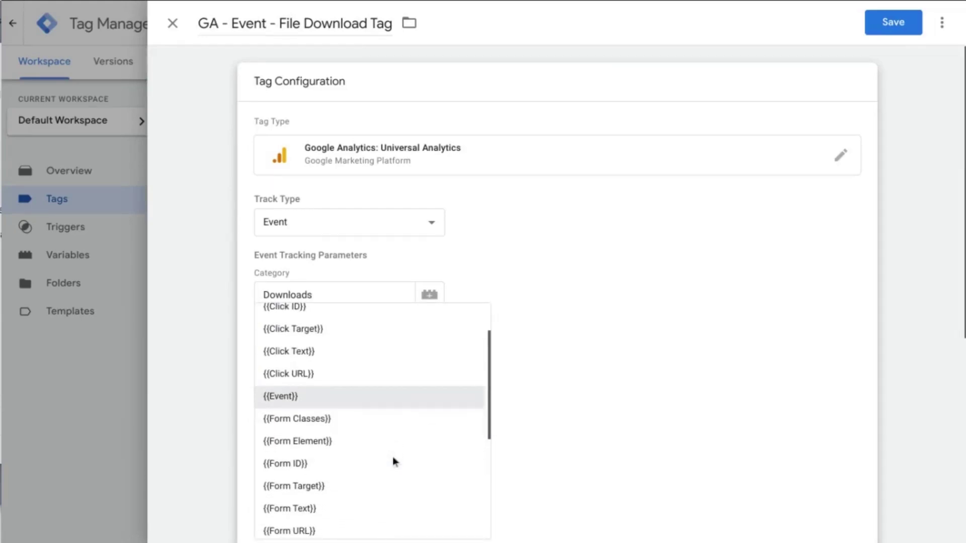
left_click(339, 374)
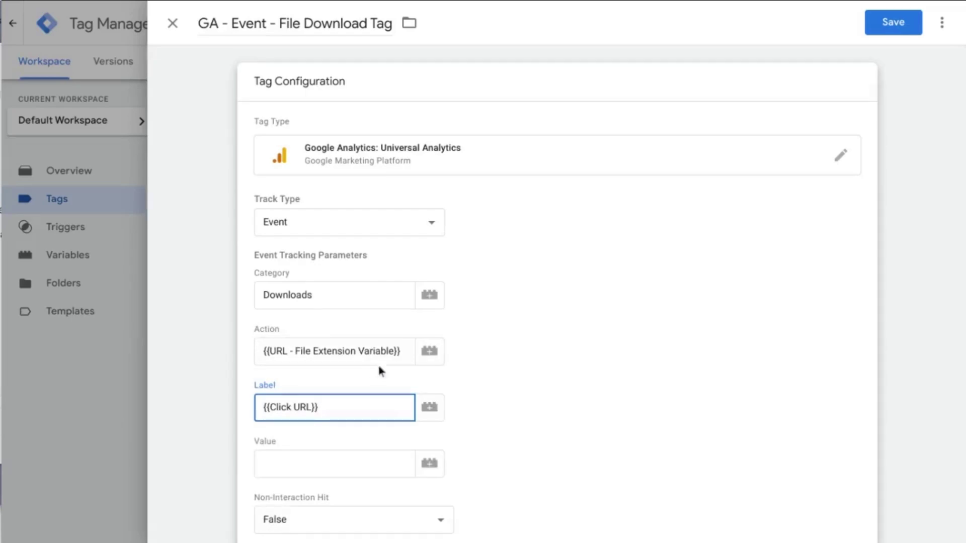
- Enable overriding settings in this tag and go to the Tracking ID field
scroll(514, 388, "down", 3)
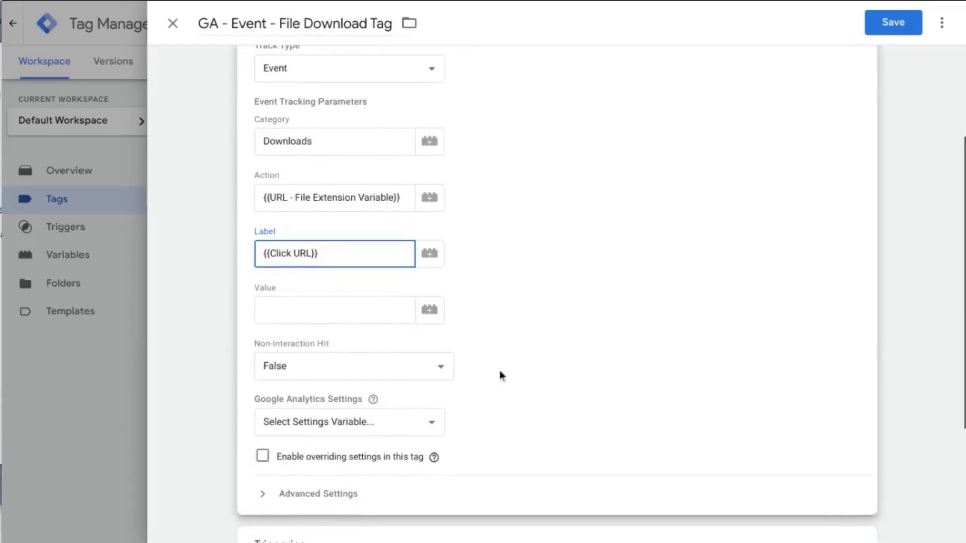
scroll(366, 344, "down", 2)
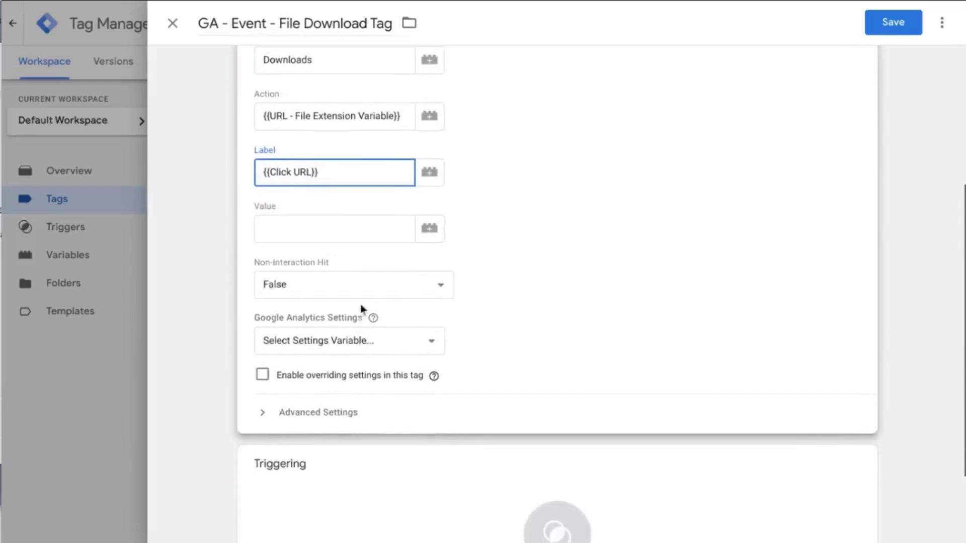
left_click(407, 347)
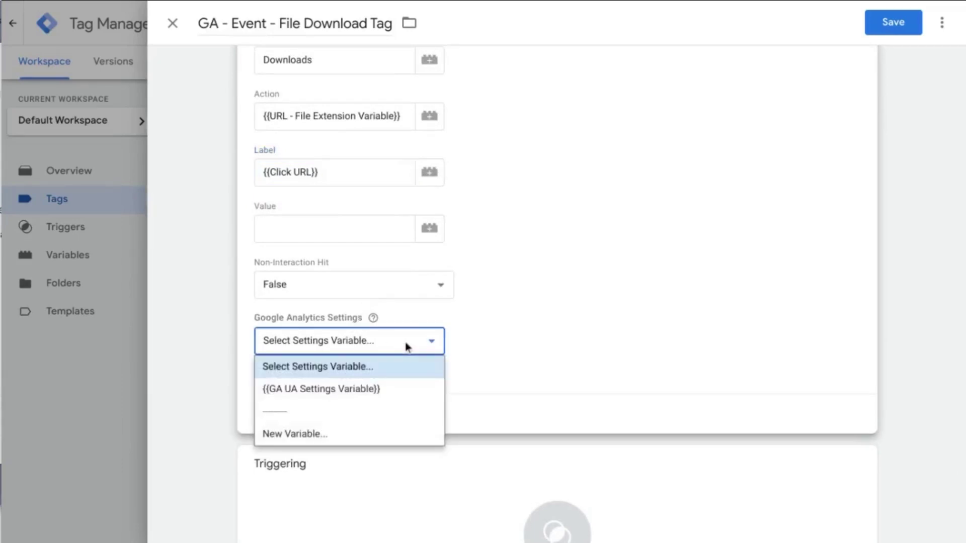
left_click(510, 326)
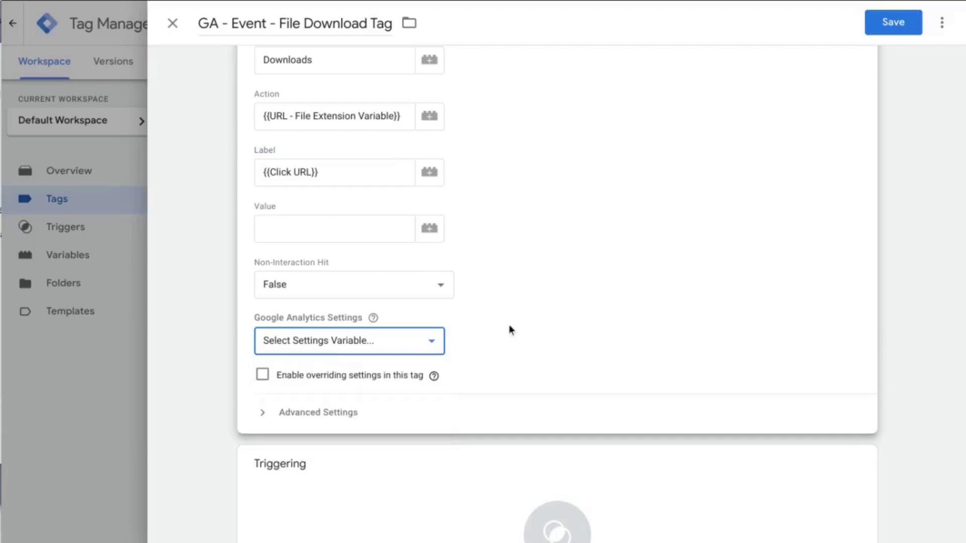
left_click(431, 339)
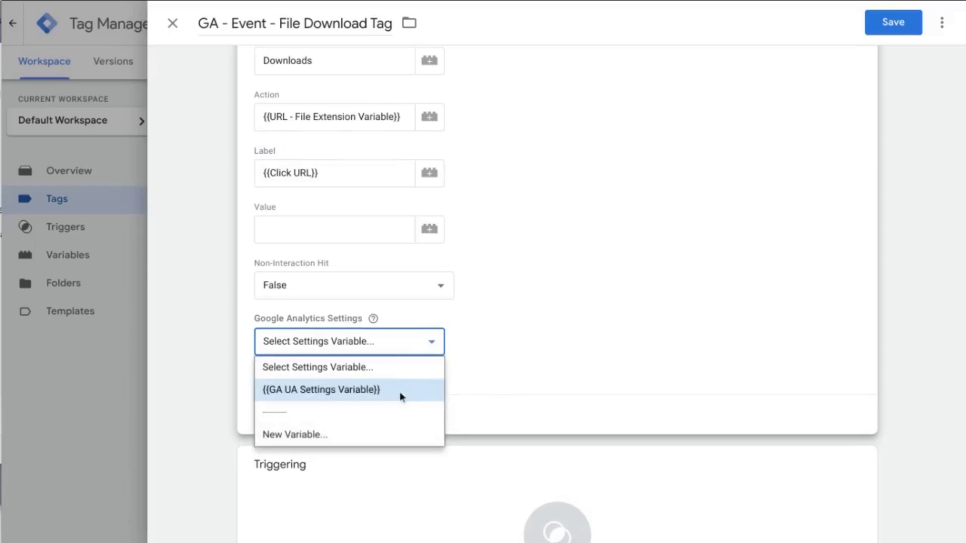
left_click(482, 371)
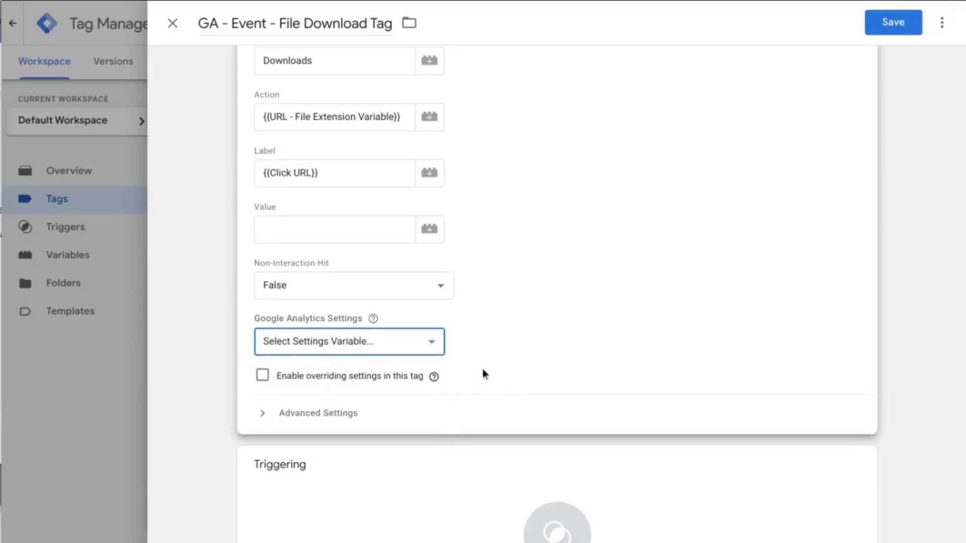
left_click(262, 378)
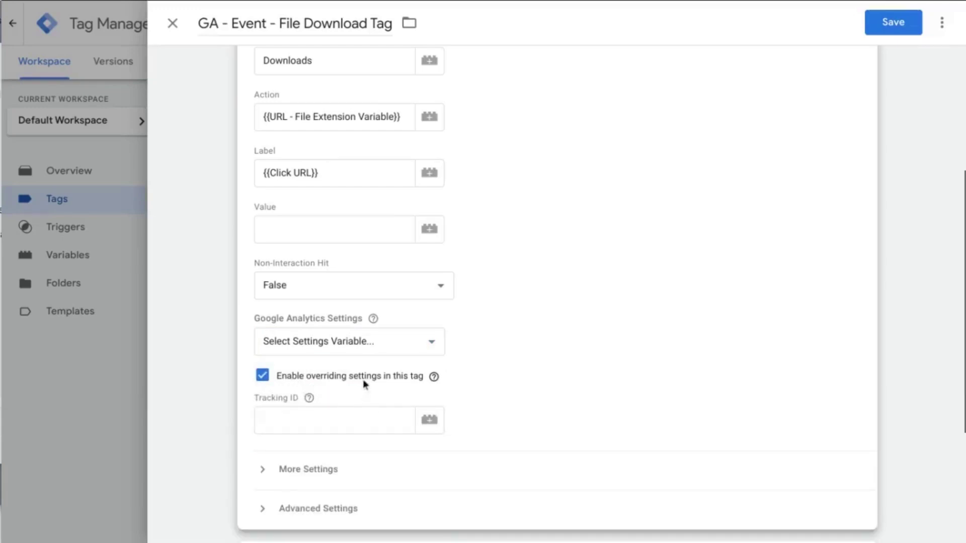
left_click(372, 420)
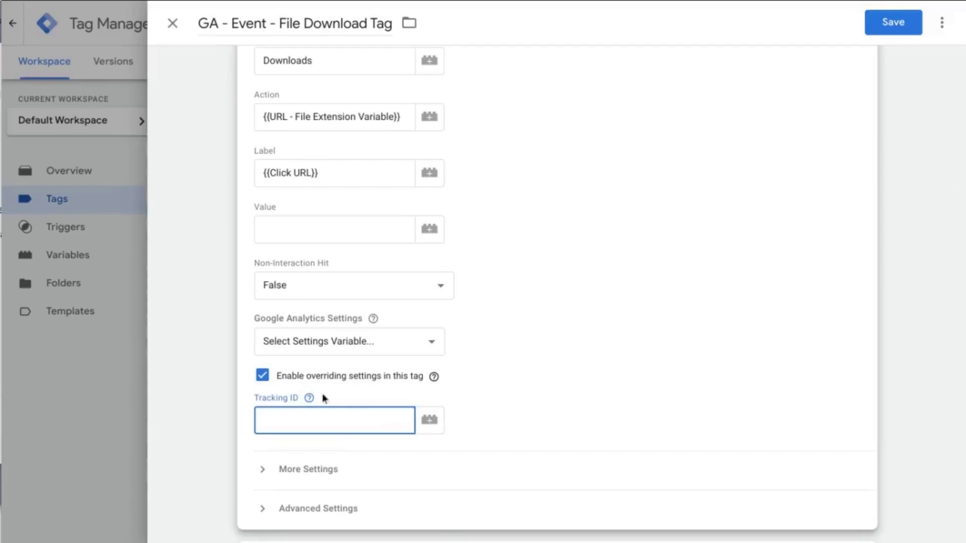
left_click(433, 376)
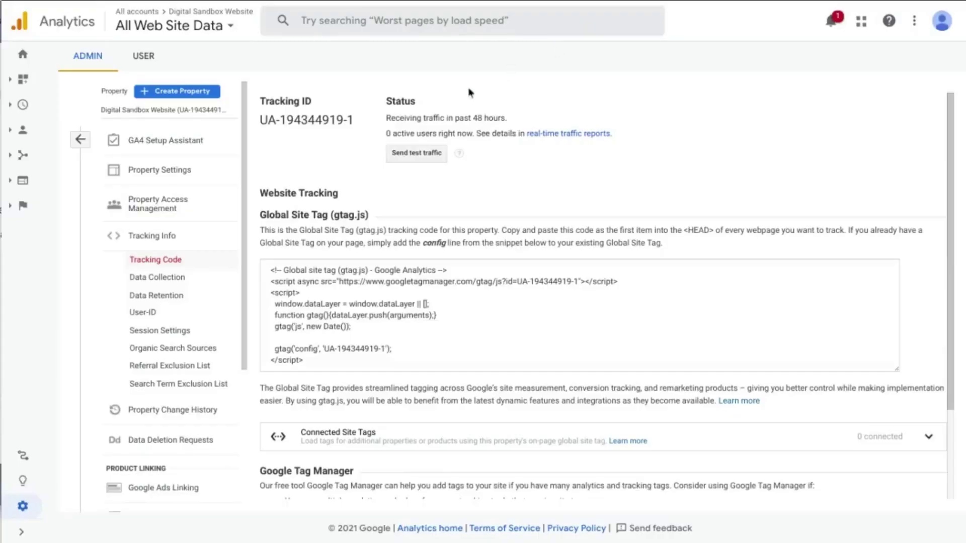
mouse_move(363, 125)
left_mouse_down()
mouse_move(256, 127)
mouse_move(354, 121)
left_mouse_up()
left_click(259, 121)
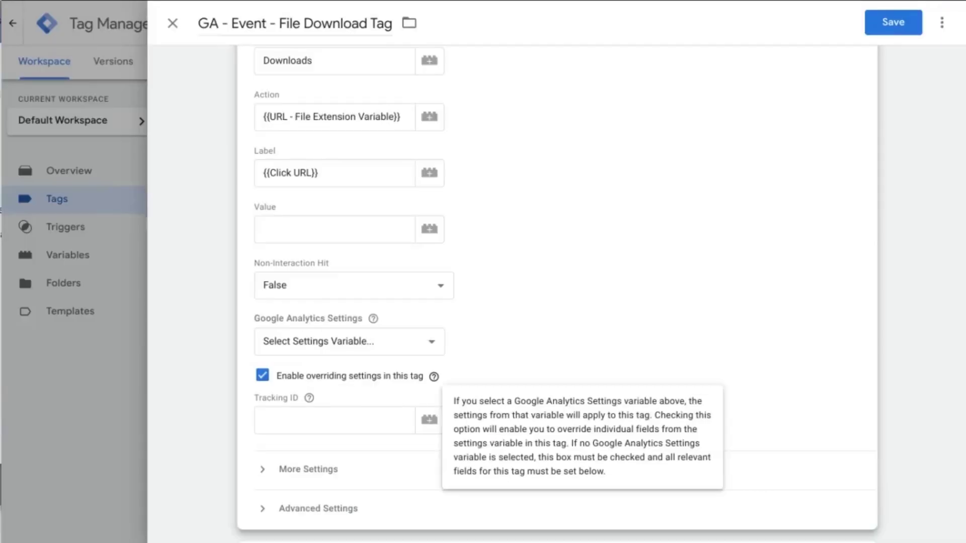
- Use {{GA UA Settings Variable}} for Google Analytics Settings and turn off overriding settings
left_click(434, 346)
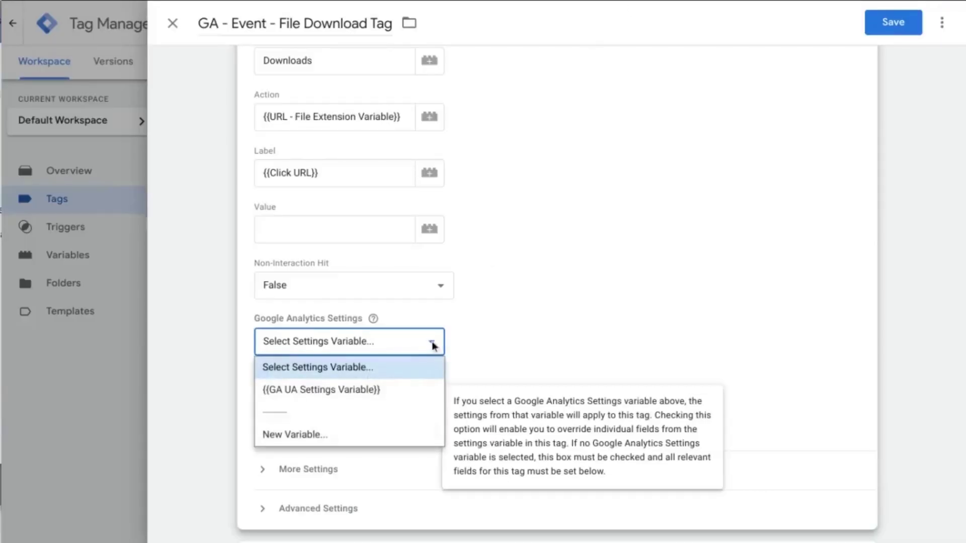
left_click(355, 393)
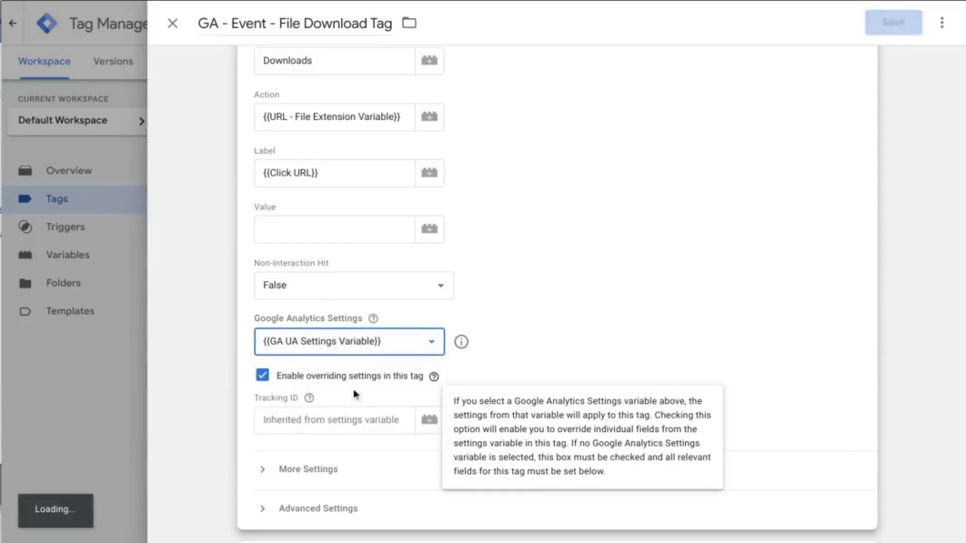
left_click(262, 376)
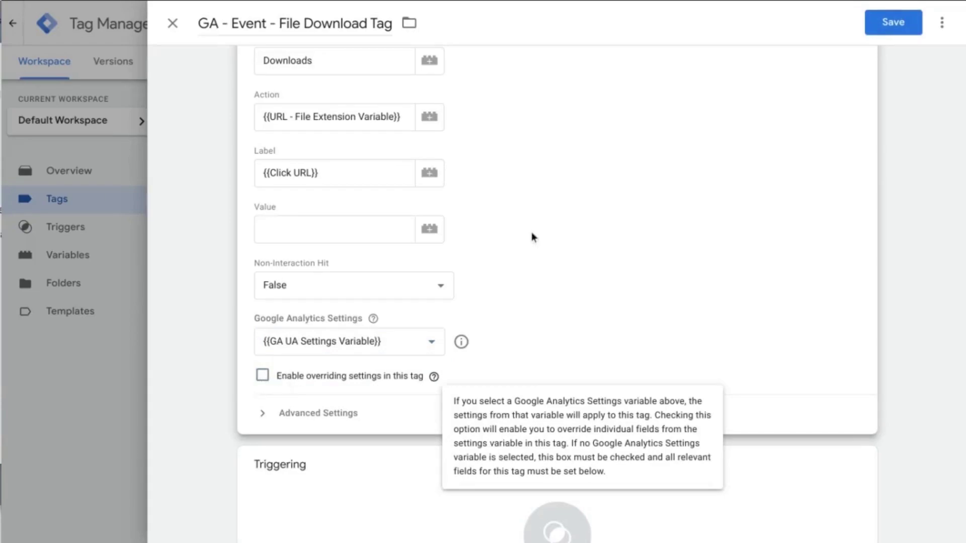
scroll(531, 232, "down", 2)
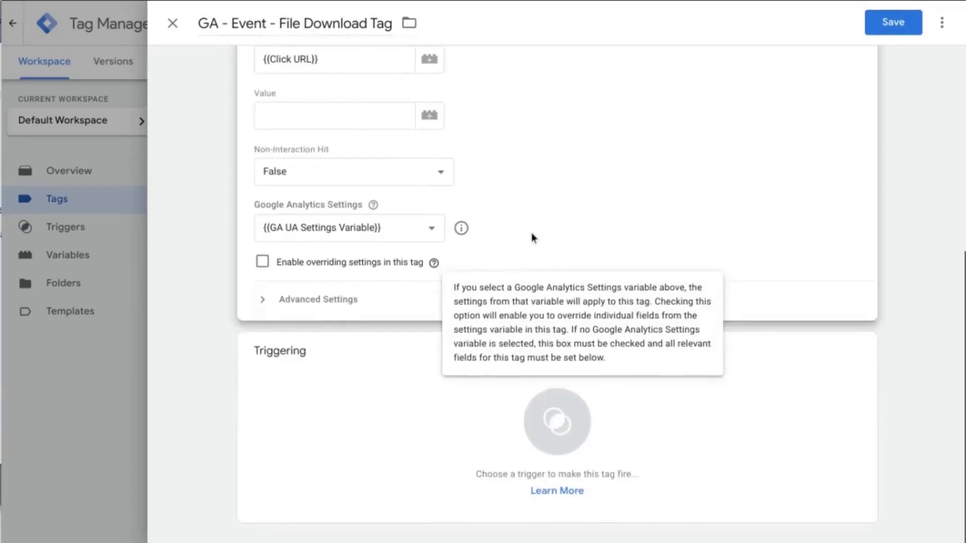
- Add a new trigger for the tag named 'Link Click - File Download Trigger'
left_click(554, 426)
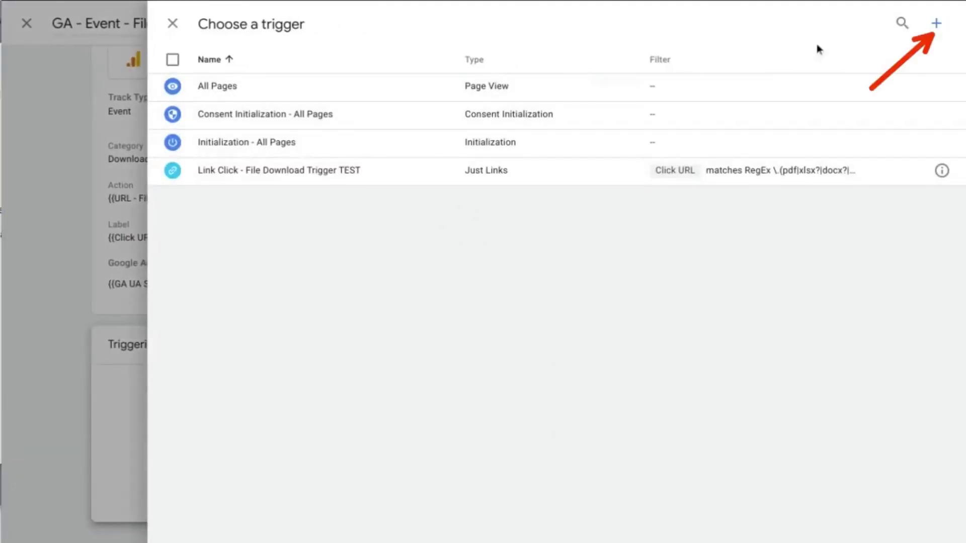
left_click(937, 24)
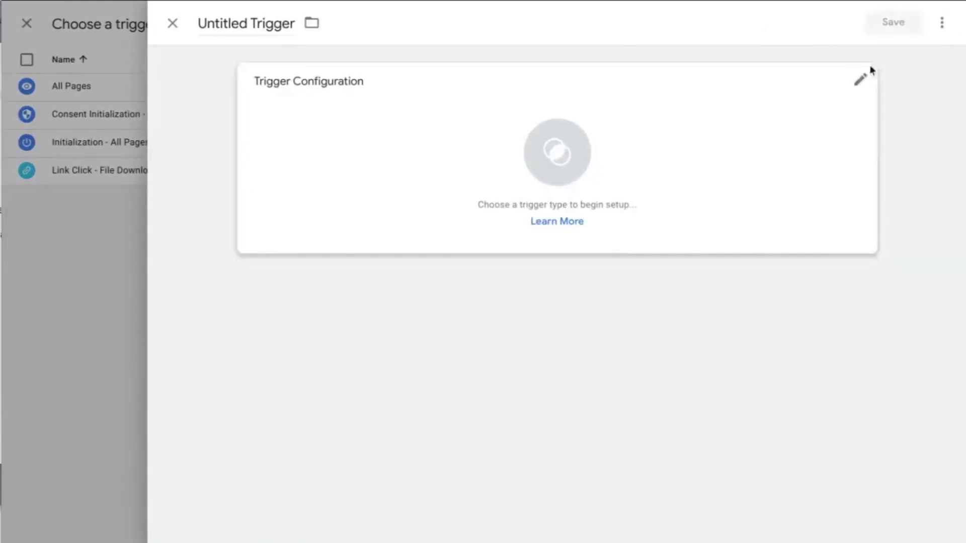
left_click(226, 25)
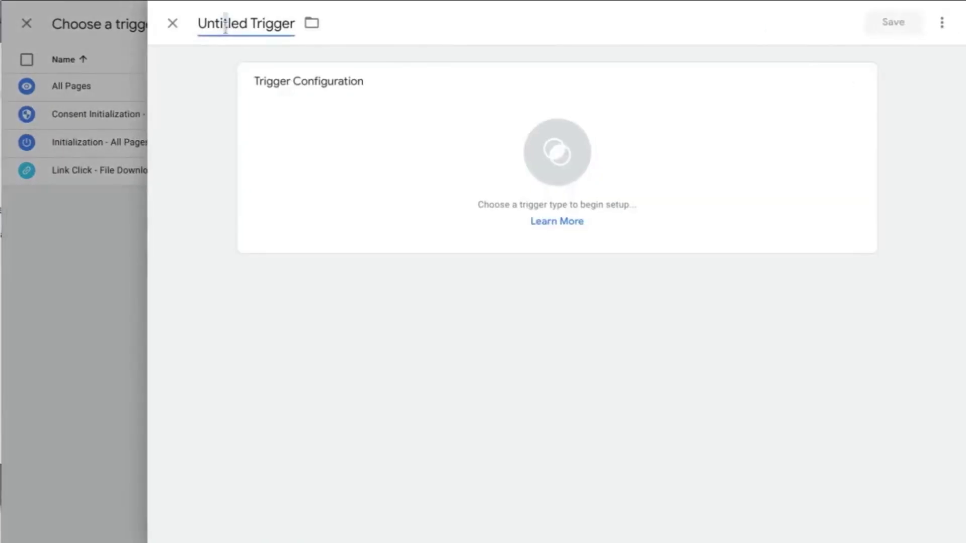
double_click(226, 25)
type("Link")
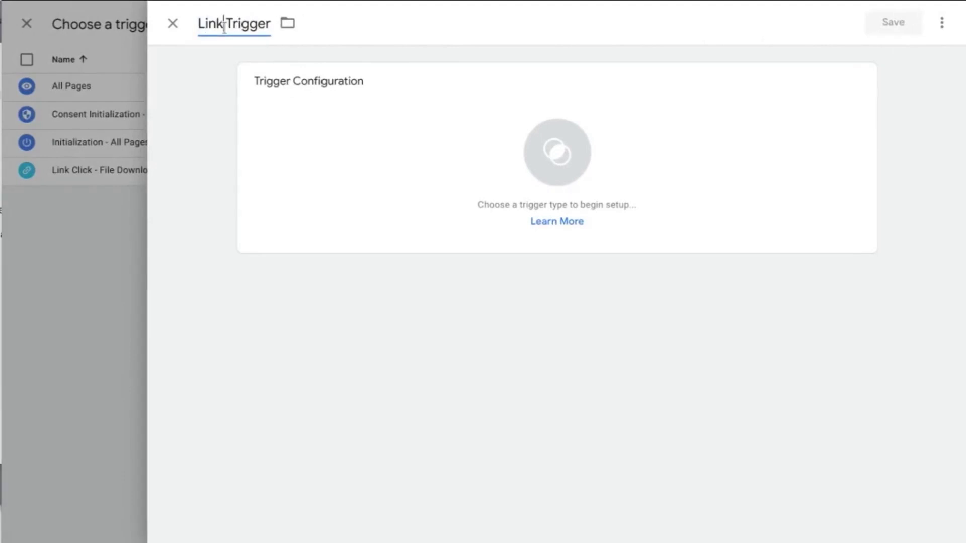
type(" Click")
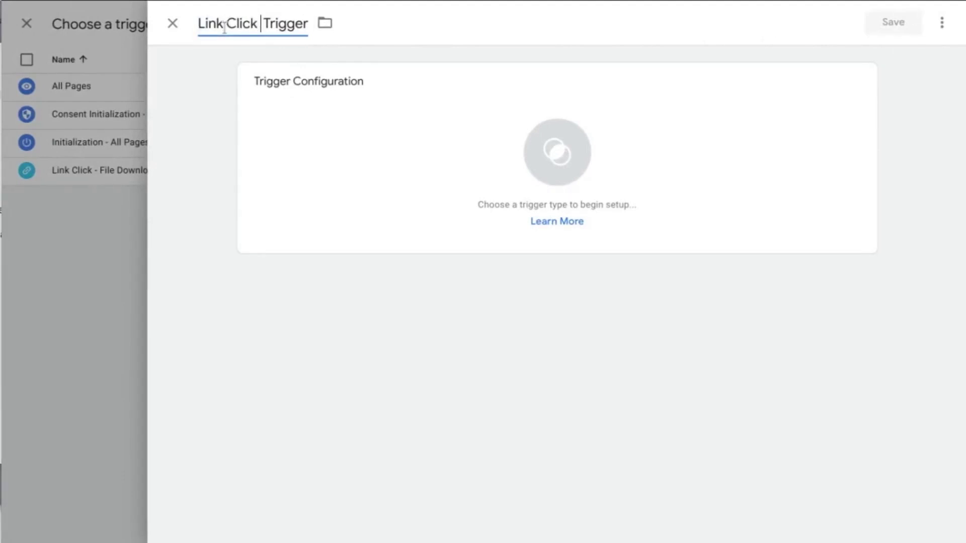
type(" - File Down ")
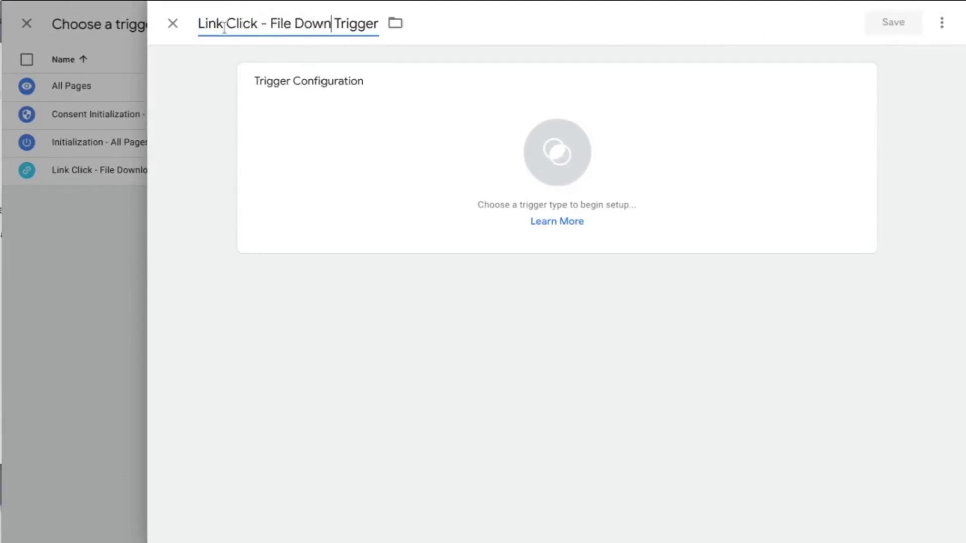
type("load")
left_click(572, 174)
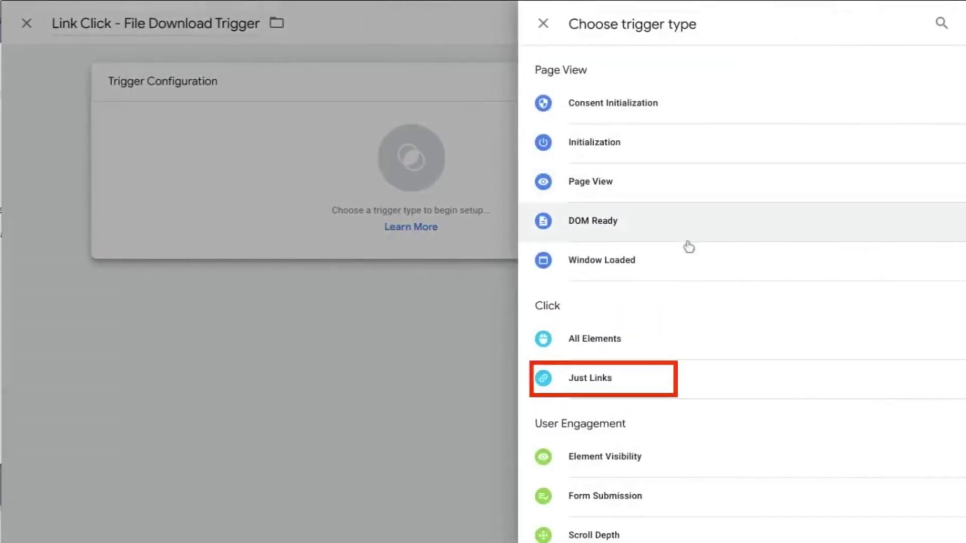
- Make it a Click - Just Links trigger on Some Link Clicks, waiting for tags 2000 ms
left_click(627, 386)
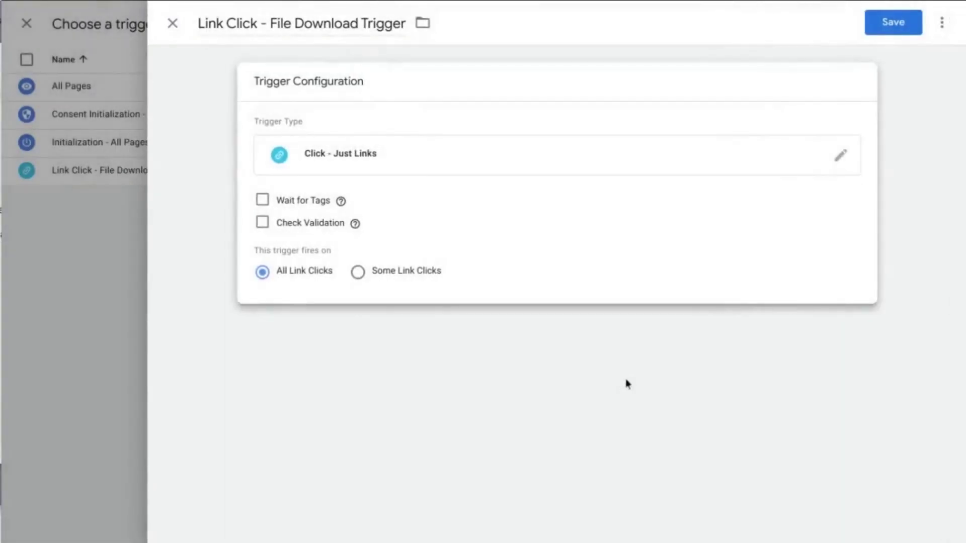
left_click(359, 273)
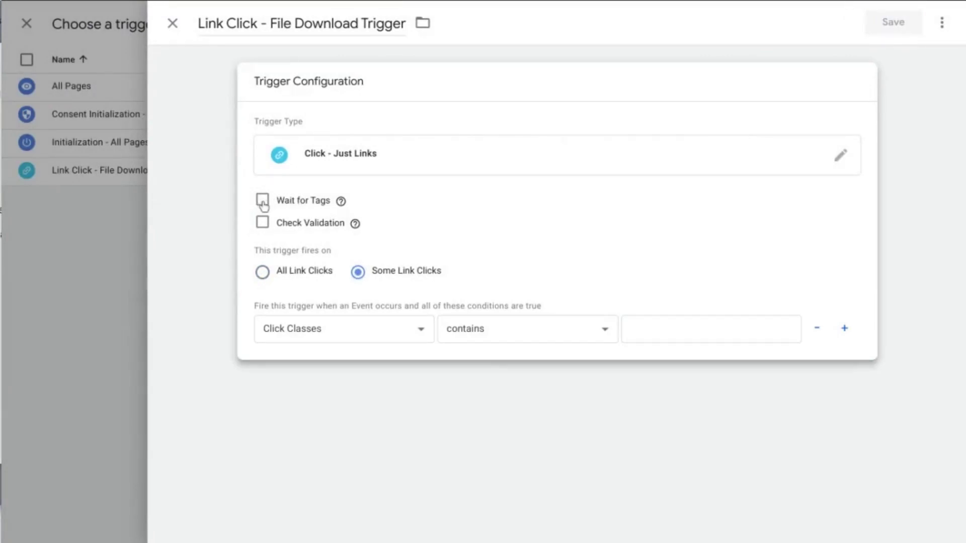
left_click(263, 204)
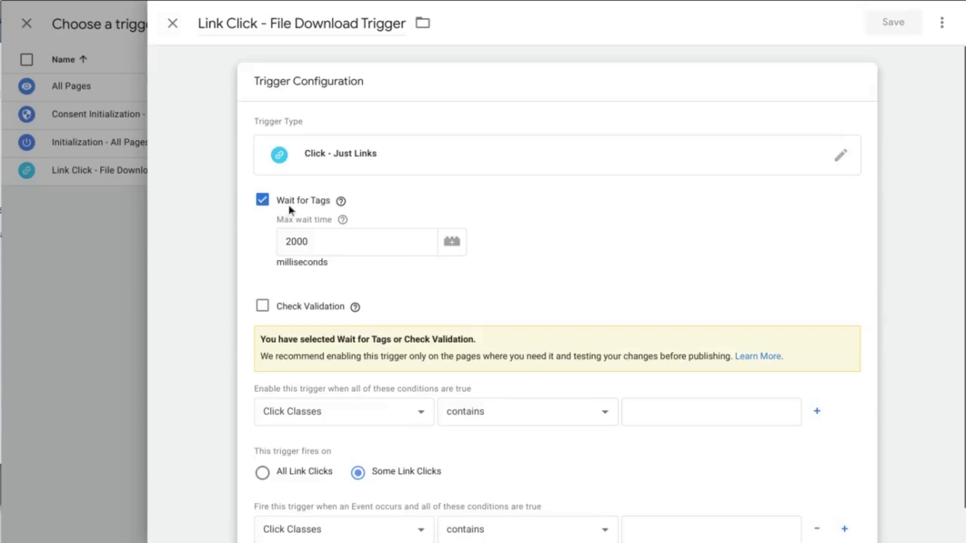
mouse_move(341, 202)
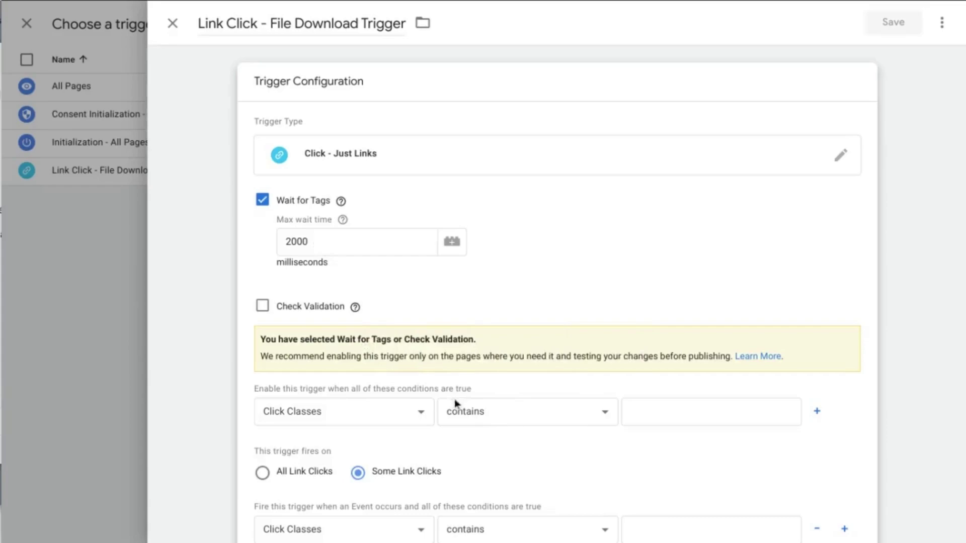
- Set the enabling condition to Page URL matches RegEx '.*'
scroll(433, 360, "down", 1)
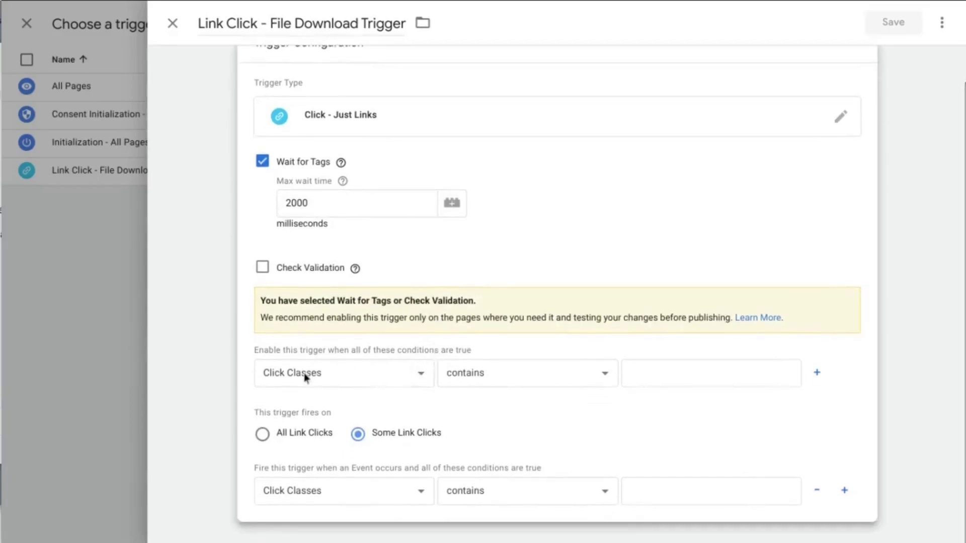
left_click(417, 377)
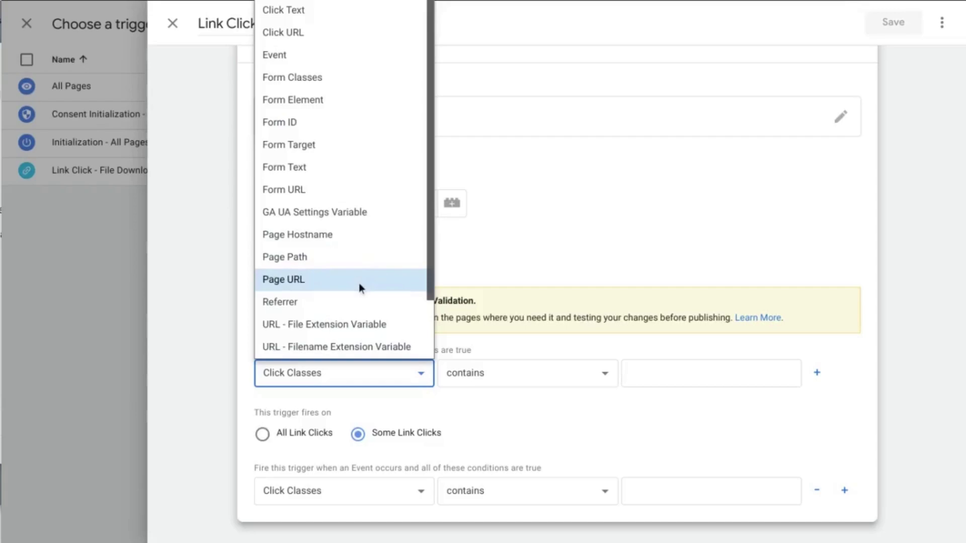
left_click(358, 282)
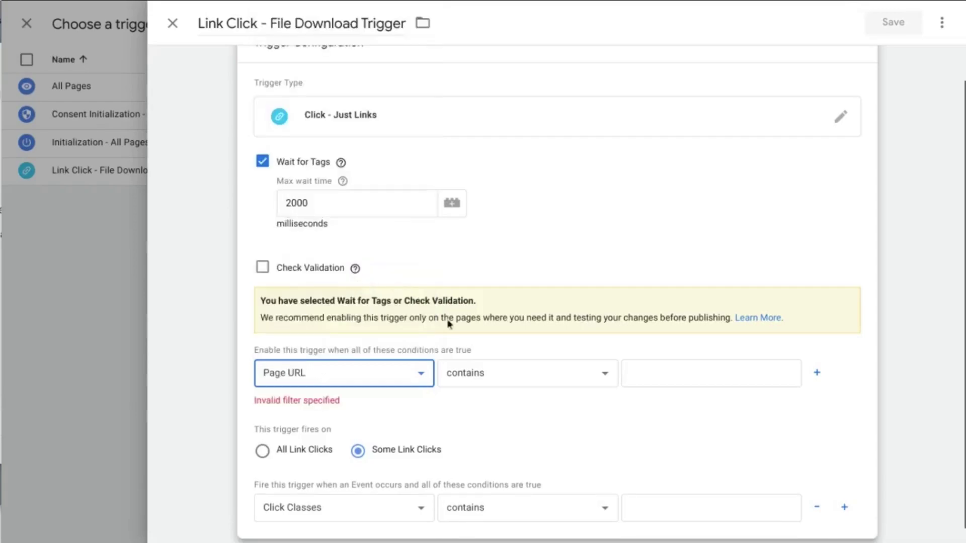
left_click(537, 375)
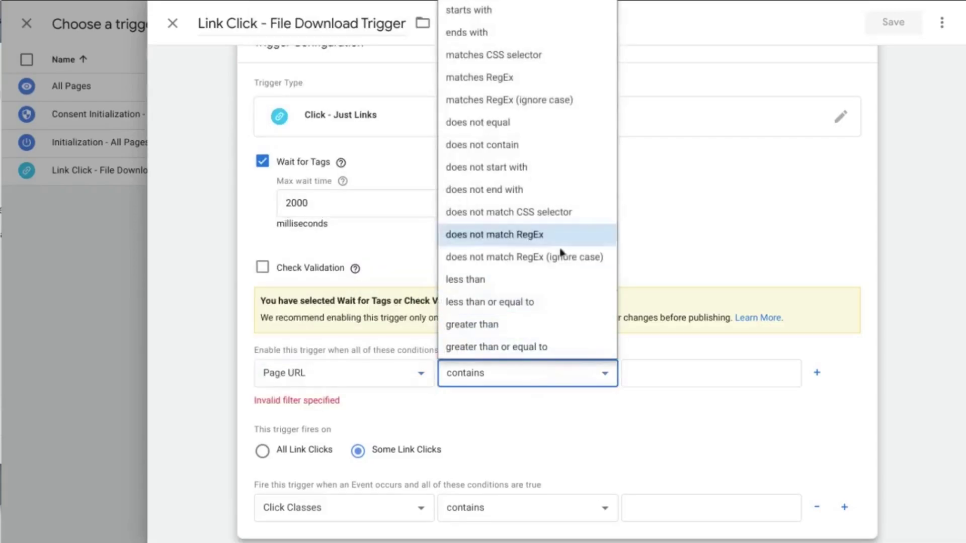
left_click(547, 83)
left_click(668, 375)
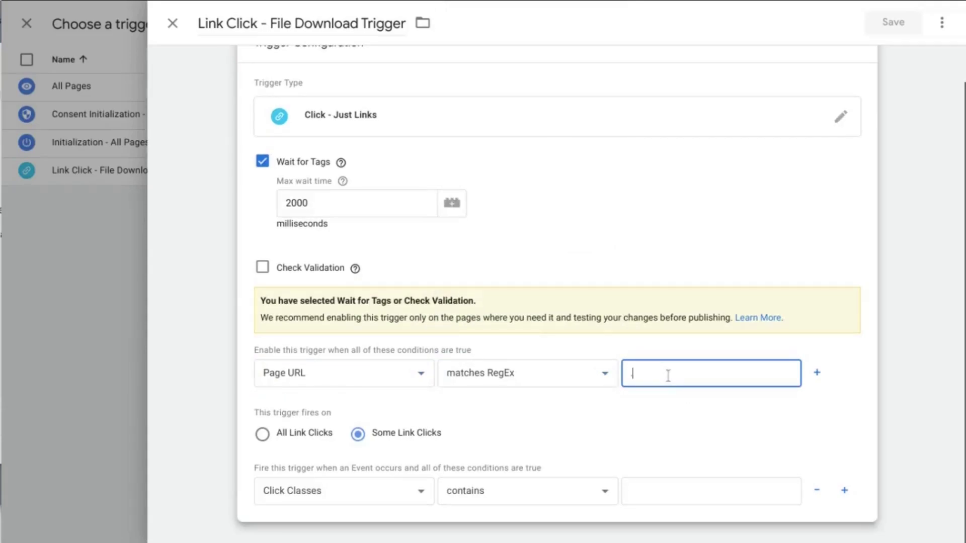
type(".")
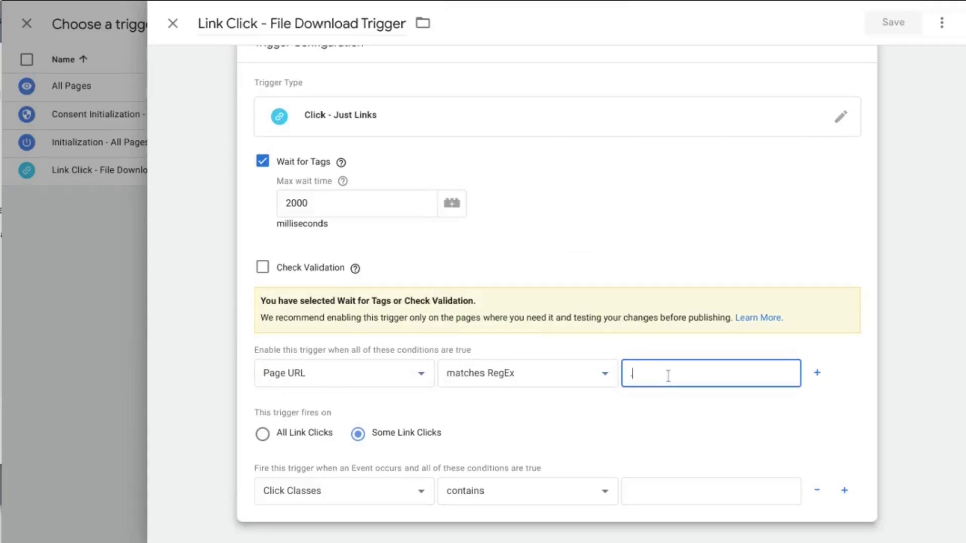
type("*")
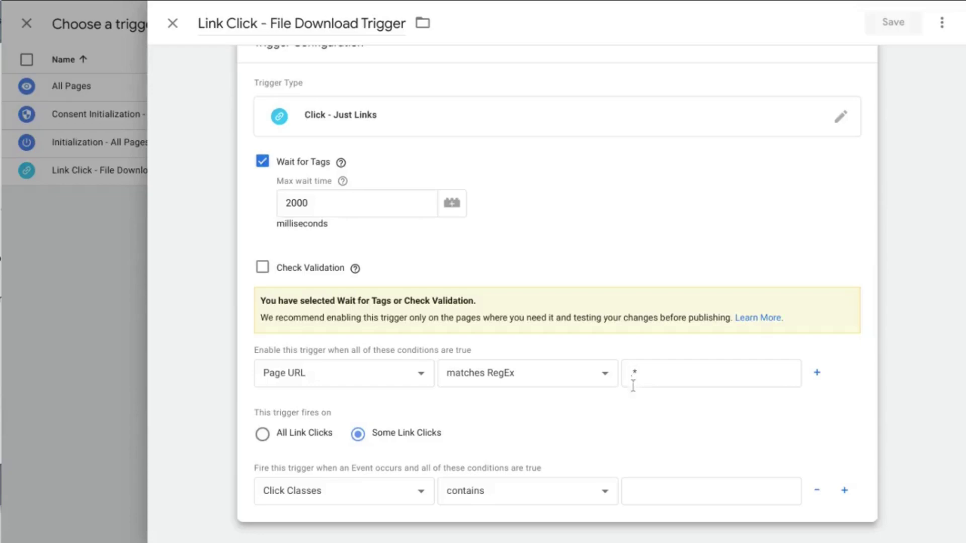
- Set the firing condition to Click URL matches RegEx with the pasted file-extension pattern
scroll(397, 467, "up", 1)
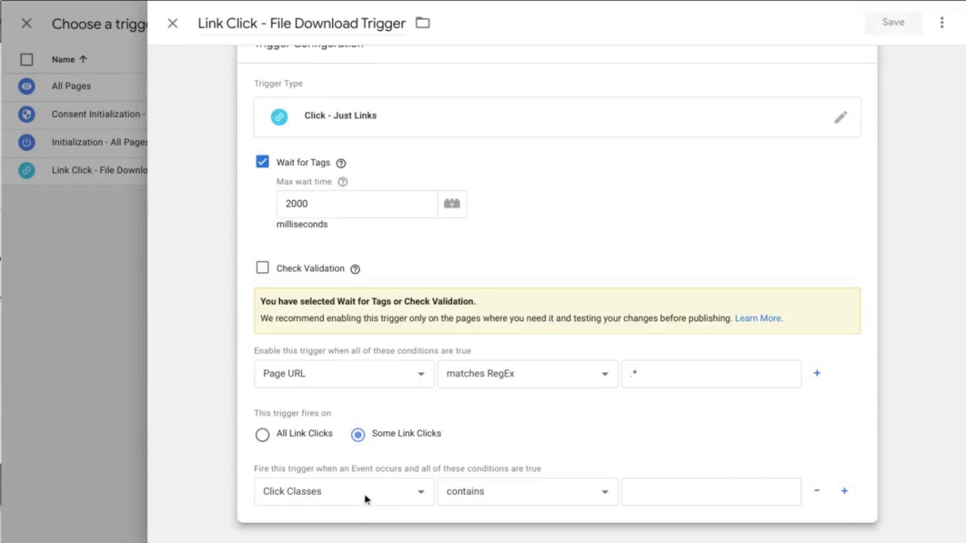
left_click(424, 496)
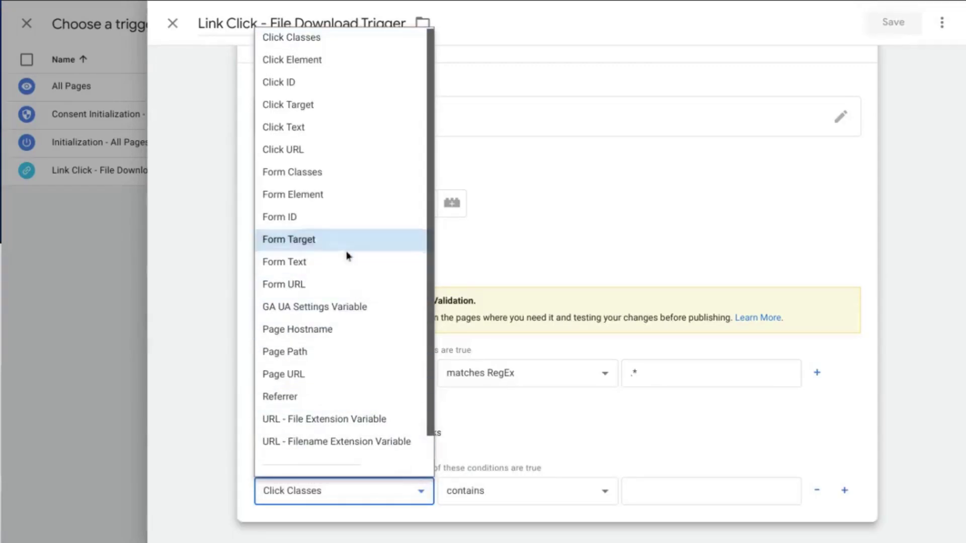
left_click(324, 151)
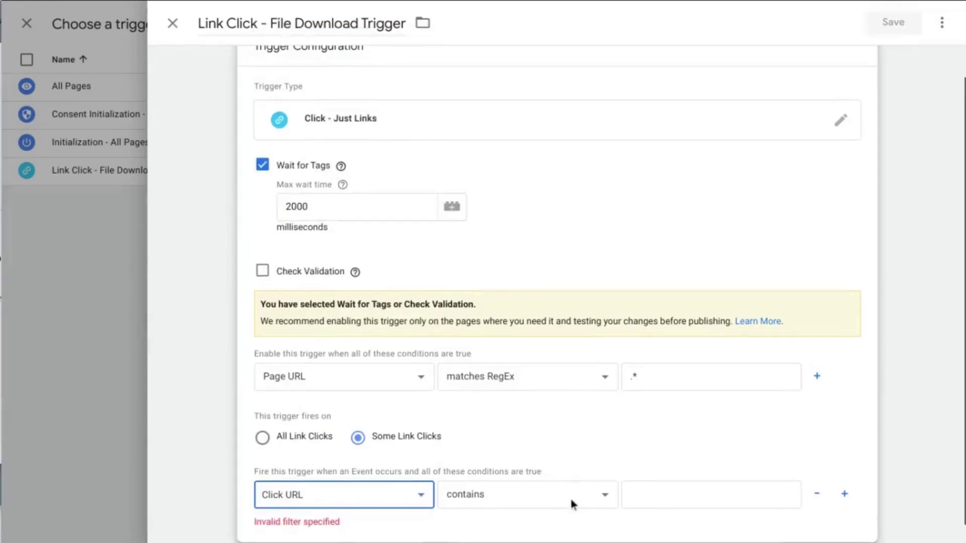
left_click(592, 495)
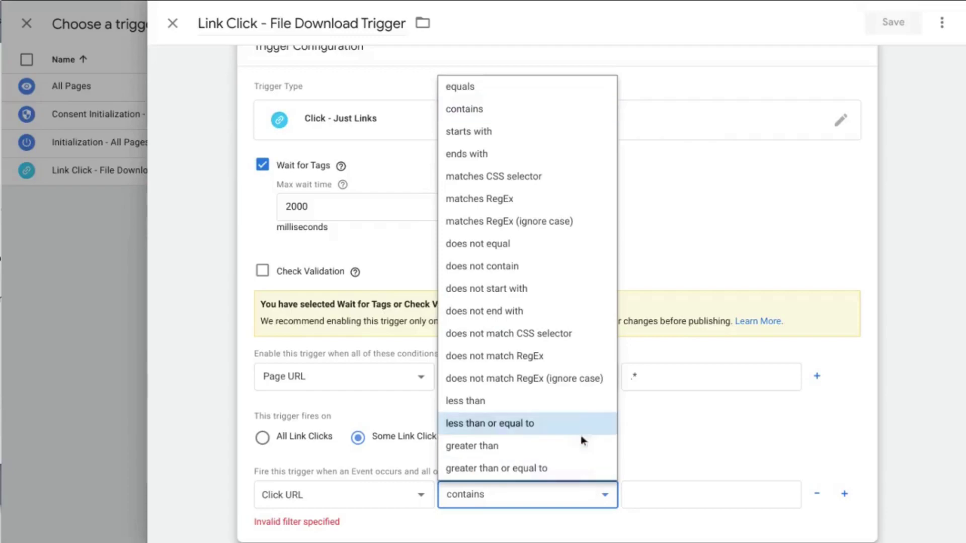
left_click(539, 203)
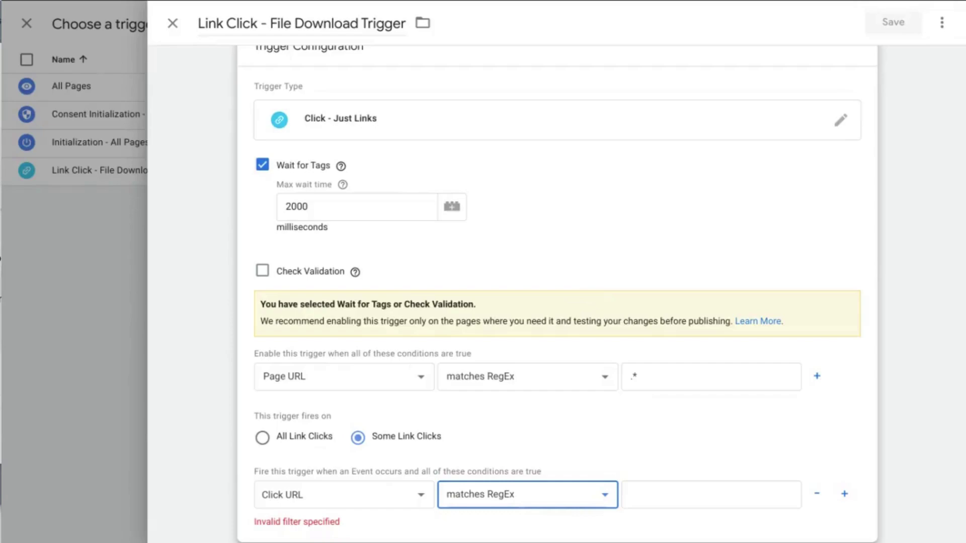
left_click(658, 500)
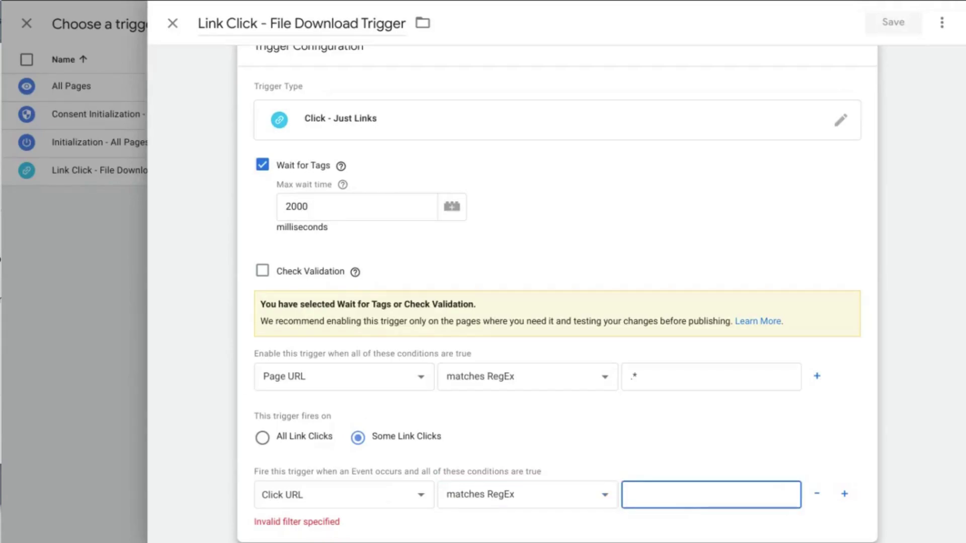
key("ctrl+v")
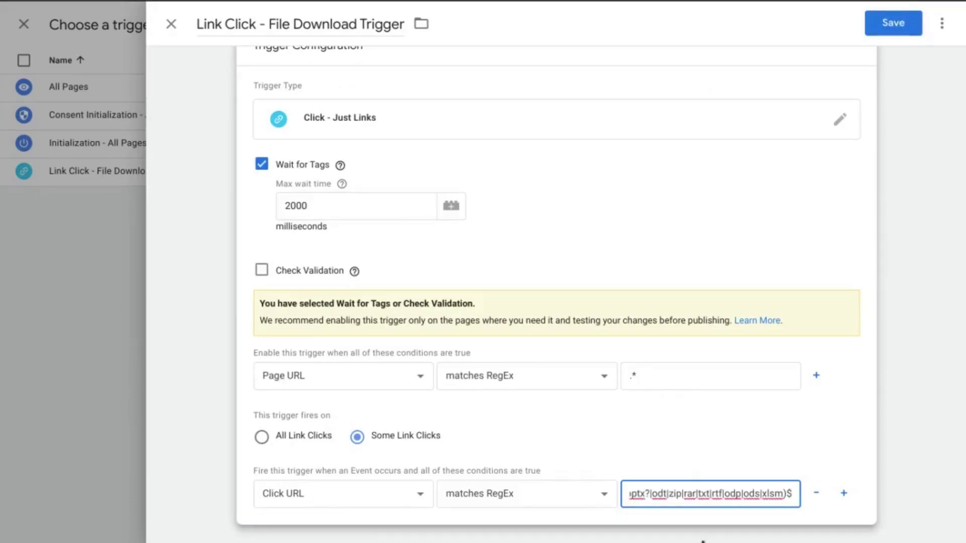
- Review the pattern's extensions: pdf, xlsx, docx, pptx, odt, zip and rar
left_click_drag(705, 497, 633, 490)
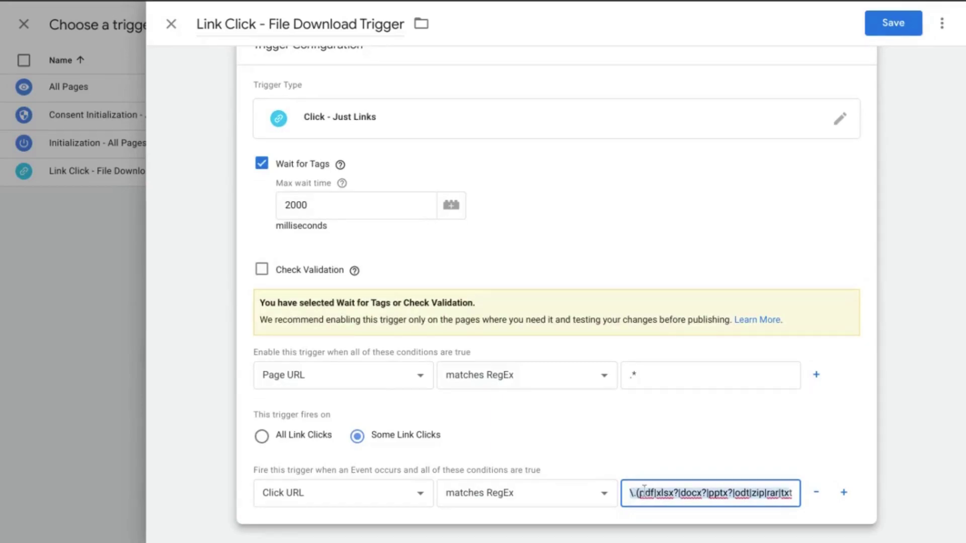
left_click(646, 492)
double_click(646, 492)
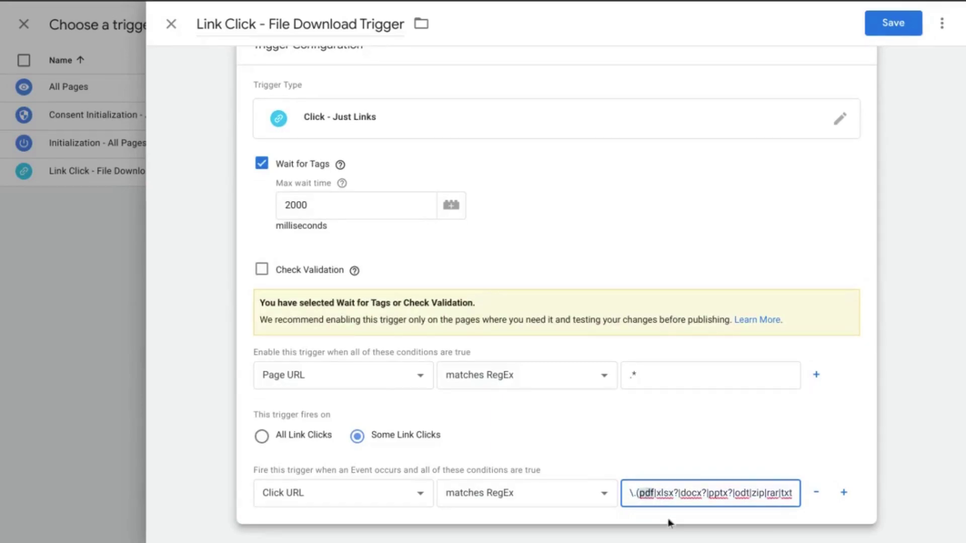
double_click(663, 493)
double_click(690, 493)
double_click(718, 495)
double_click(742, 493)
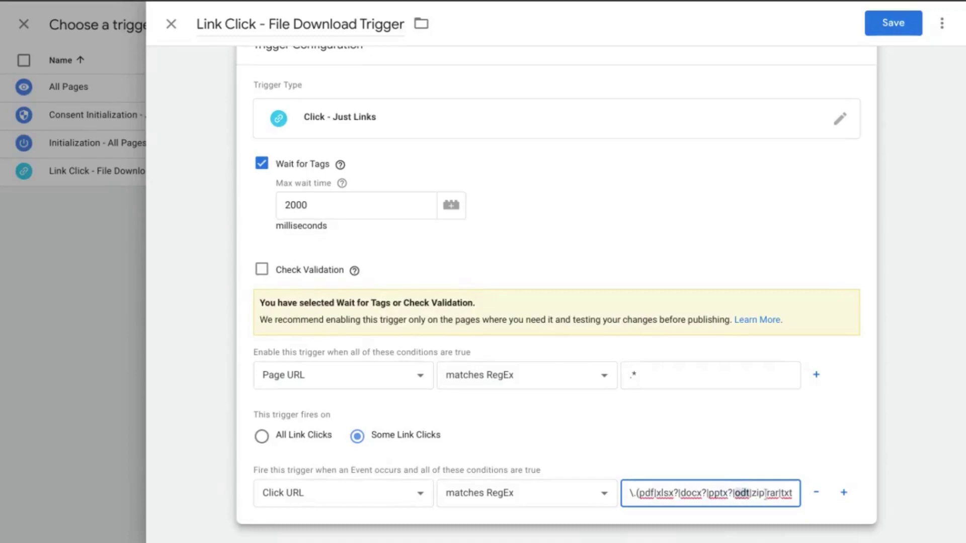
double_click(757, 493)
double_click(773, 493)
triple_click(787, 492)
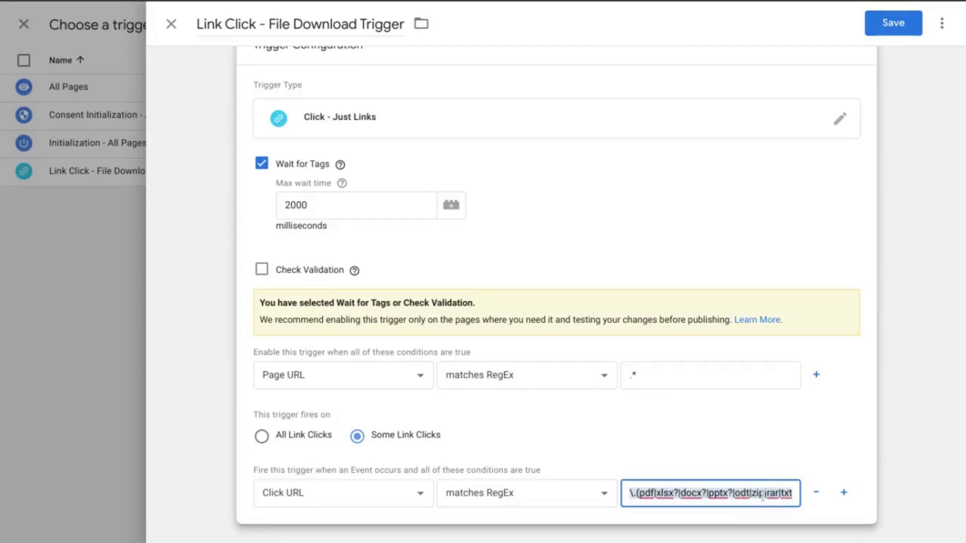
left_click(683, 493)
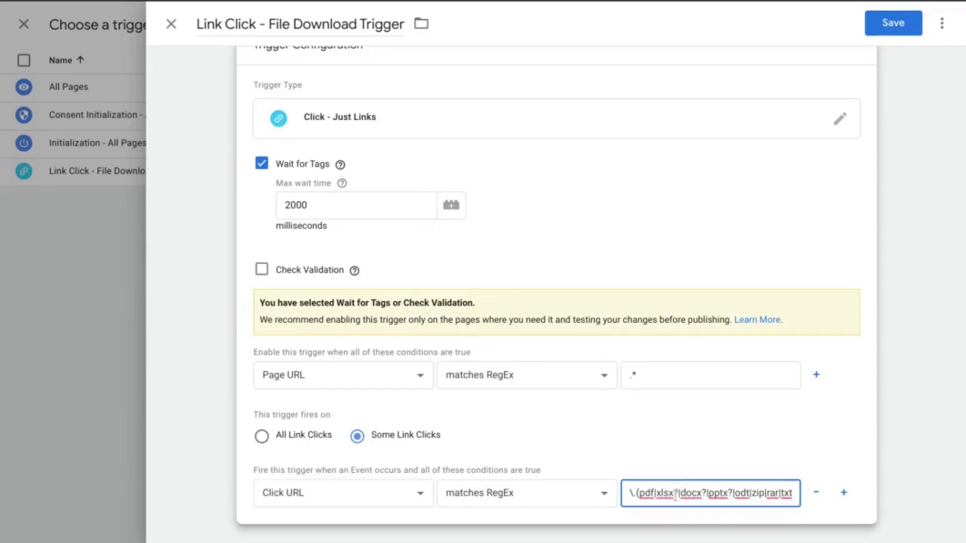
left_click(662, 495)
double_click(662, 495)
left_click_drag(676, 495, 681, 495)
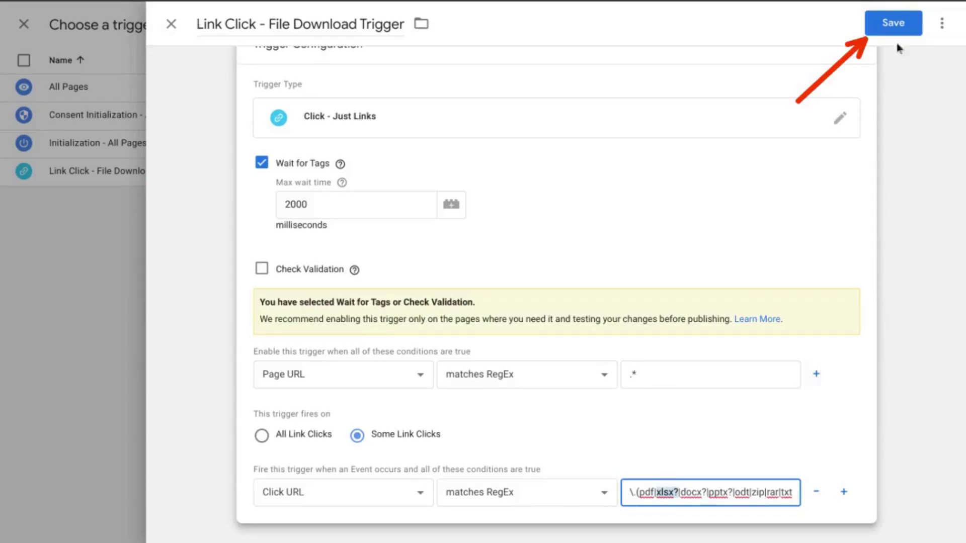
- Save the file download trigger, then save GA - Event - File Download Tag firing on it
left_click(894, 24)
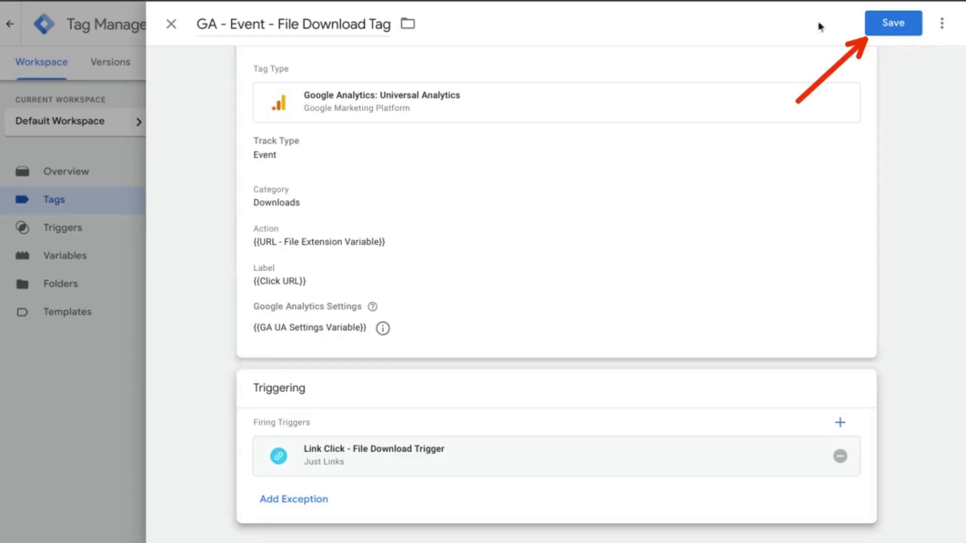
left_click(890, 26)
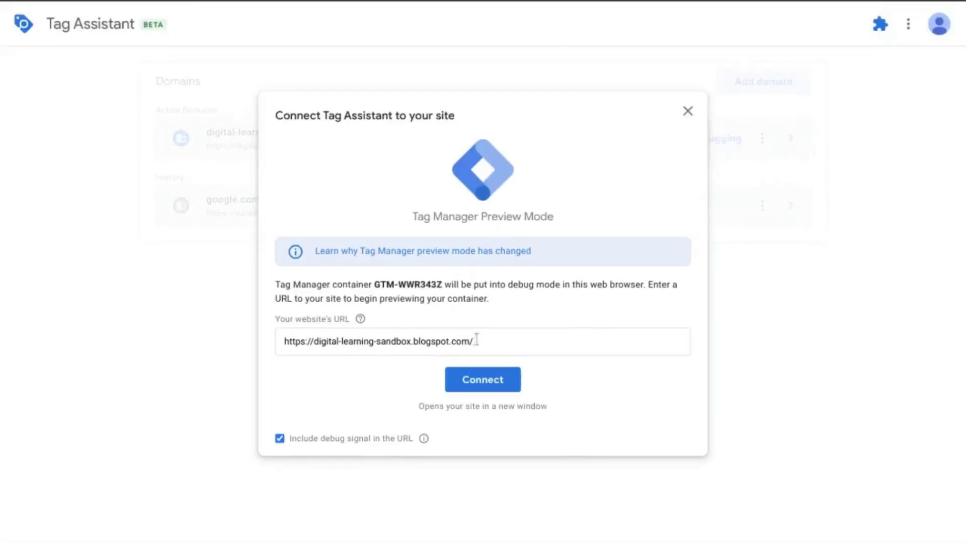
- Connect a Tag Assistant preview session to the digital-learning-sandbox blogspot URL
left_click_drag(480, 341, 279, 338)
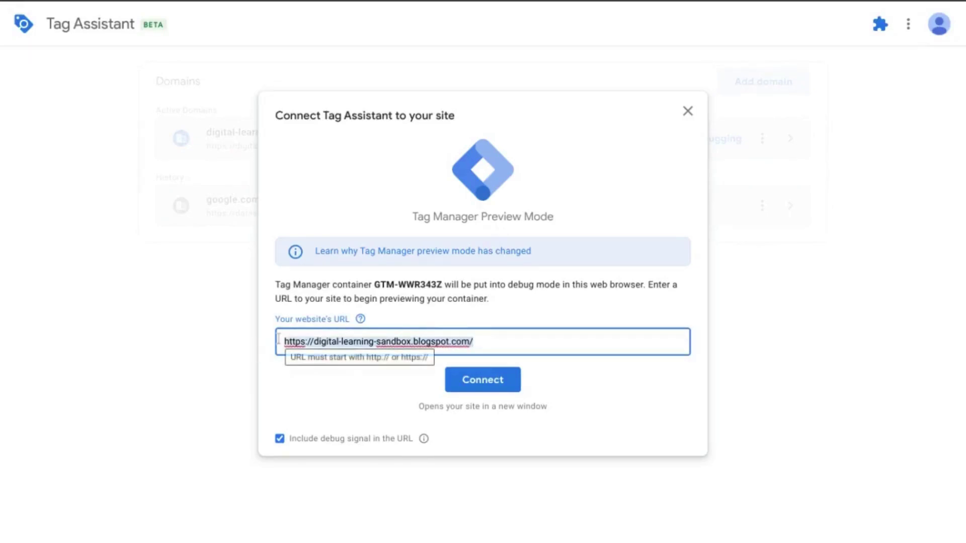
left_click(473, 383)
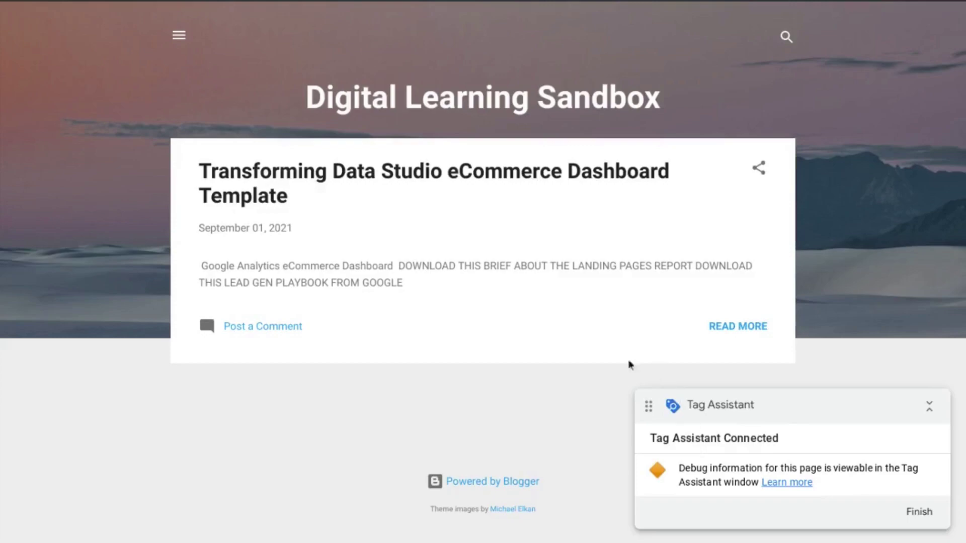
- Open the Transforming Data Studio eCommerce Dashboard Template post and click its landing pages report brief PDF link
left_click(295, 179)
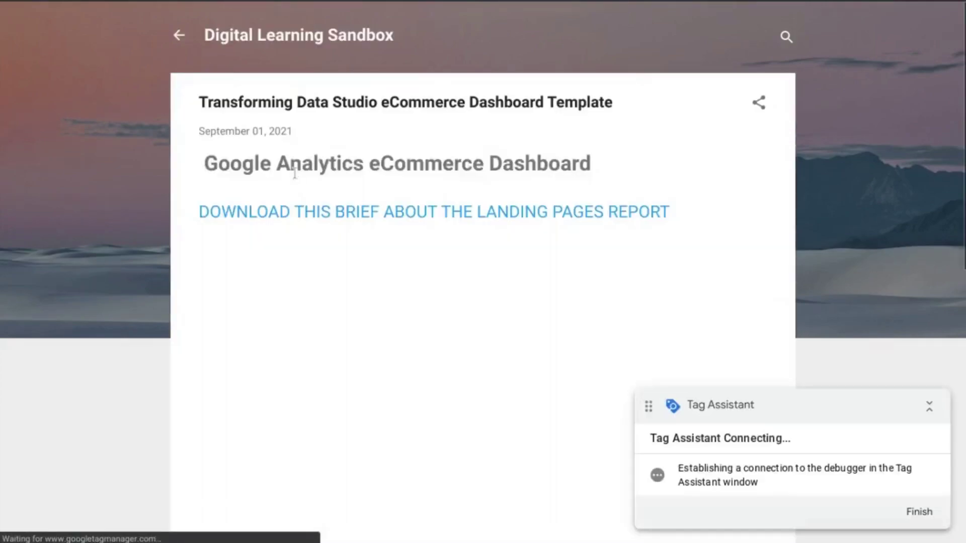
scroll(295, 174, "down", 1)
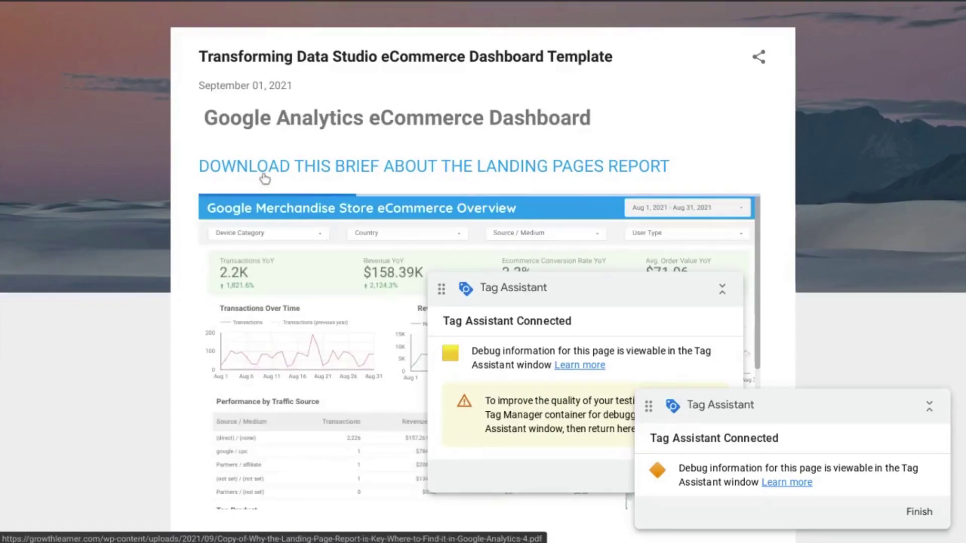
scroll(272, 176, "down", 5)
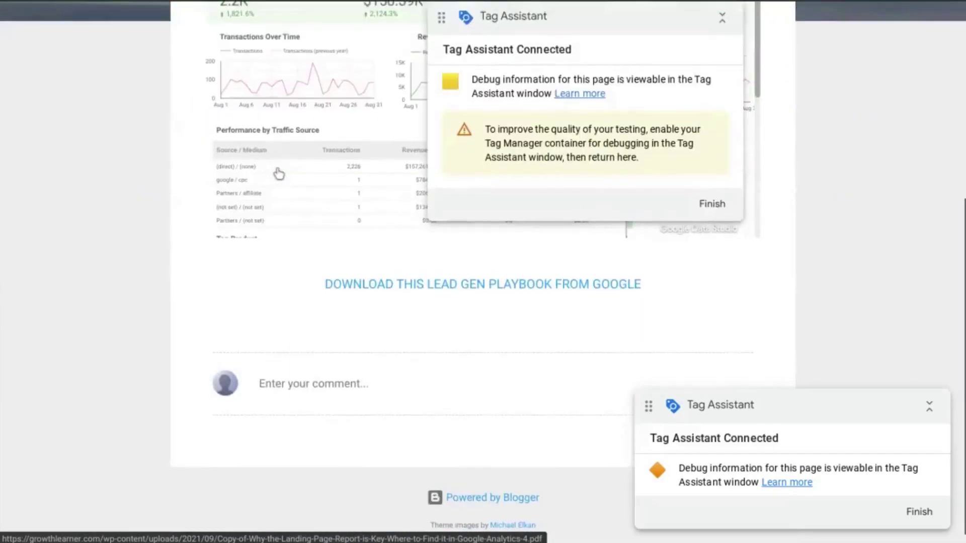
scroll(399, 252, "down", 1)
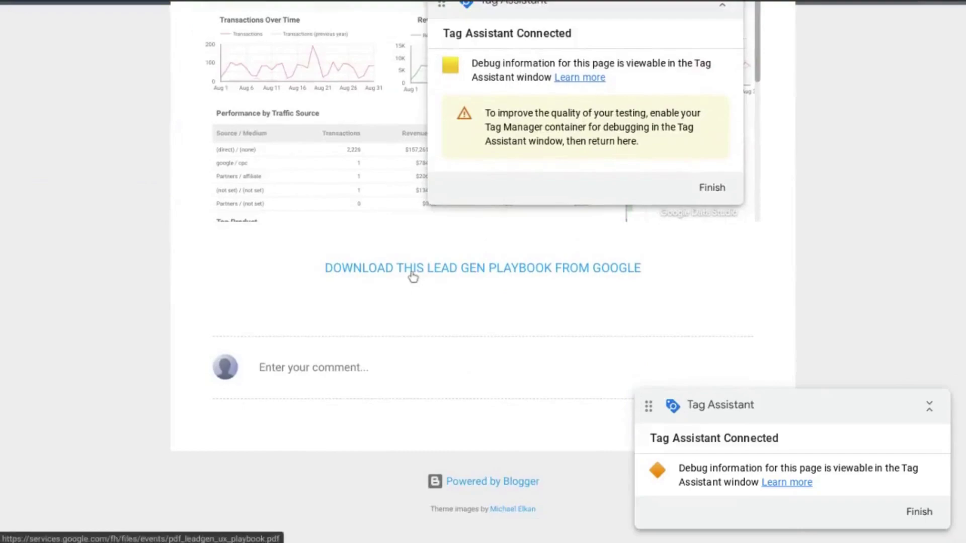
scroll(259, 267, "up", 7)
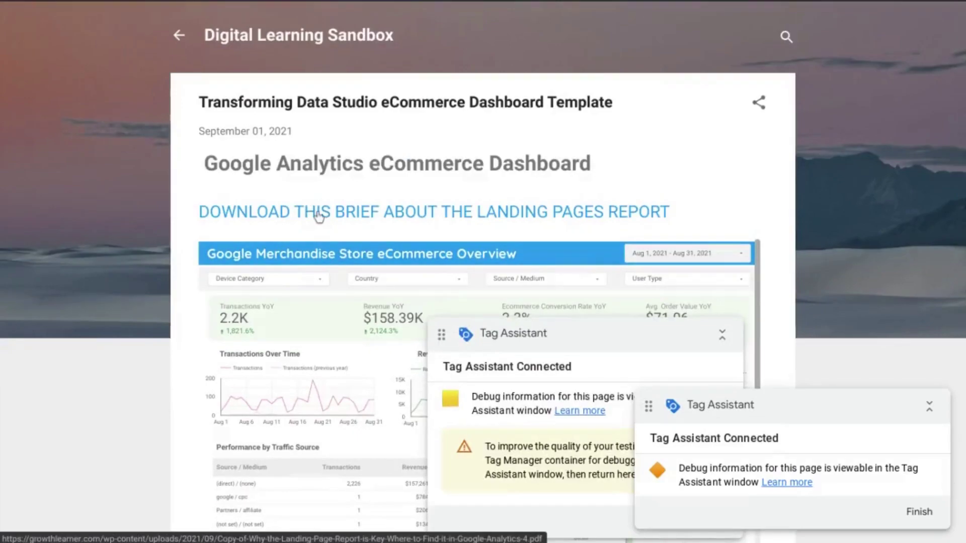
left_click(318, 216)
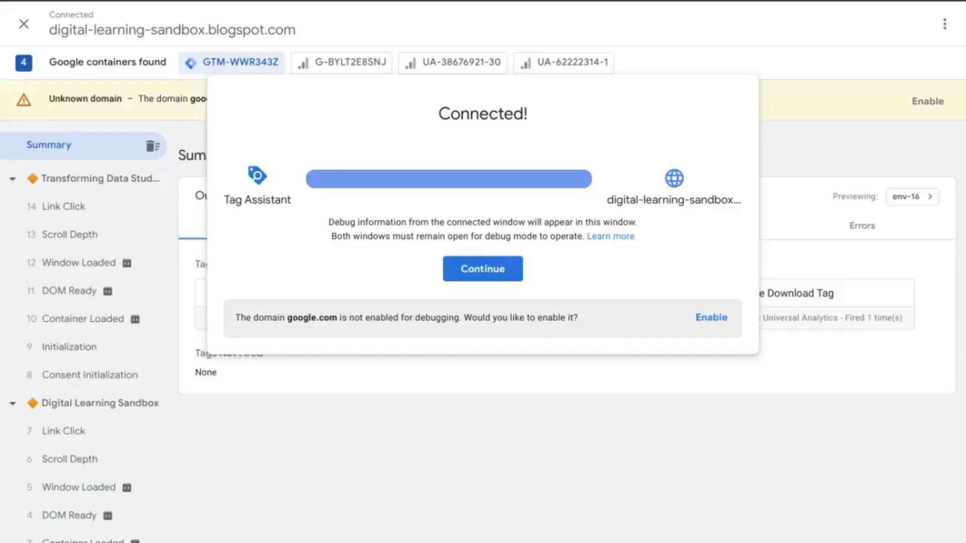
- Open the fired GA - Event - File Download Tag's details and expand its full Properties list
left_click(471, 272)
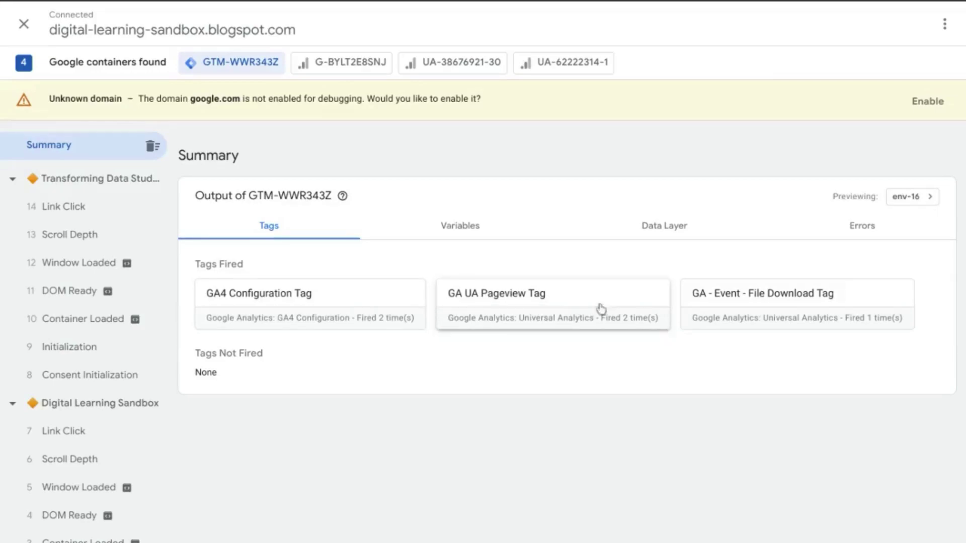
left_click(777, 299)
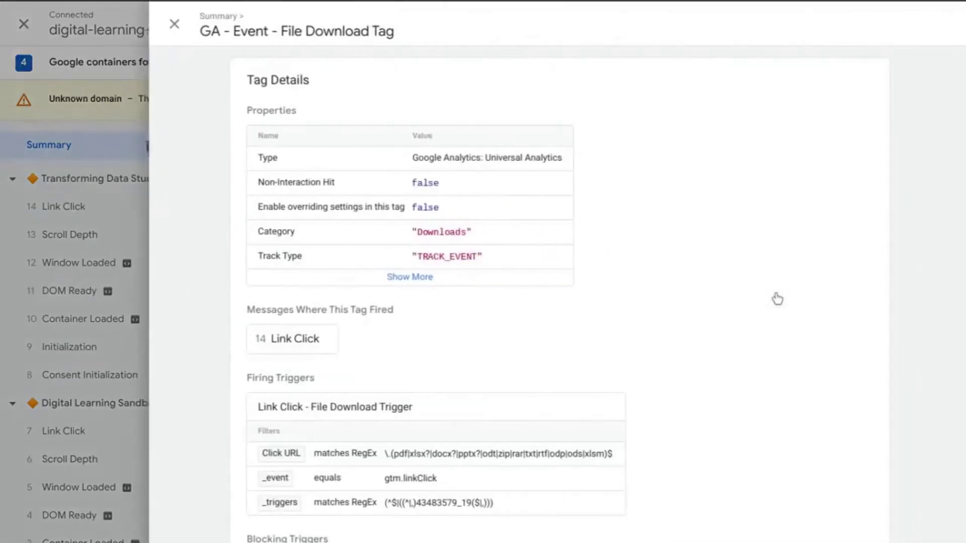
left_click(403, 276)
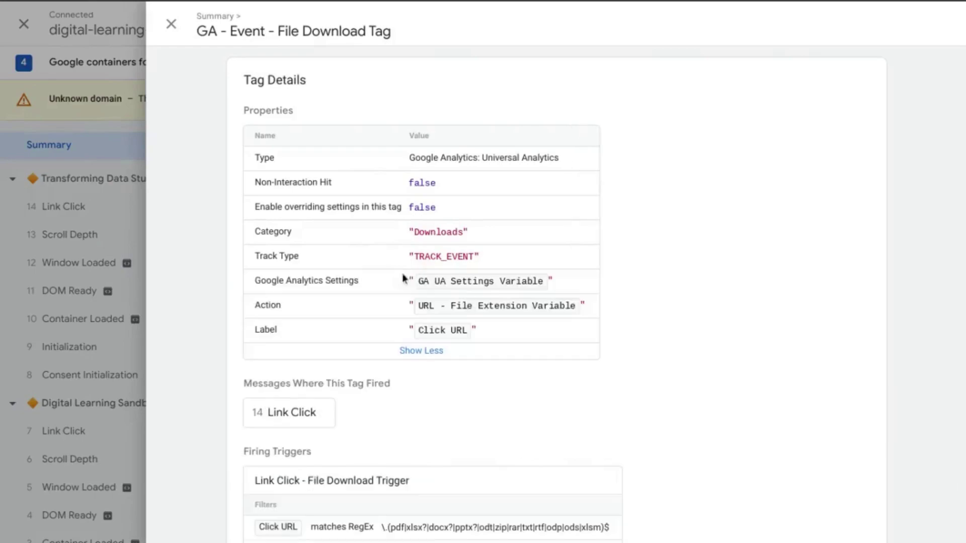
scroll(408, 200, "down", 2)
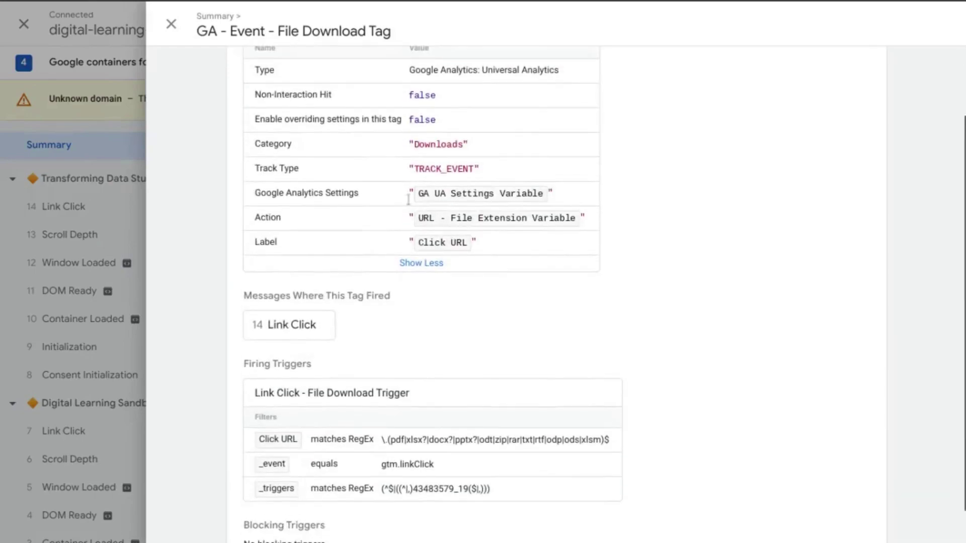
scroll(376, 214, "up", 1)
scroll(375, 204, "down", 1)
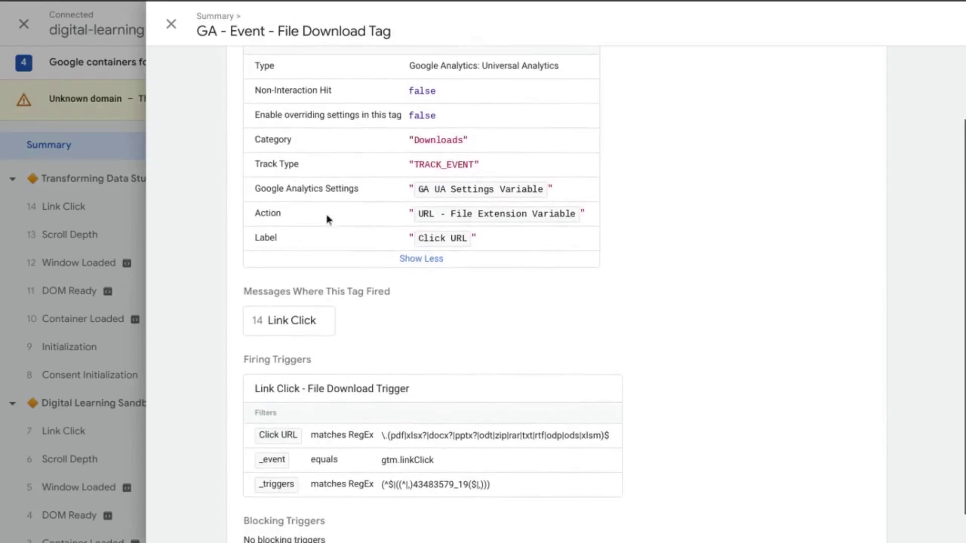
scroll(323, 245, "down", 1)
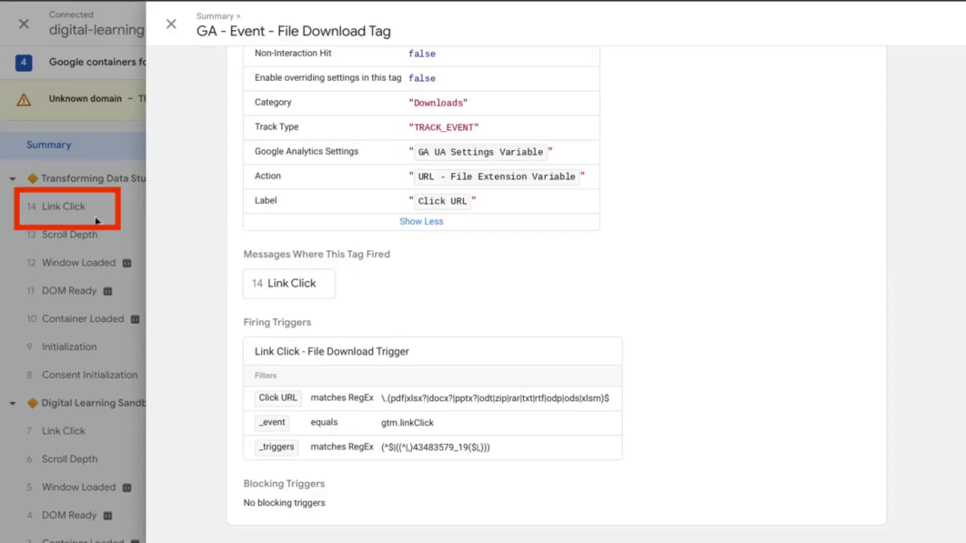
- View the tag as fired on message 14 Link Click with resolved values, noting category Downloads
left_click(291, 287)
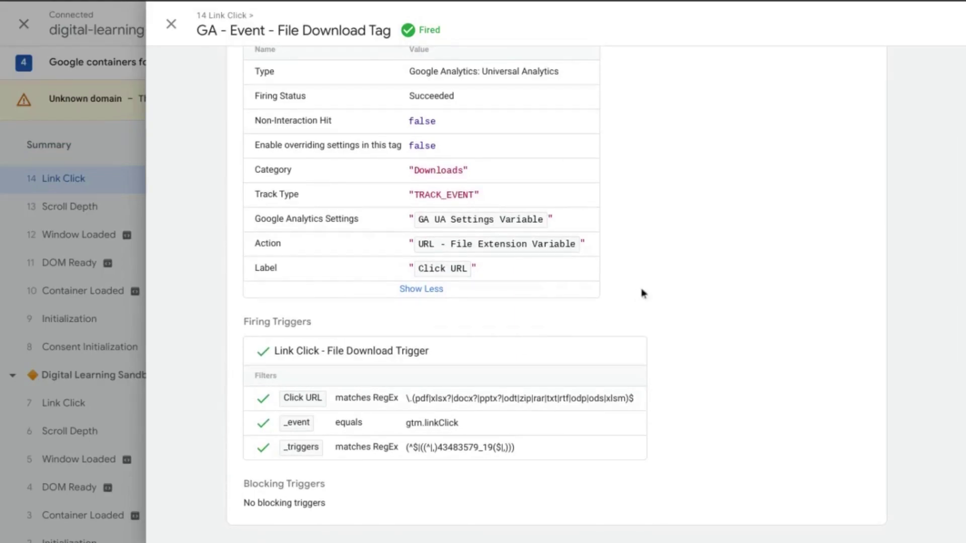
scroll(696, 233, "up", 2)
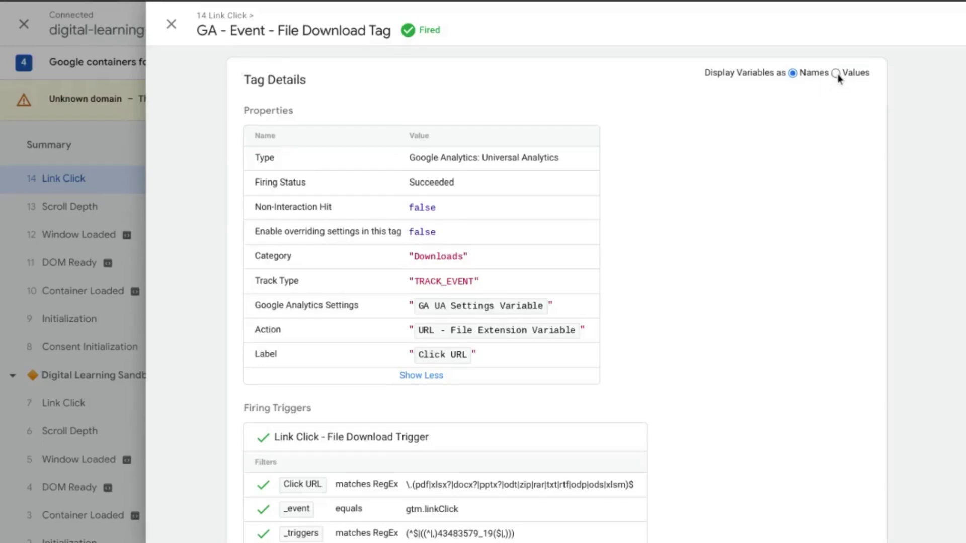
left_click(836, 73)
scroll(552, 200, "down", 3)
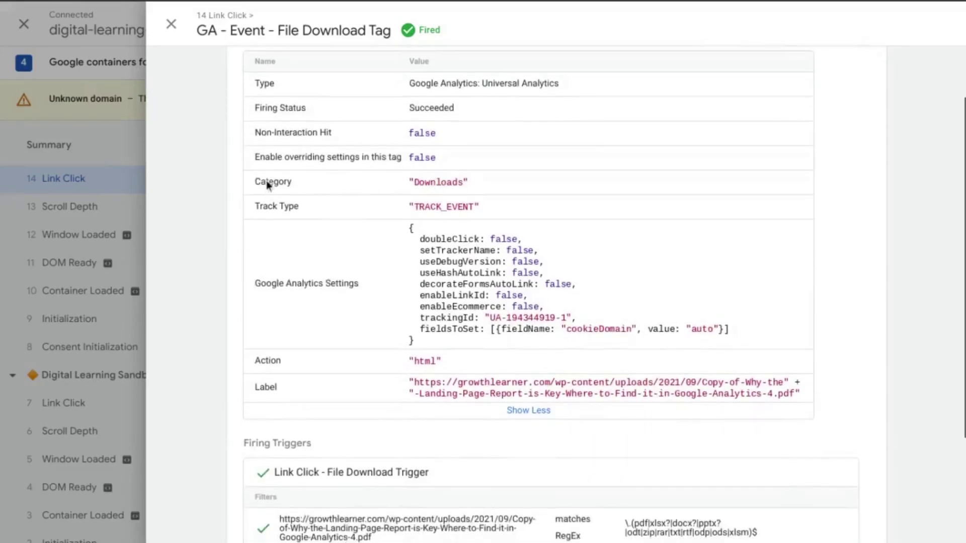
double_click(424, 180)
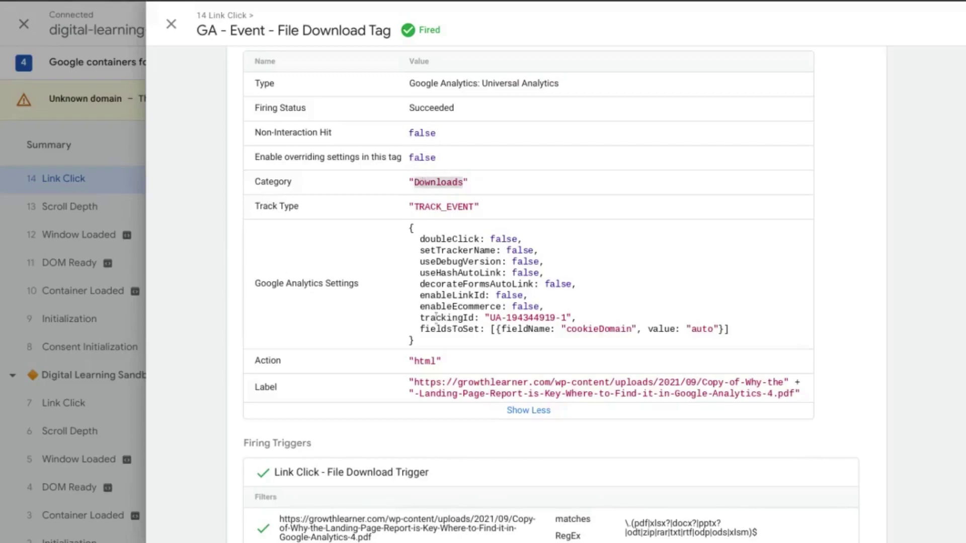
- Compare the Label's PDF URL and its .pdf extension with the Action value html
scroll(436, 316, "down", 1)
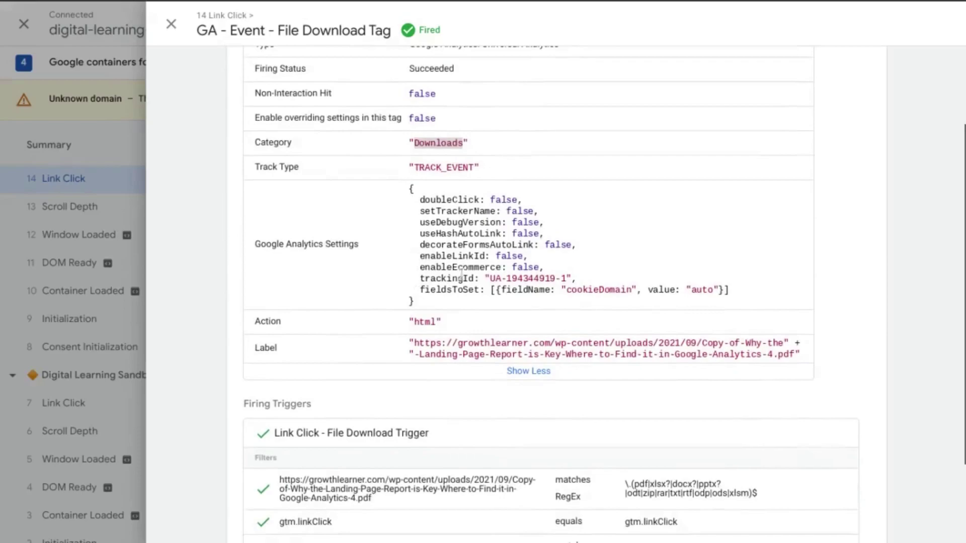
scroll(461, 276, "down", 1)
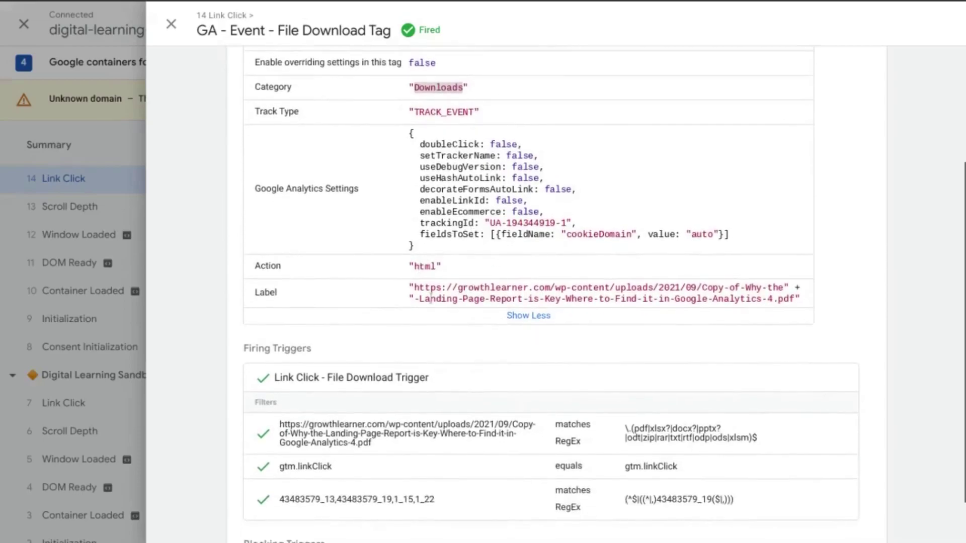
scroll(445, 432, "up", 3)
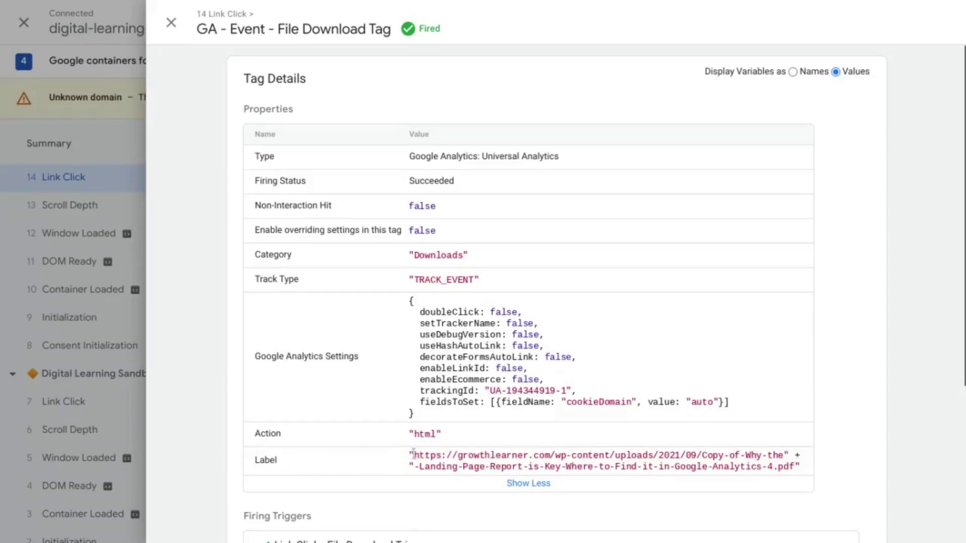
left_click_drag(414, 452, 795, 469)
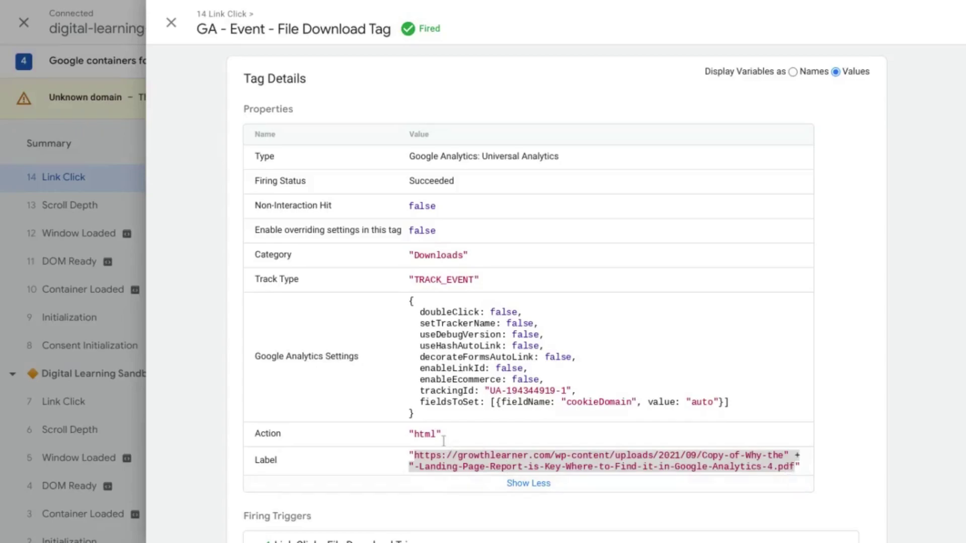
left_click(799, 466)
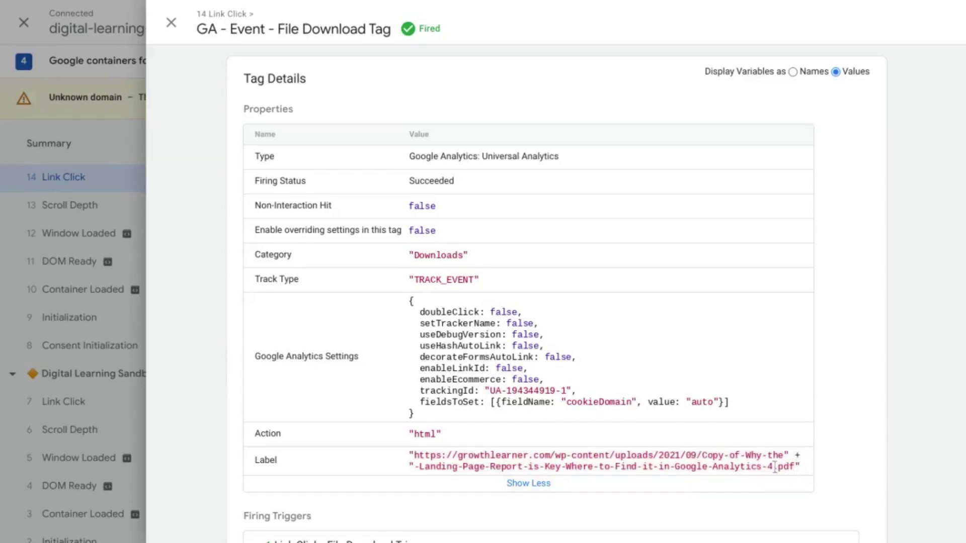
left_click_drag(775, 467, 789, 471)
scroll(793, 471, "down", 1)
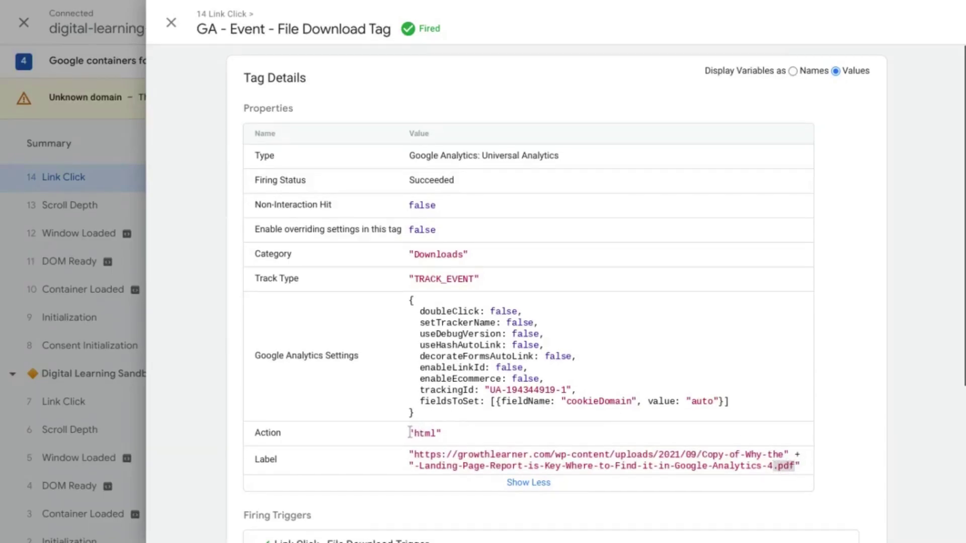
left_click_drag(415, 433, 433, 433)
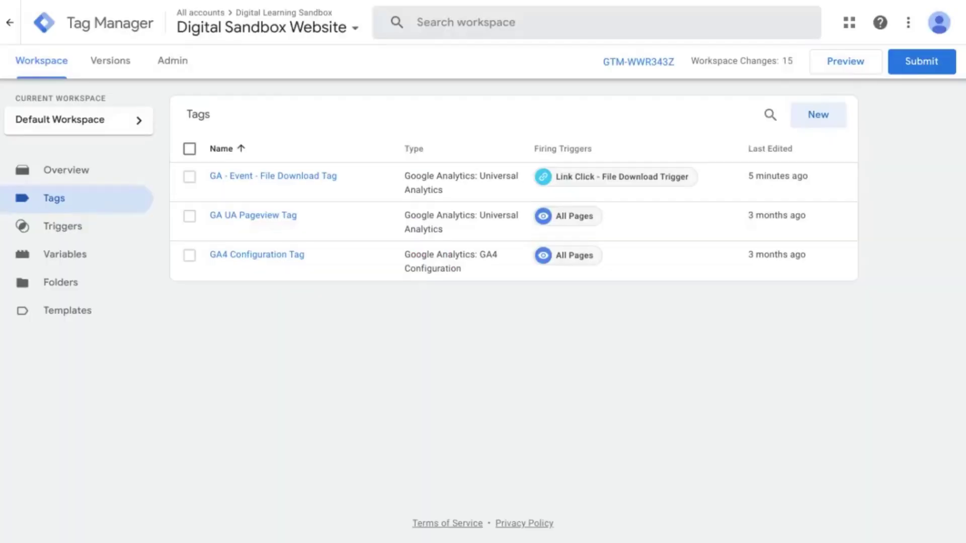
- Open the URL - File Extension Variable for editing and expand its More Settings
left_click(78, 264)
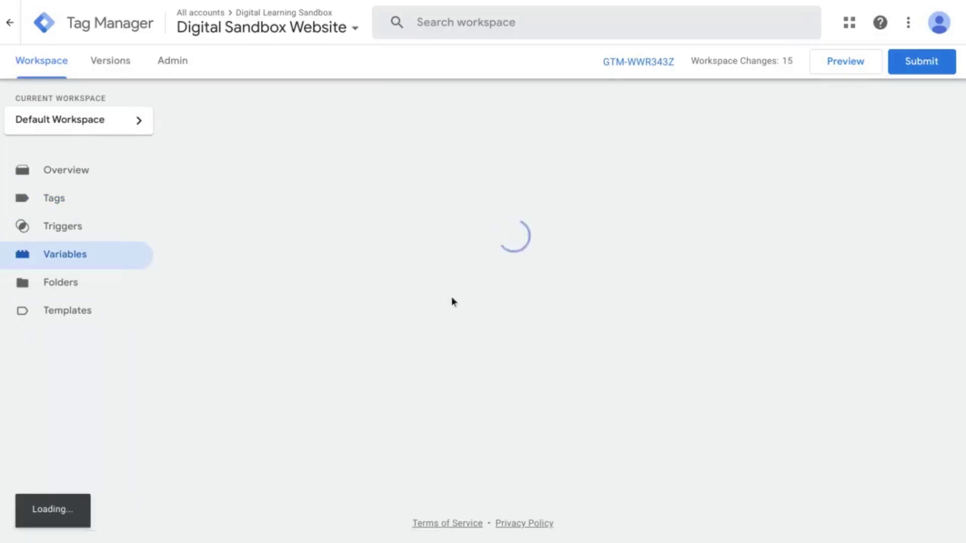
scroll(211, 347, "down", 6)
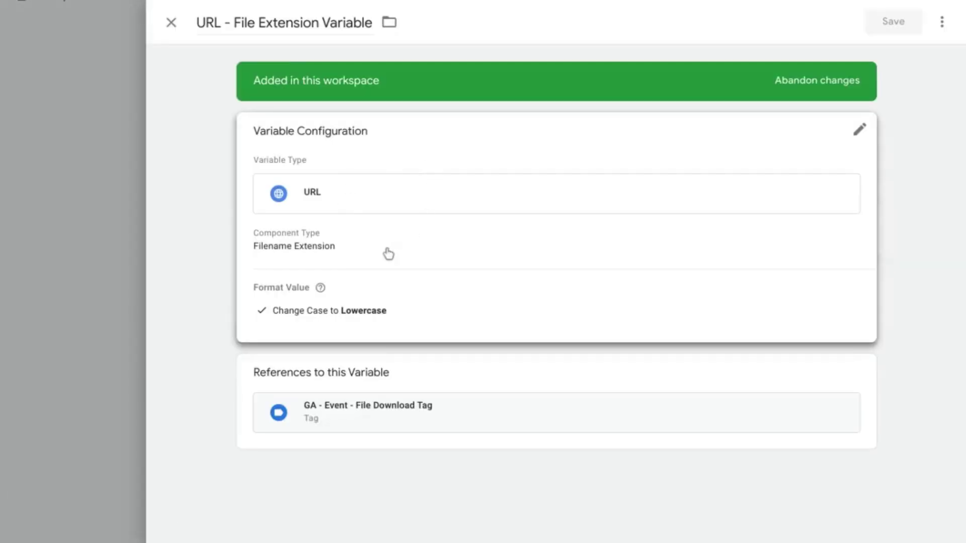
left_click(388, 254)
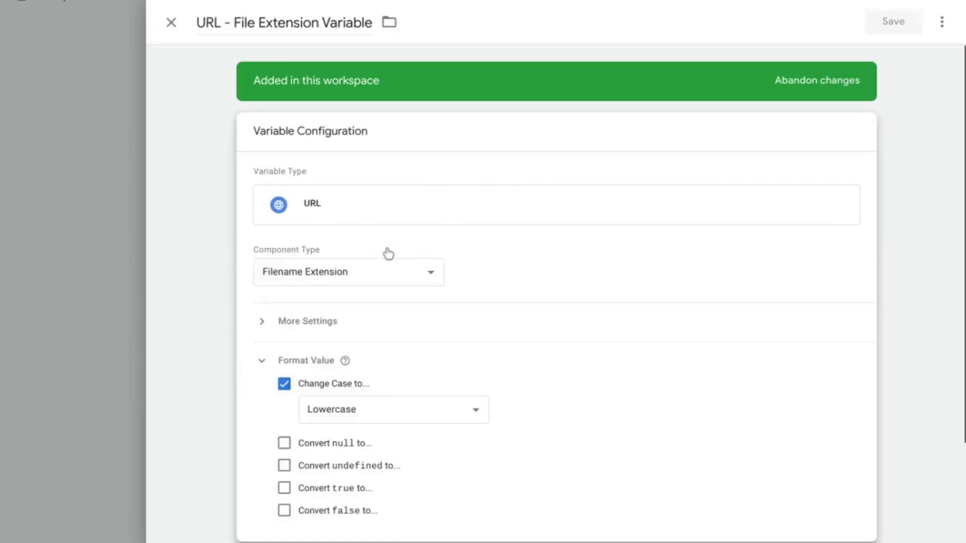
left_click(302, 325)
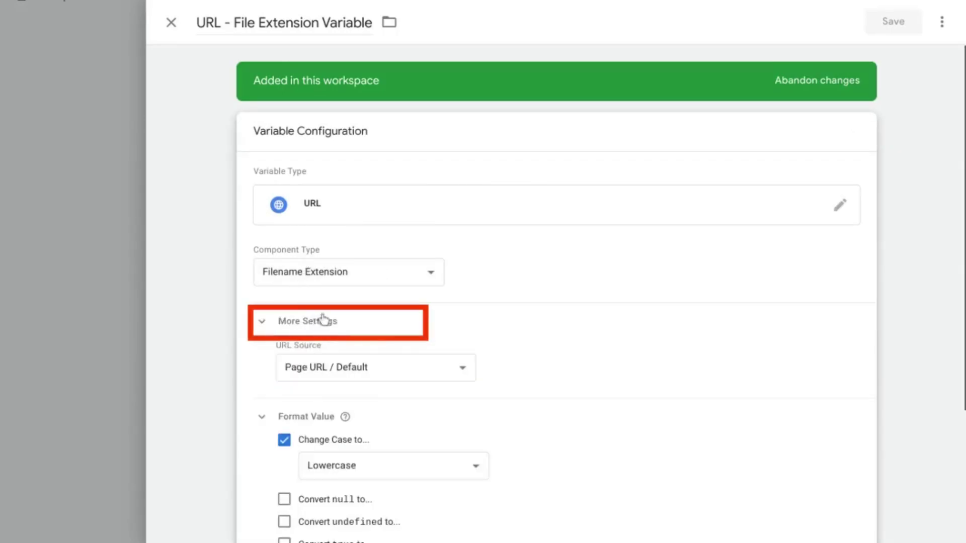
- Set the variable's URL Source to {{Click URL}} and save it
left_click(348, 363)
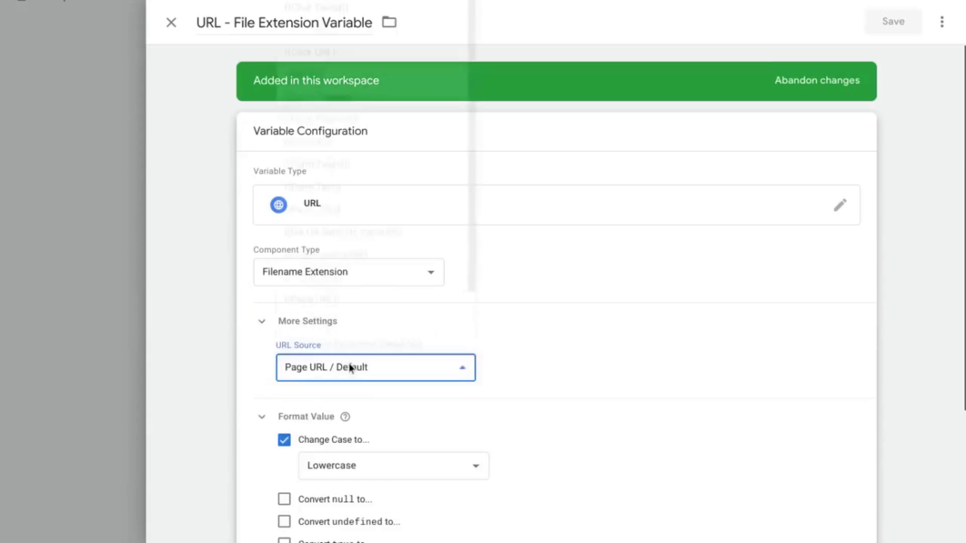
scroll(347, 349, "down", 1)
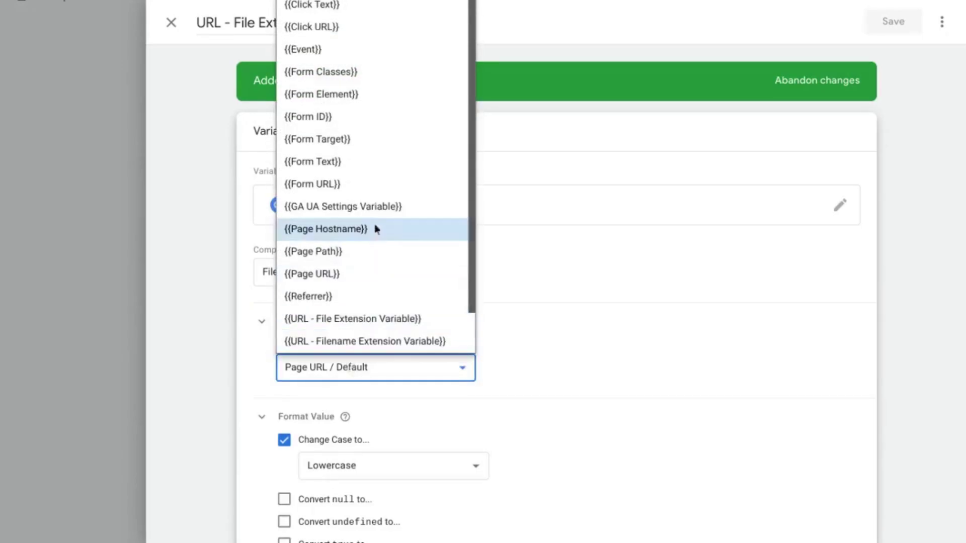
key("Escape")
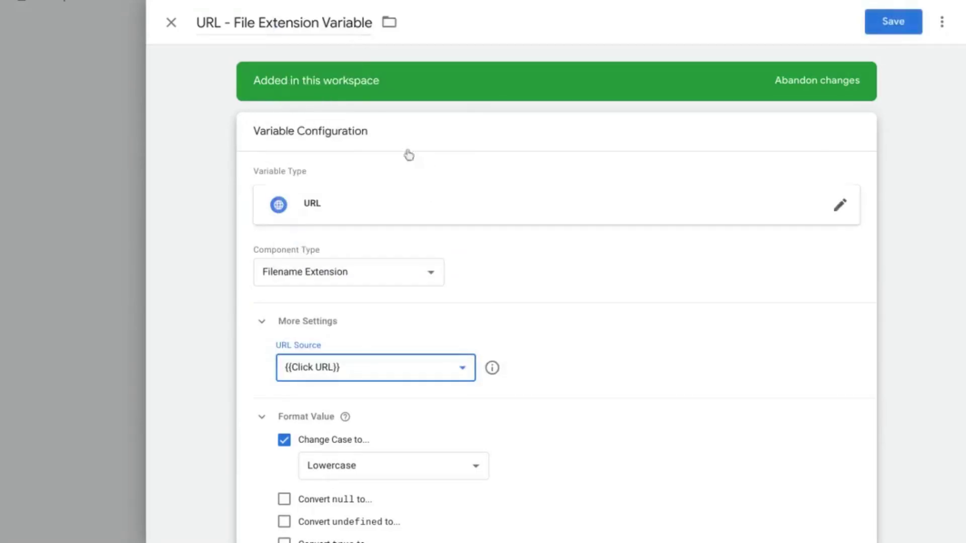
left_click(354, 370)
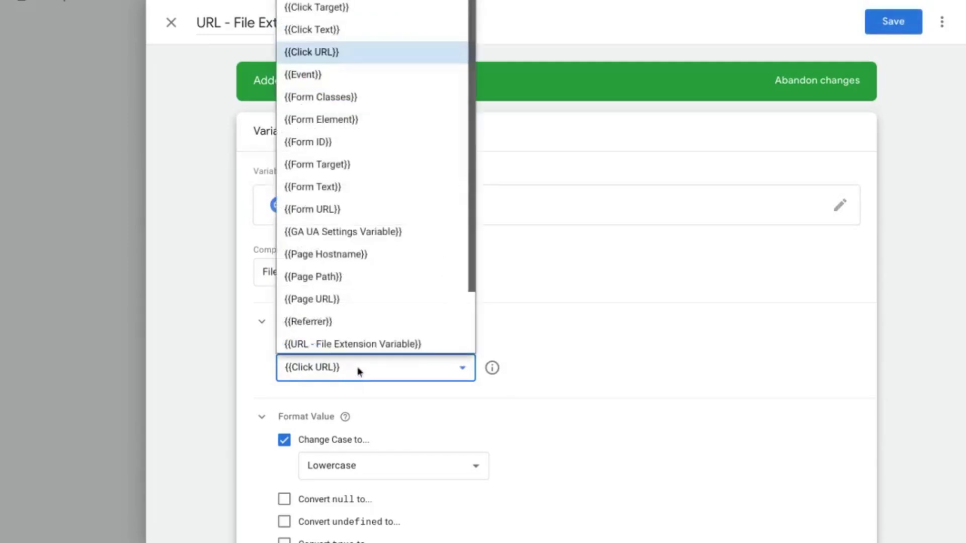
scroll(361, 331, "down", 1)
scroll(370, 316, "up", 1)
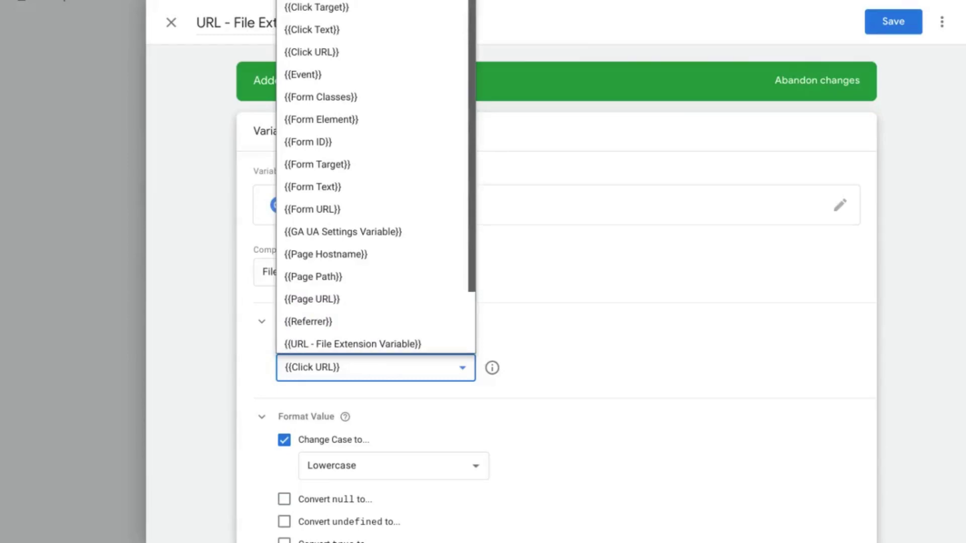
left_click(332, 365)
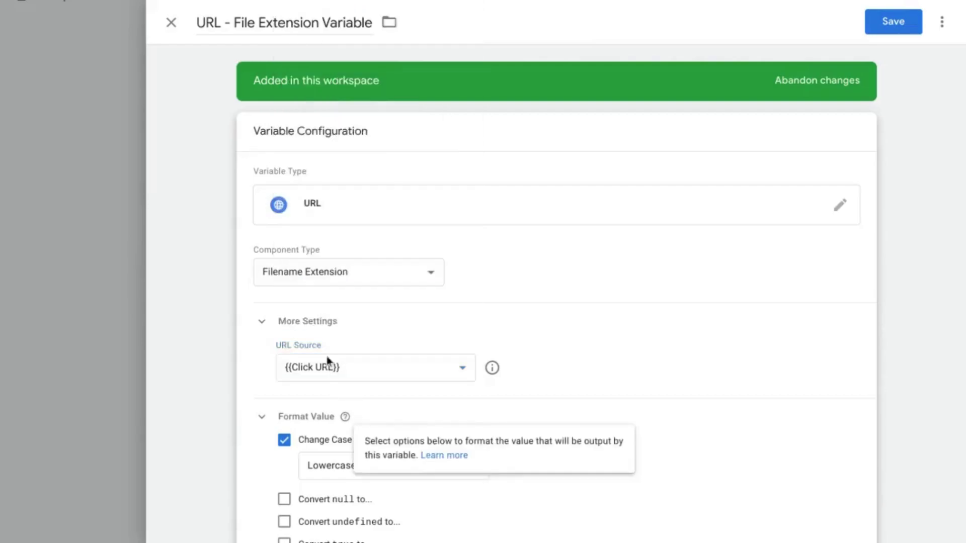
left_click(330, 372)
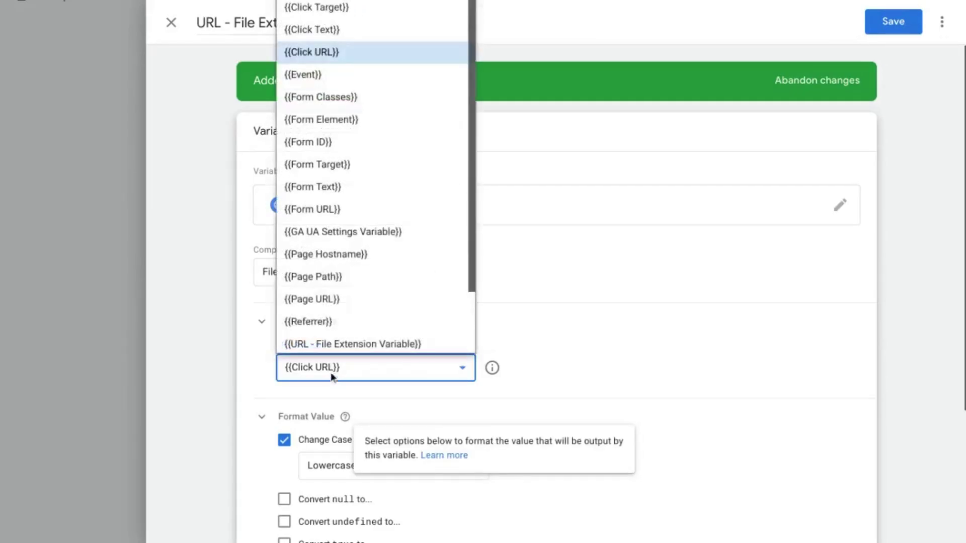
scroll(332, 347, "down", 1)
left_click(383, 365)
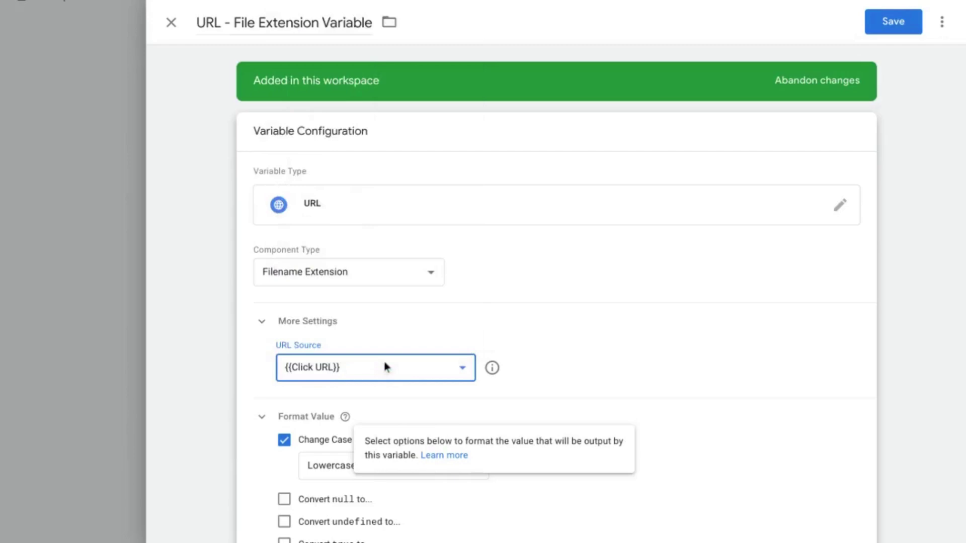
left_click(893, 21)
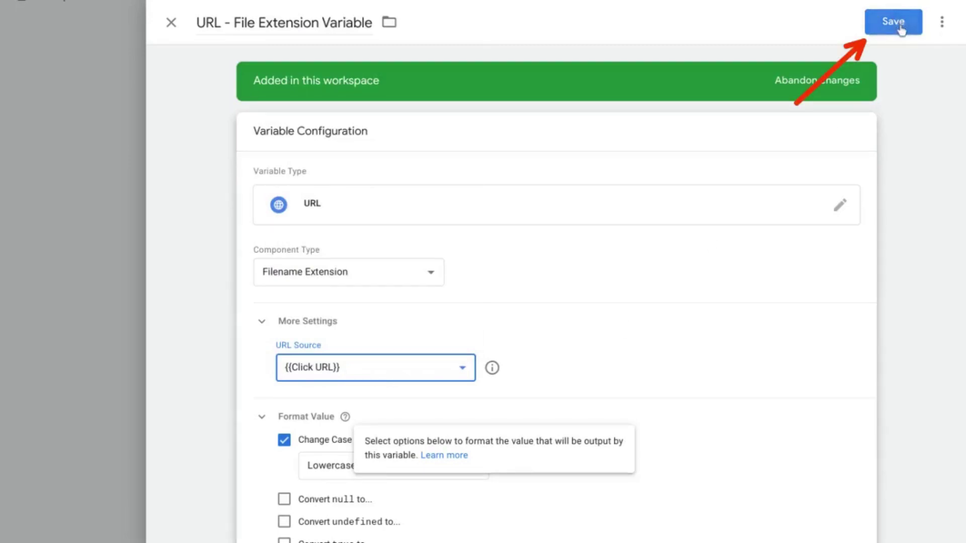
scroll(538, 225, "up", 6)
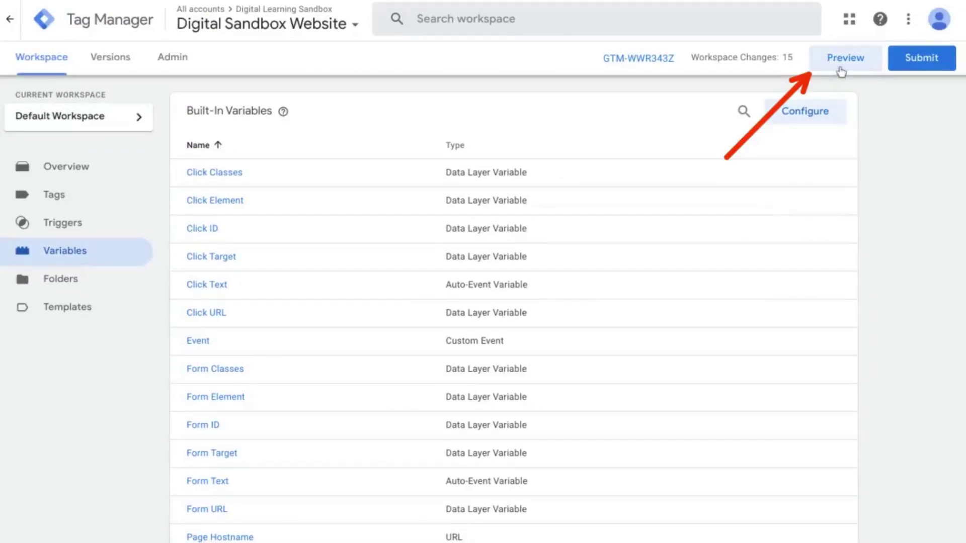
- Start a new preview on the blog, open the Data Studio dashboard post, and click its landing pages PDF link
left_click(845, 58)
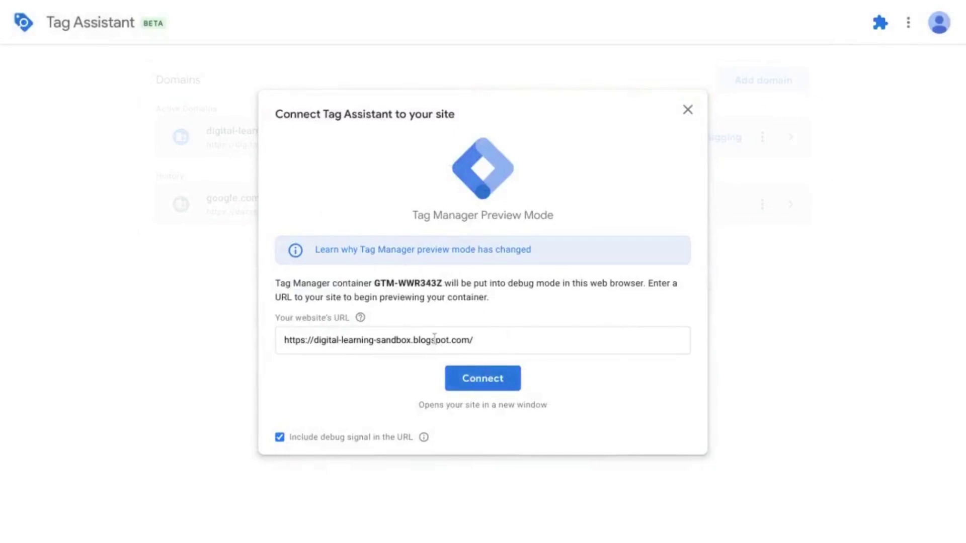
left_click(481, 383)
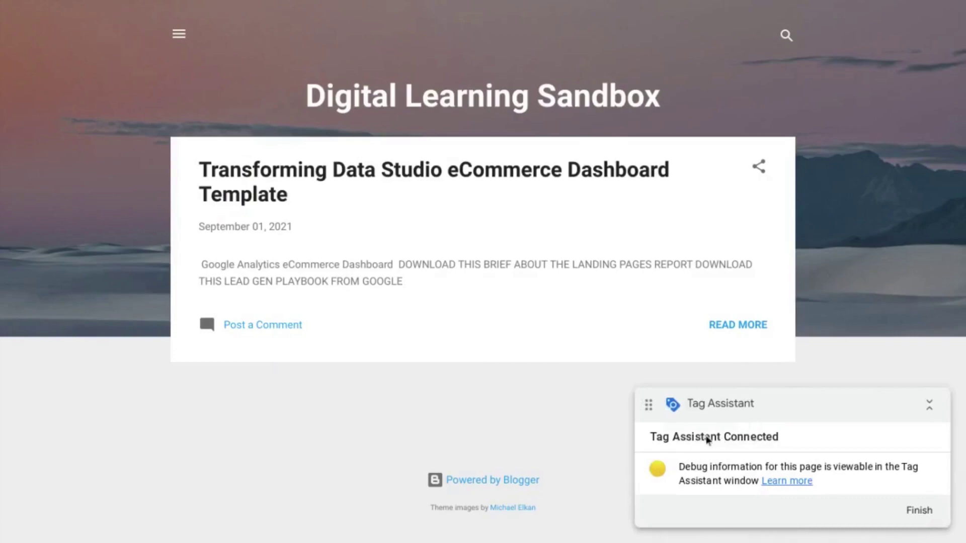
left_click(386, 182)
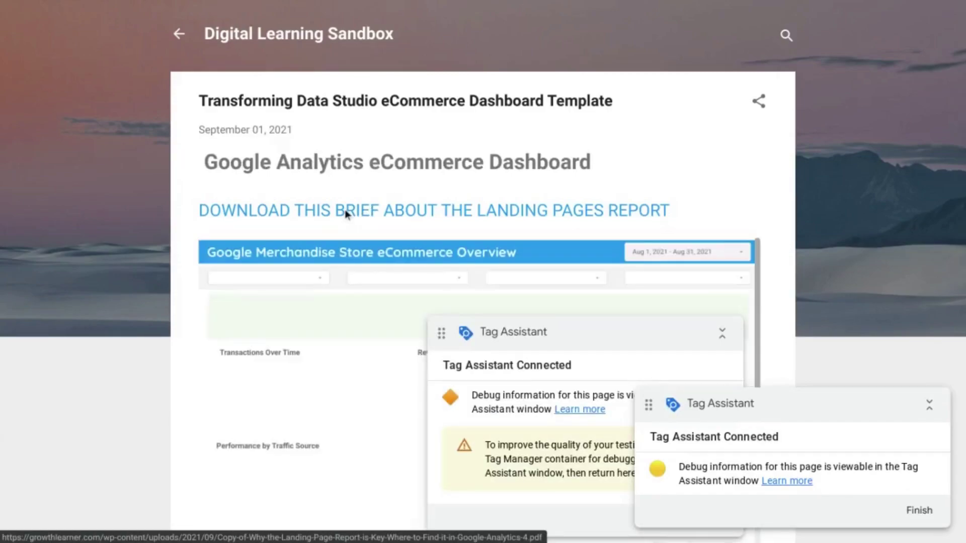
left_click(345, 212)
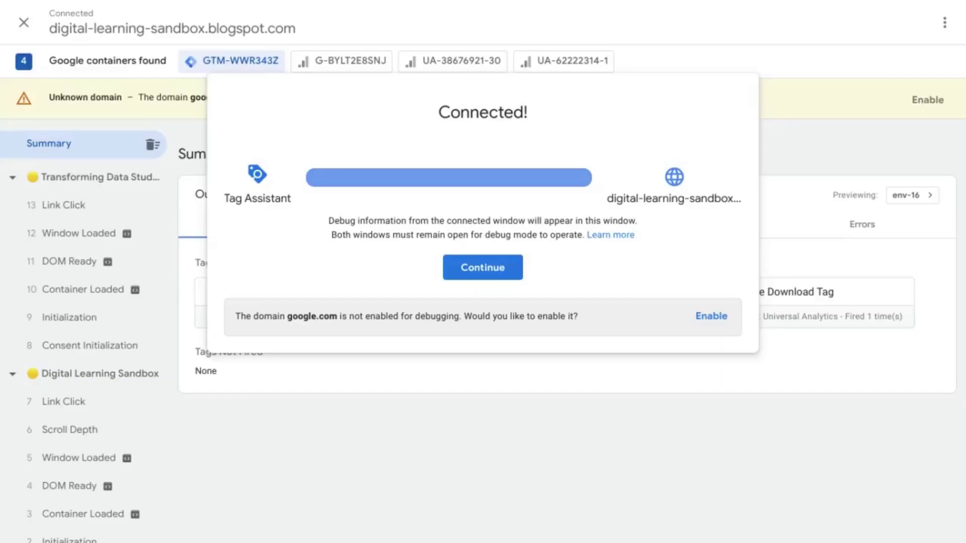
- Inspect the File Download Tag fired on 13 Link Click and confirm its Action is now pdf
left_click(478, 275)
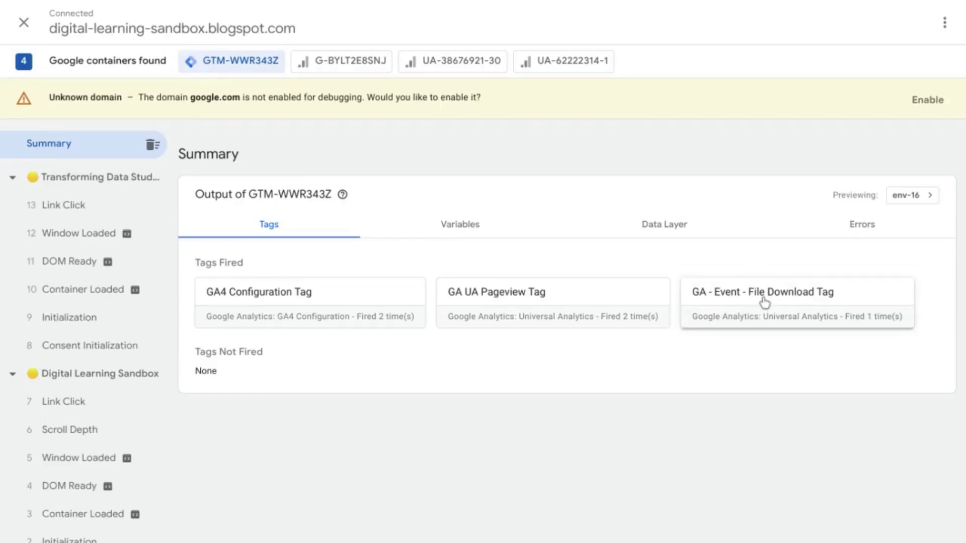
left_click(765, 300)
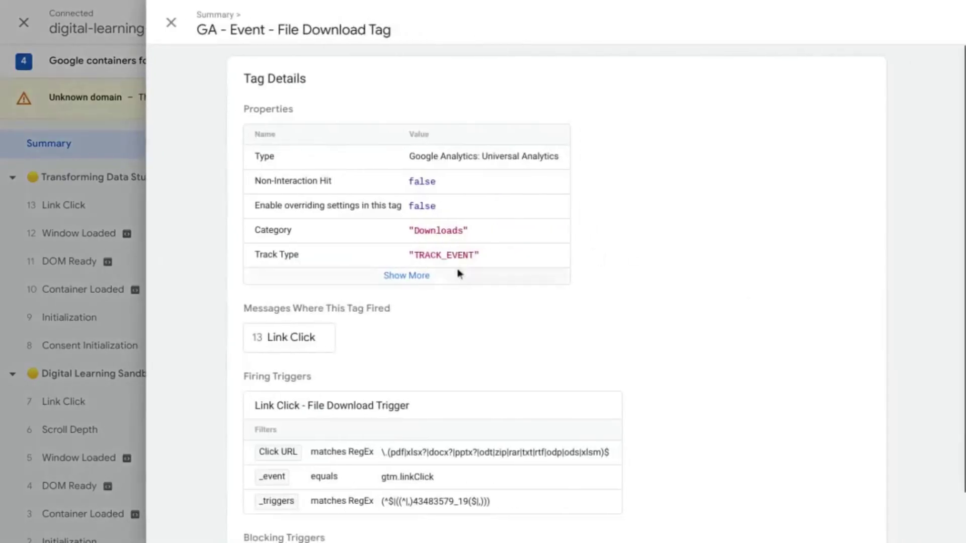
left_click(284, 338)
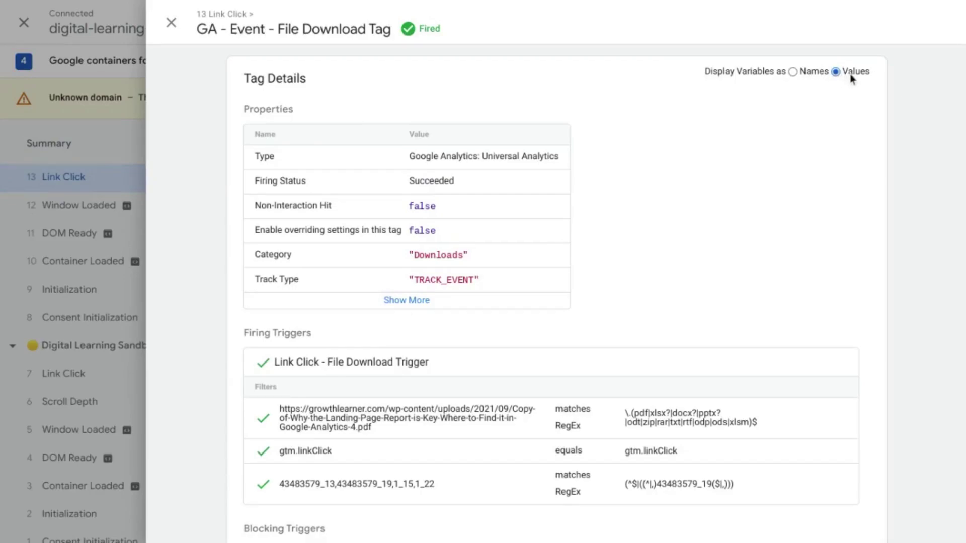
left_click(427, 301)
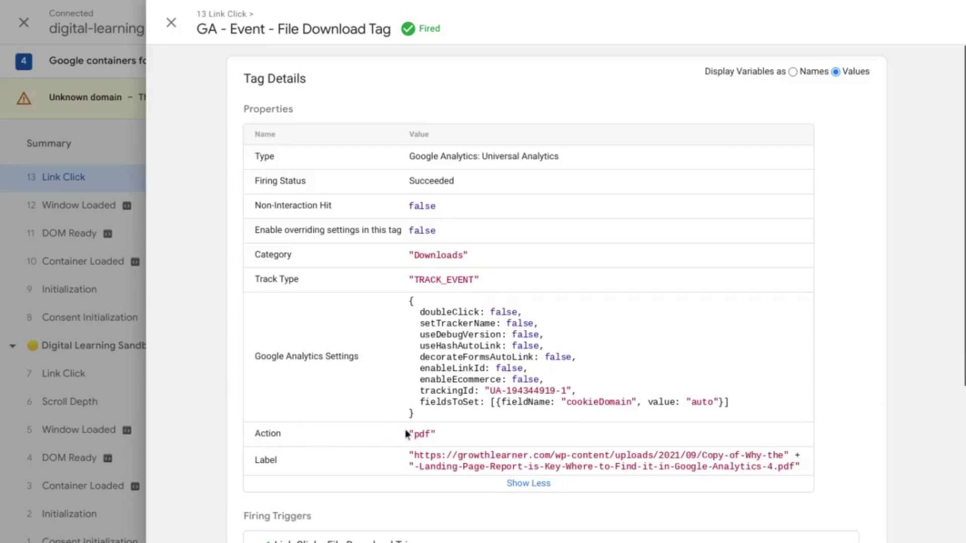
left_click_drag(415, 438, 429, 438)
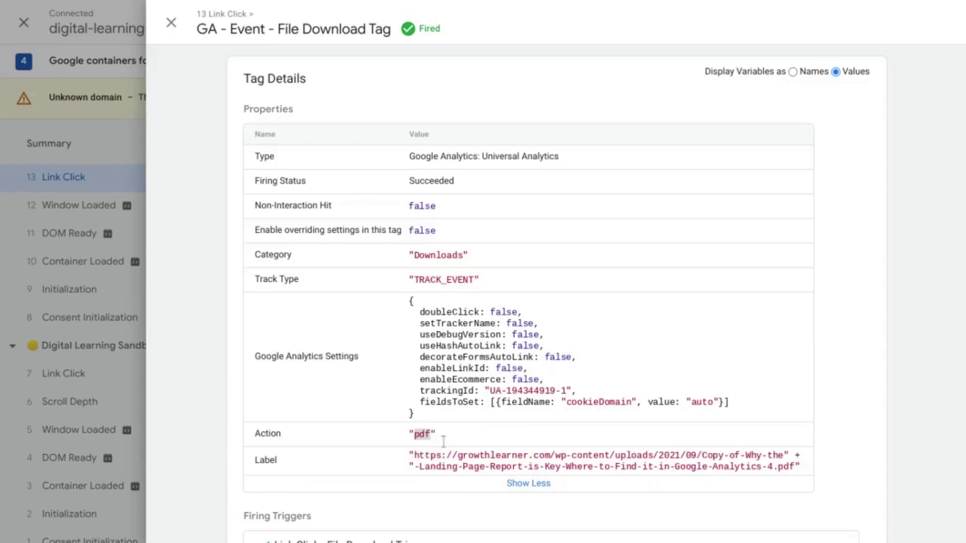
scroll(435, 445, "down", 1)
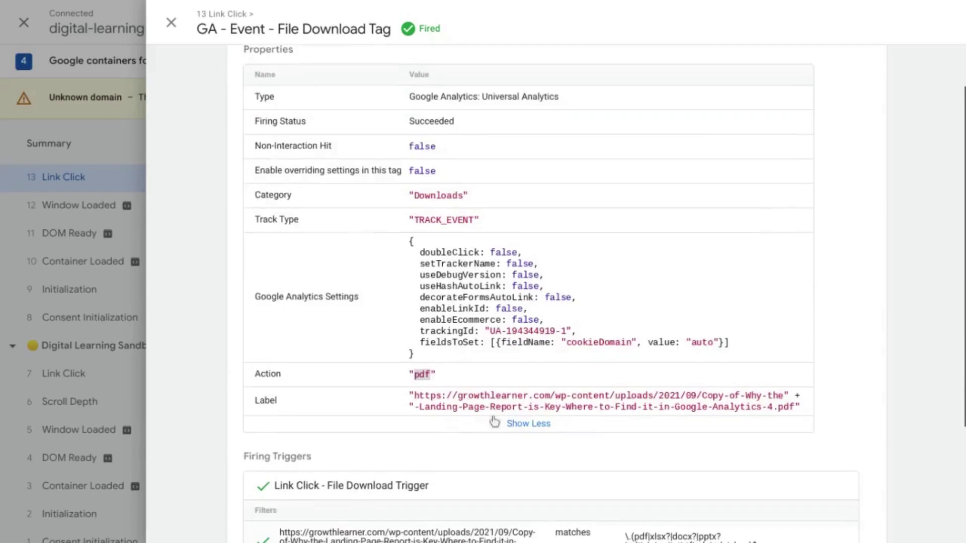
scroll(812, 359, "up", 1)
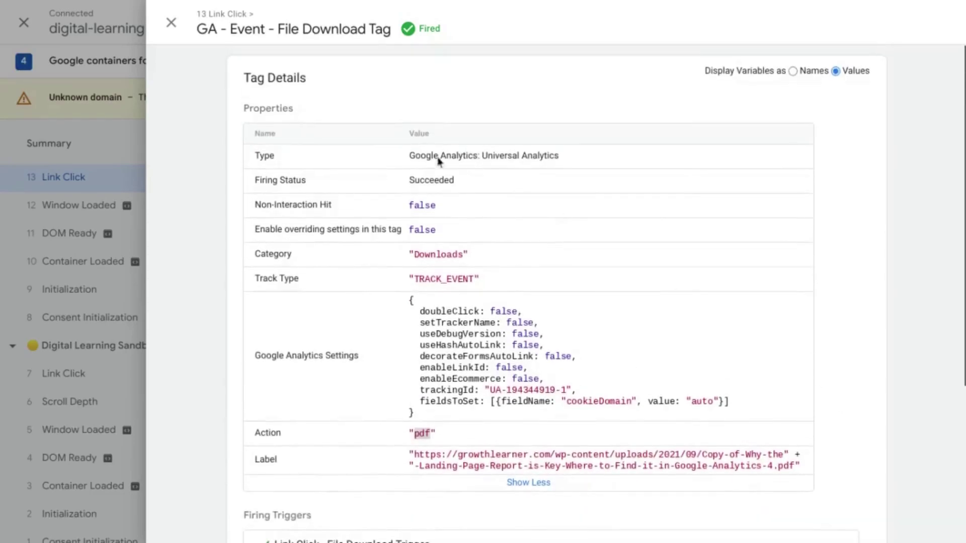
left_click(172, 22)
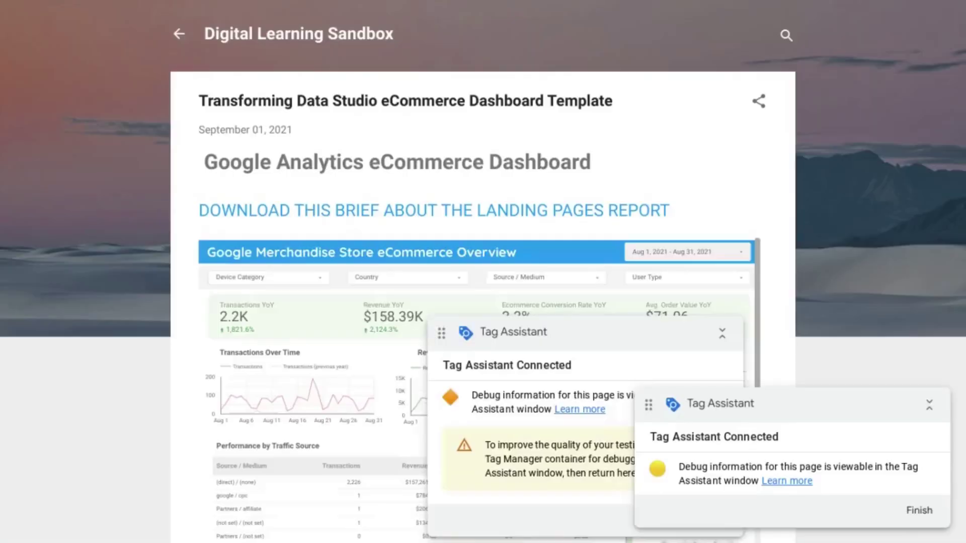
- Scroll down through the Data Studio dashboard blog post
scroll(302, 352, "down", 4)
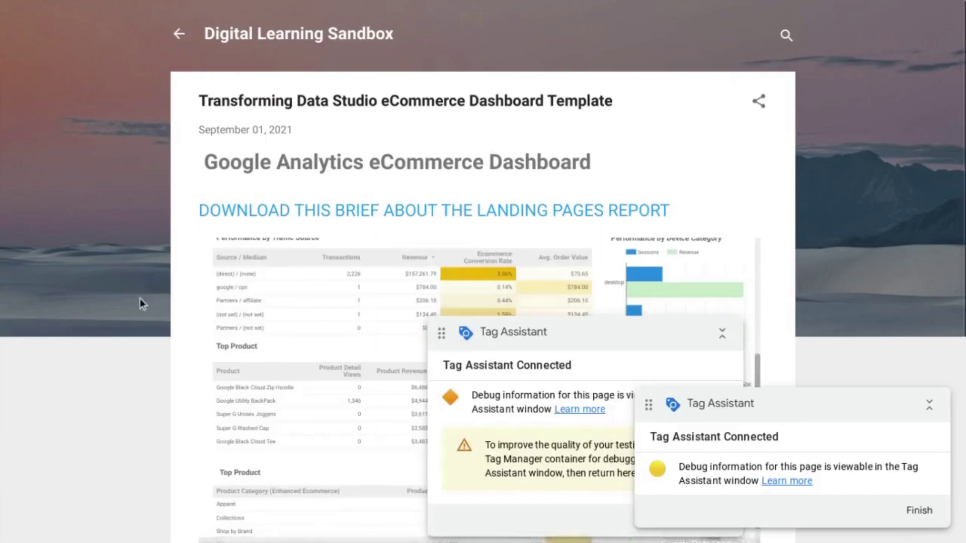
scroll(141, 303, "down", 2)
scroll(140, 304, "down", 4)
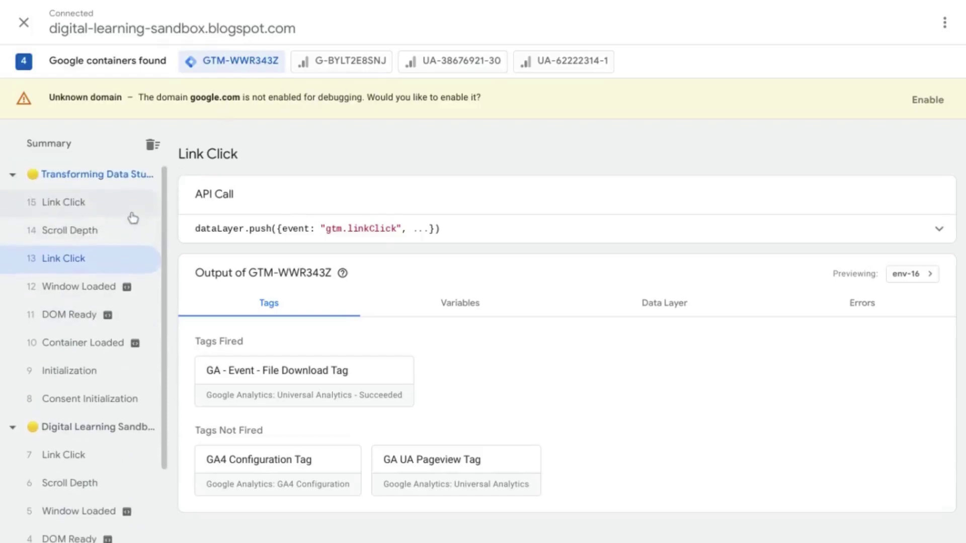
- Check the File Download Tag on 15 Link Click: category Downloads, Action pdf, playbook file URL as Label
left_click(52, 144)
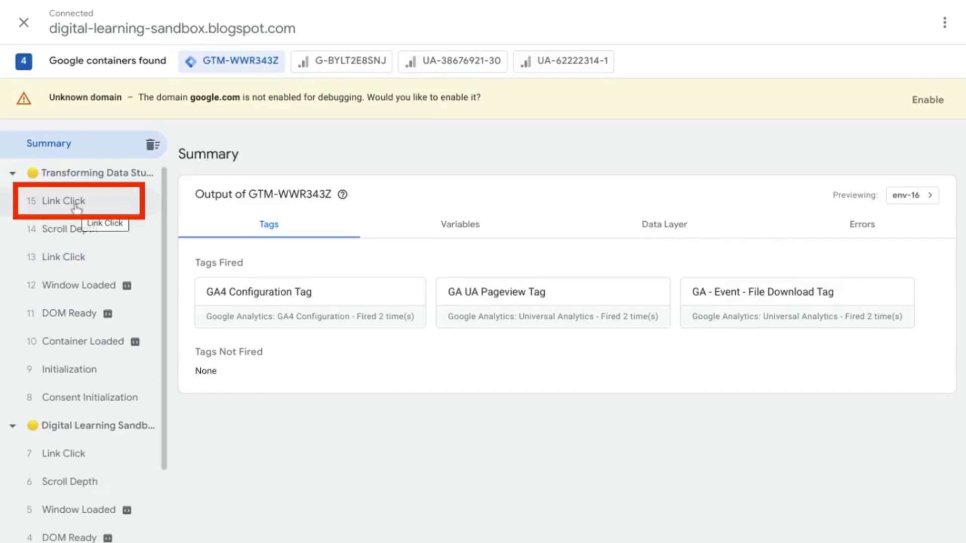
left_click(75, 206)
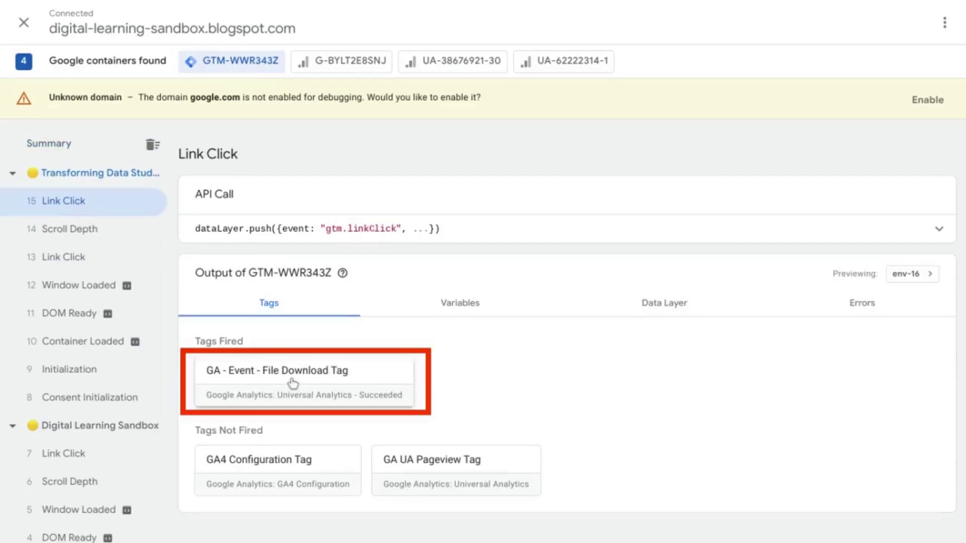
left_click(324, 378)
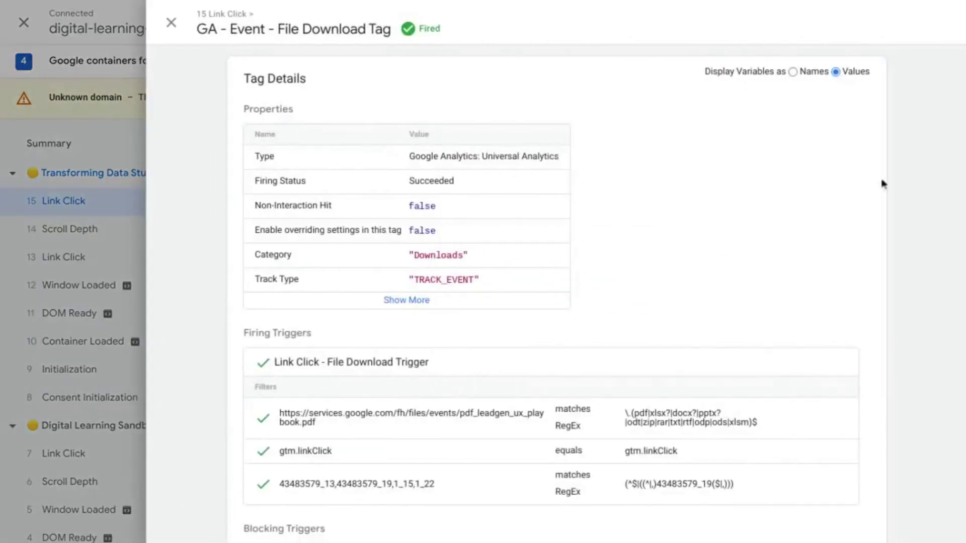
left_click(412, 300)
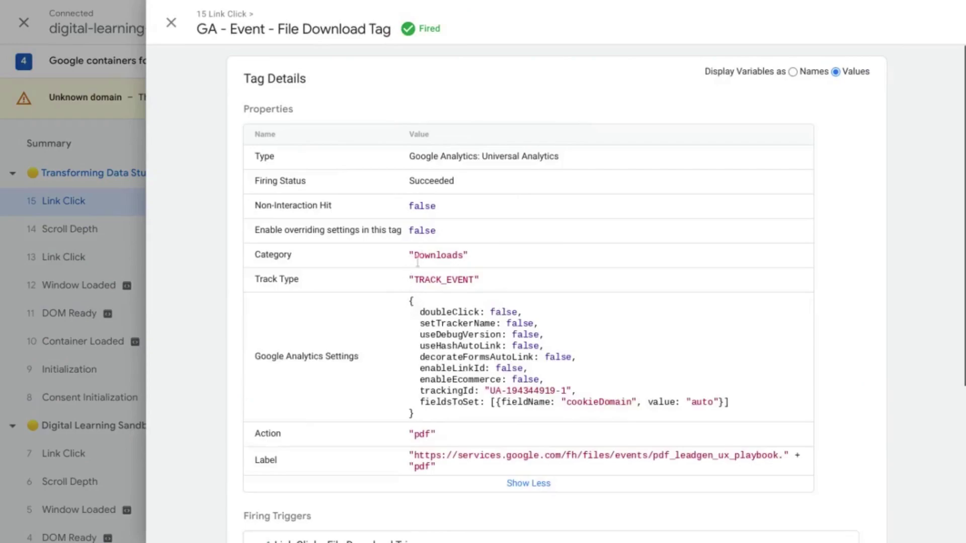
double_click(417, 436)
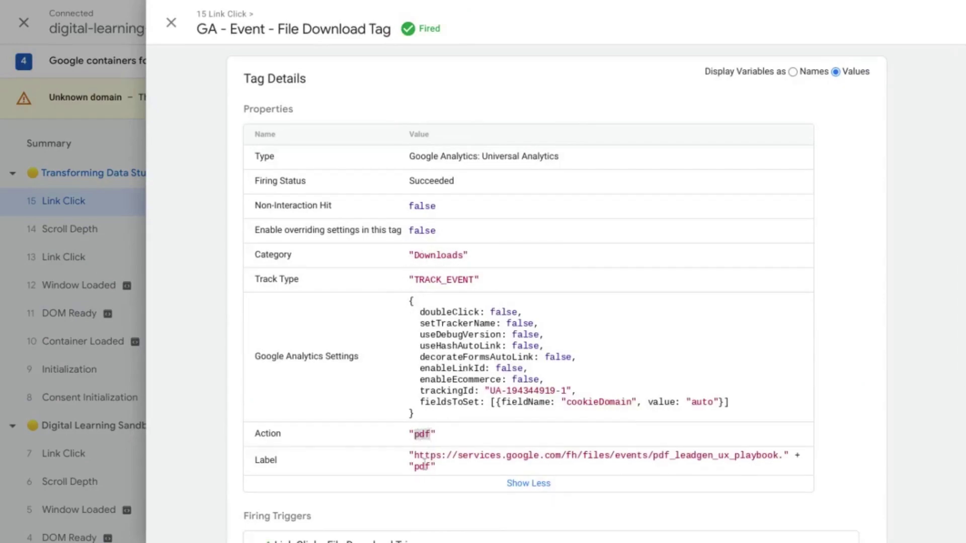
left_click_drag(414, 450, 429, 472)
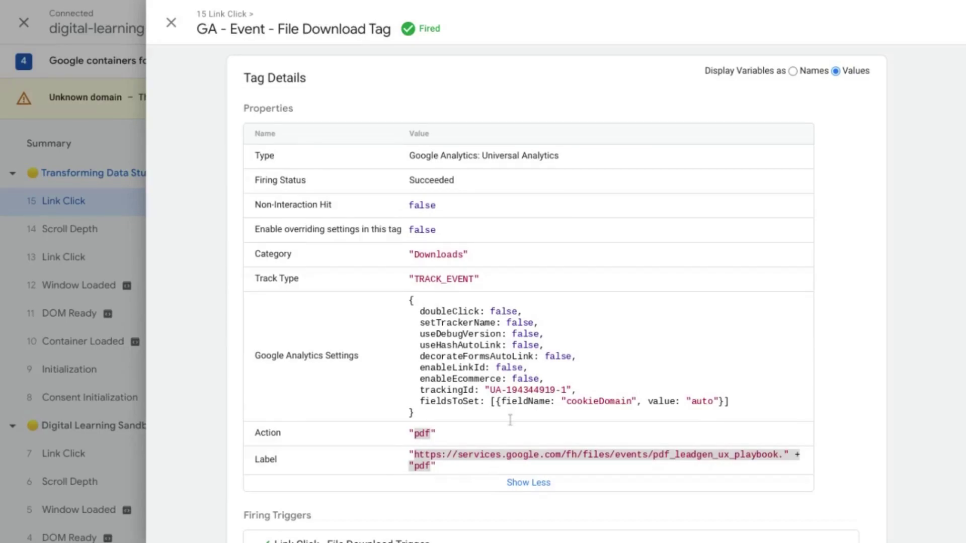
scroll(604, 347, "down", 5)
scroll(604, 332, "up", 6)
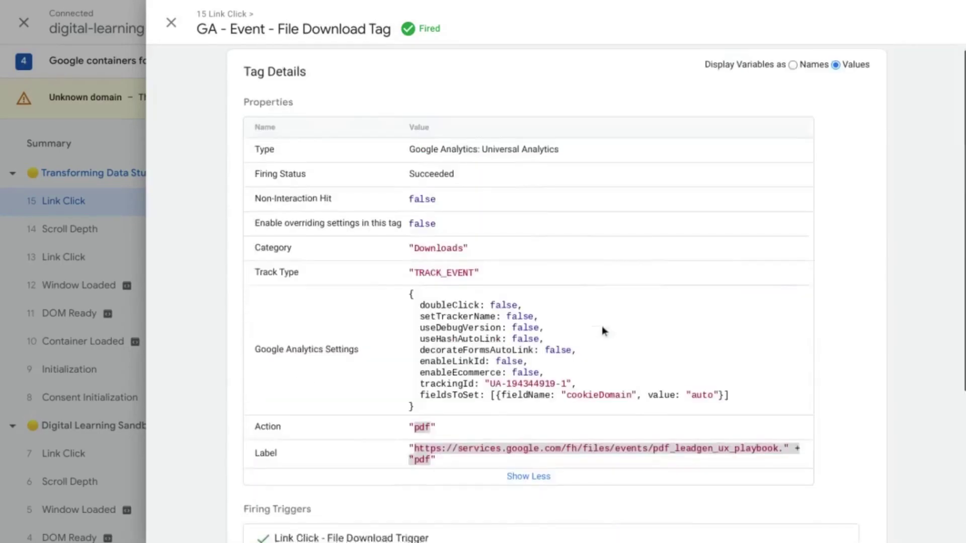
left_click(171, 22)
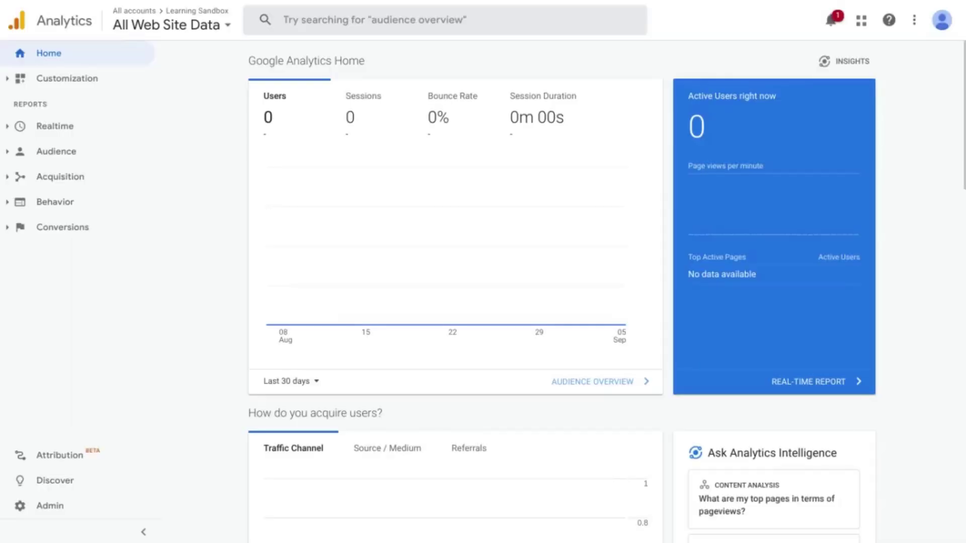
- Open the Google Analytics Realtime Events report from Realtime > Overview
left_click(80, 135)
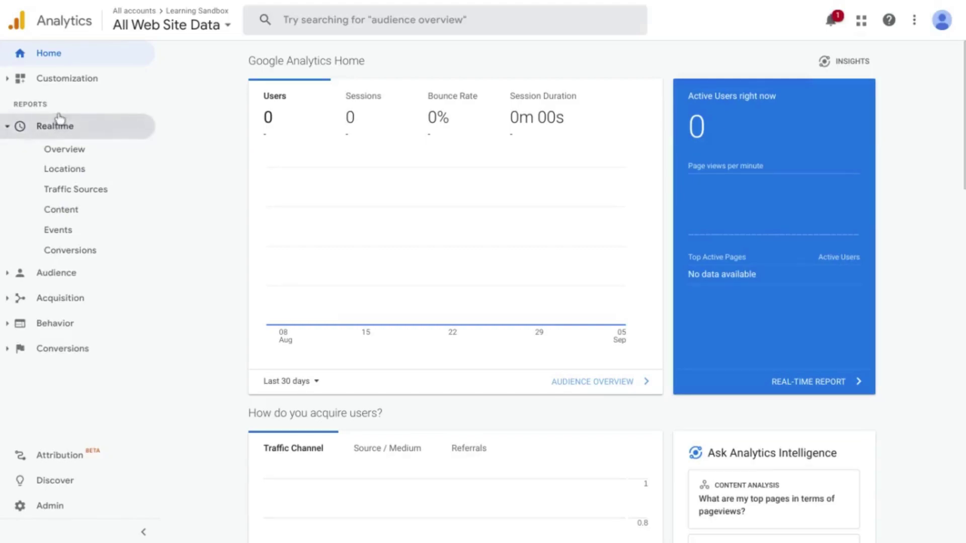
left_click(58, 153)
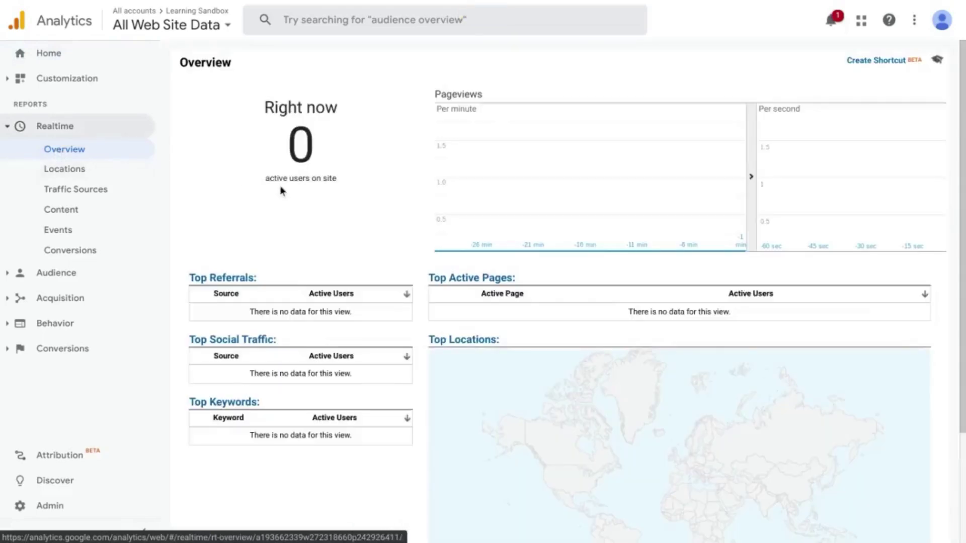
left_click(73, 234)
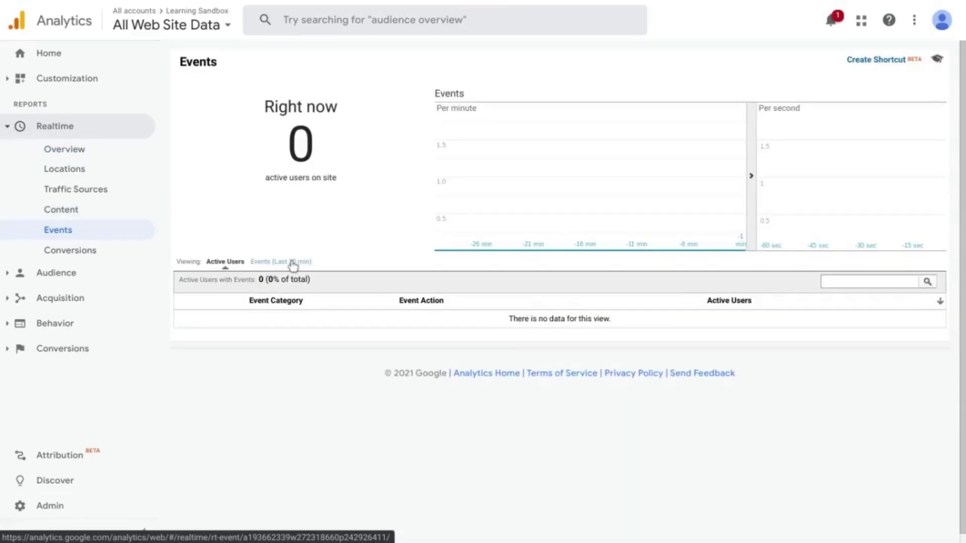
- Switch to Digital Learning Sandbox > Digital Sandbox Website > All Web Site Data
left_click(171, 24)
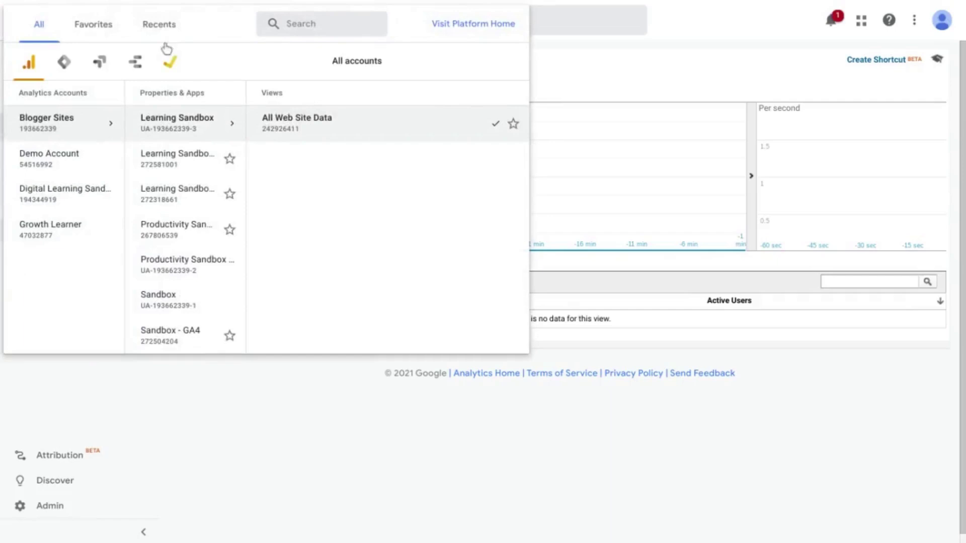
left_click(93, 197)
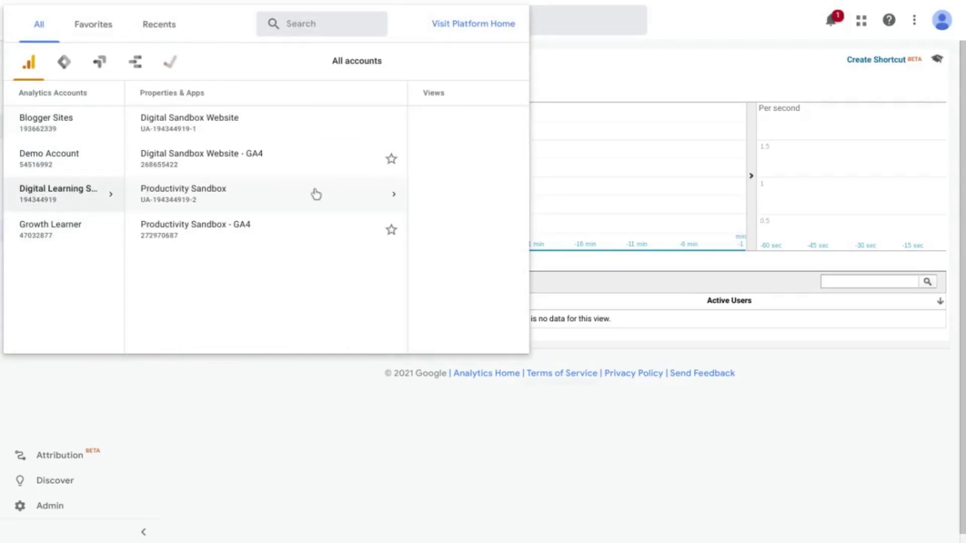
left_click(252, 127)
left_click(355, 124)
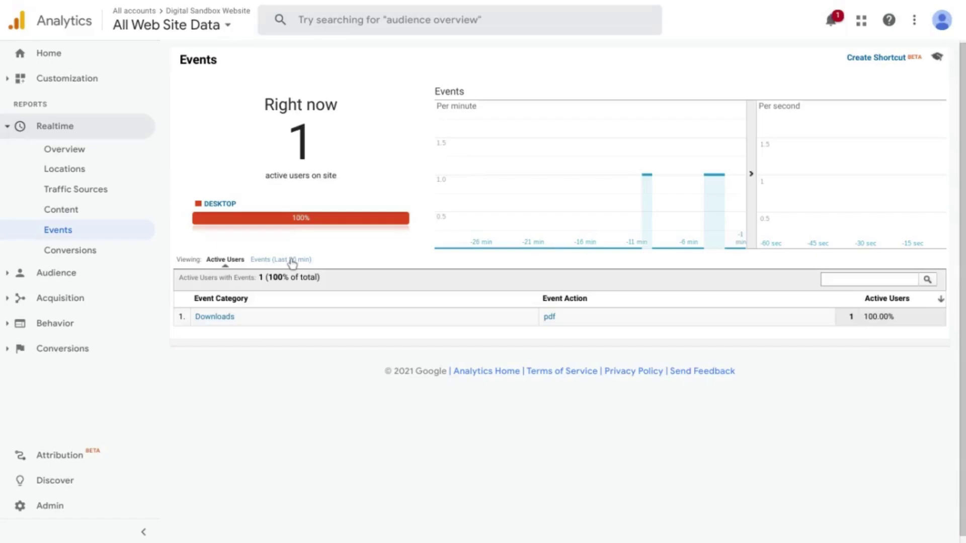
- Review last-30-minute events filtered to Downloads and pdf to check their event labels
left_click(293, 261)
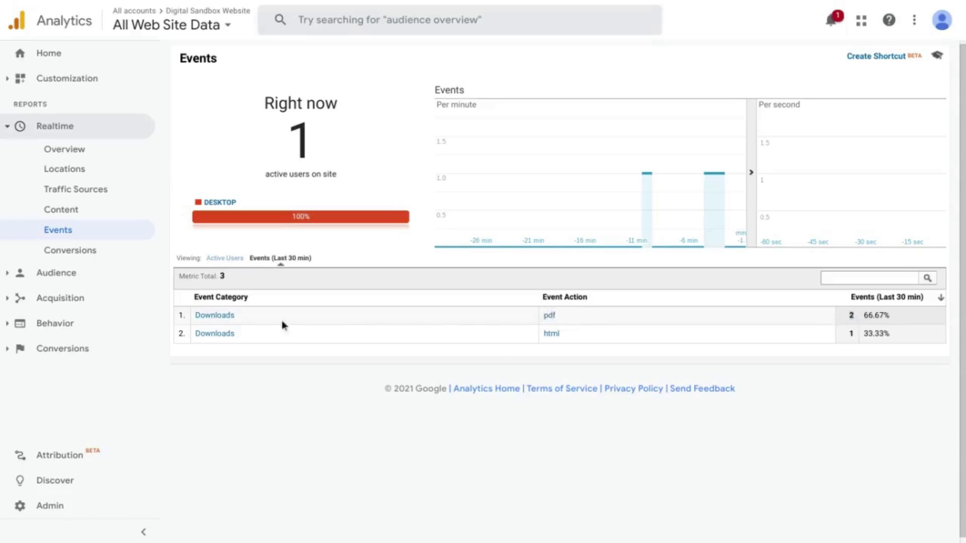
left_click(227, 316)
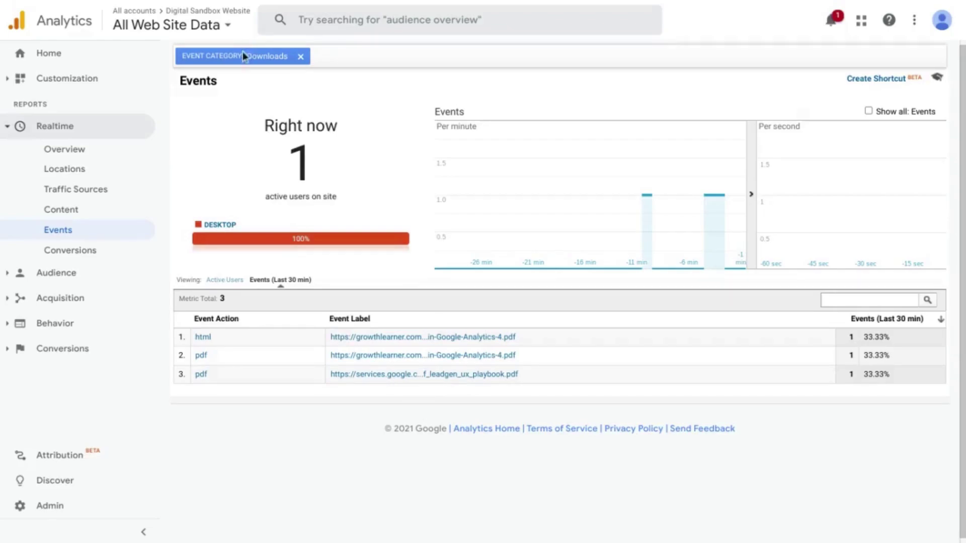
left_click(300, 56)
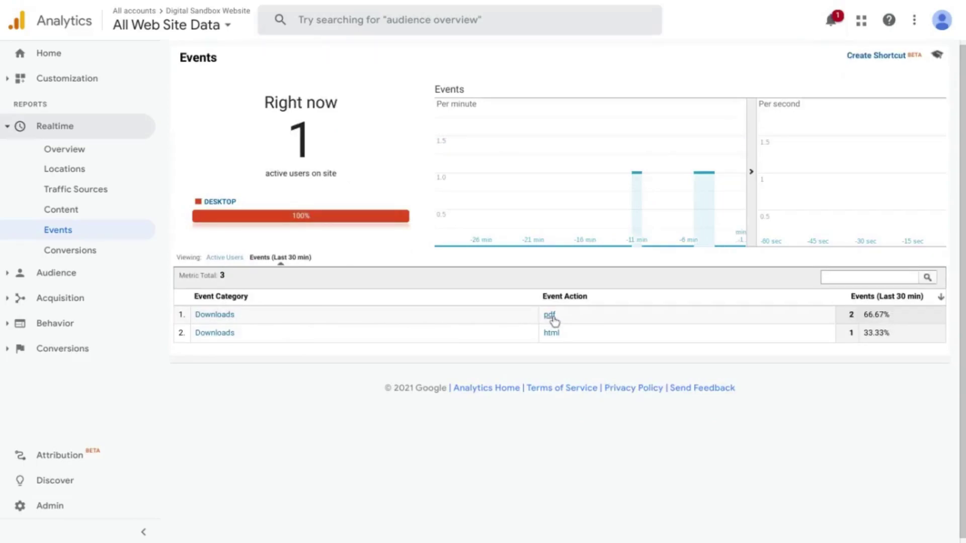
left_click(550, 315)
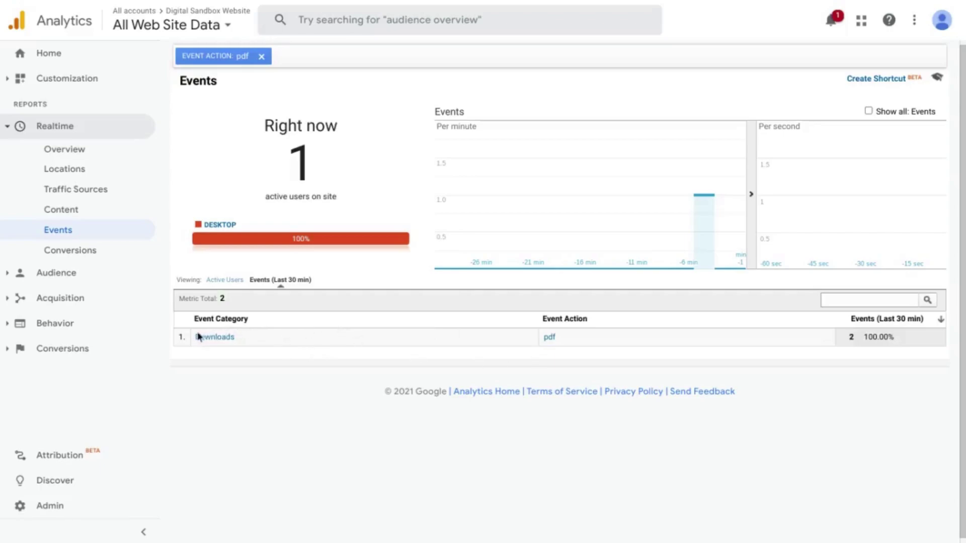
left_click(214, 339)
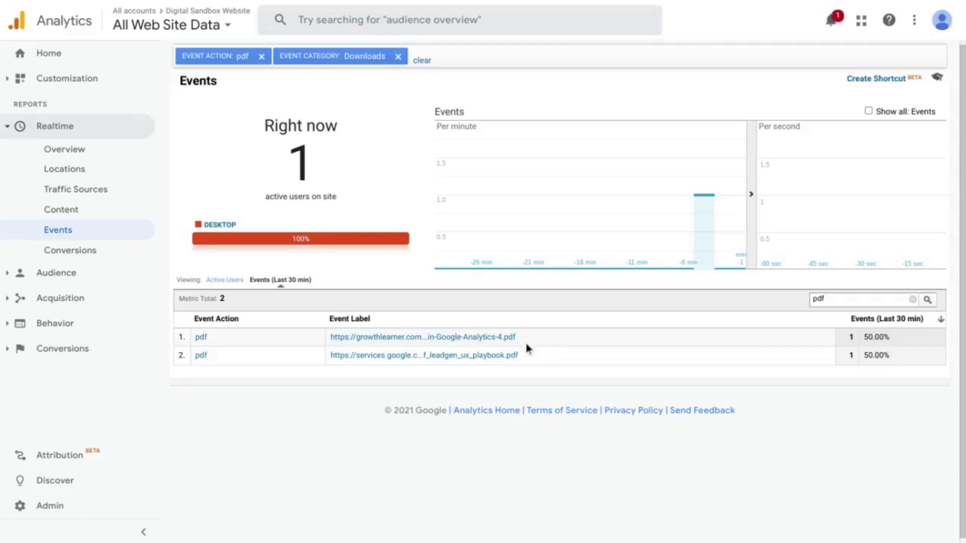
scroll(502, 380, "down", 1)
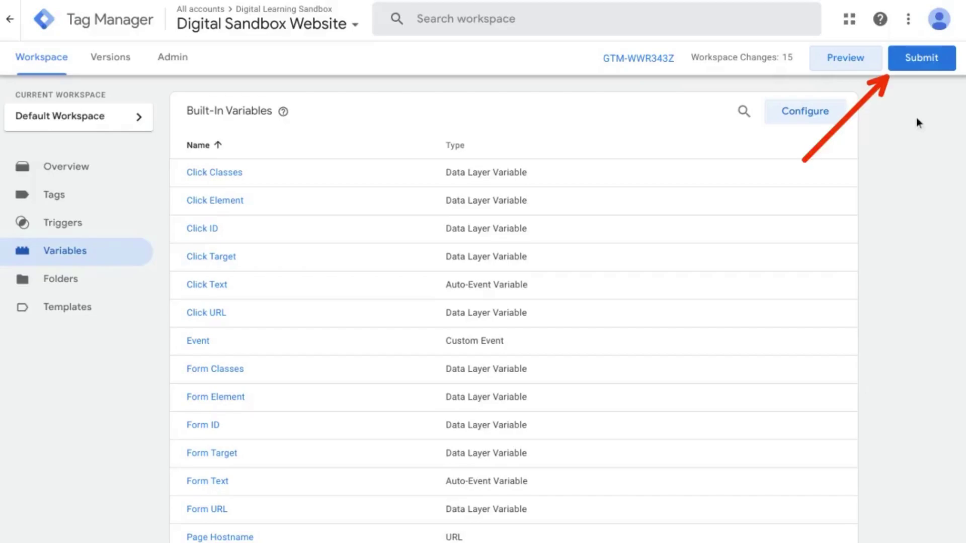
- Publish the version 'File Downloads Tracking', described 'Tracking file downloads by file type.'
left_click(908, 65)
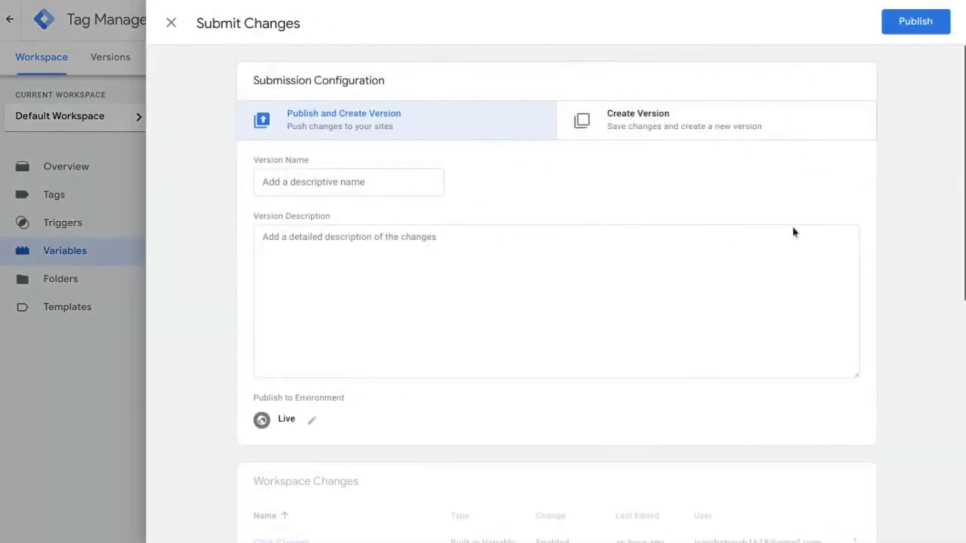
left_click(297, 188)
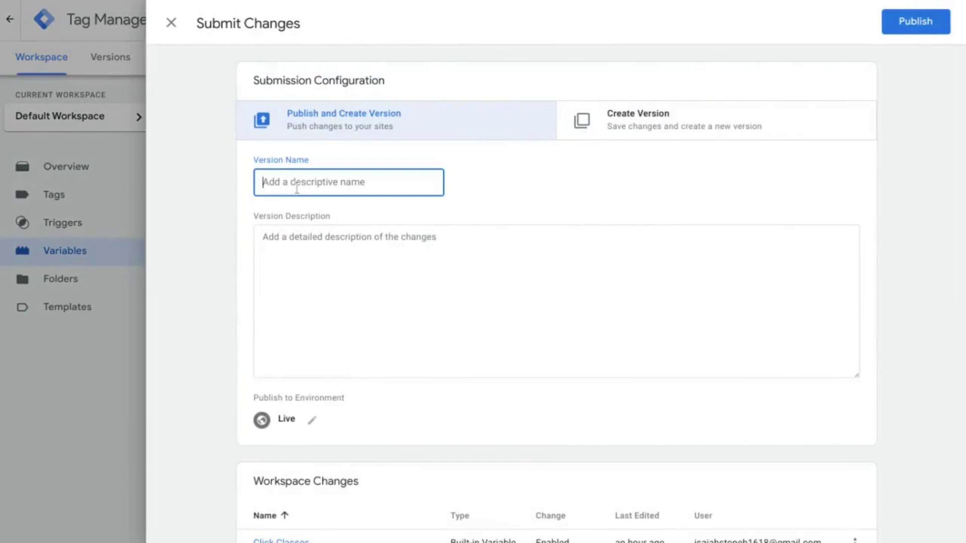
type("File Dow")
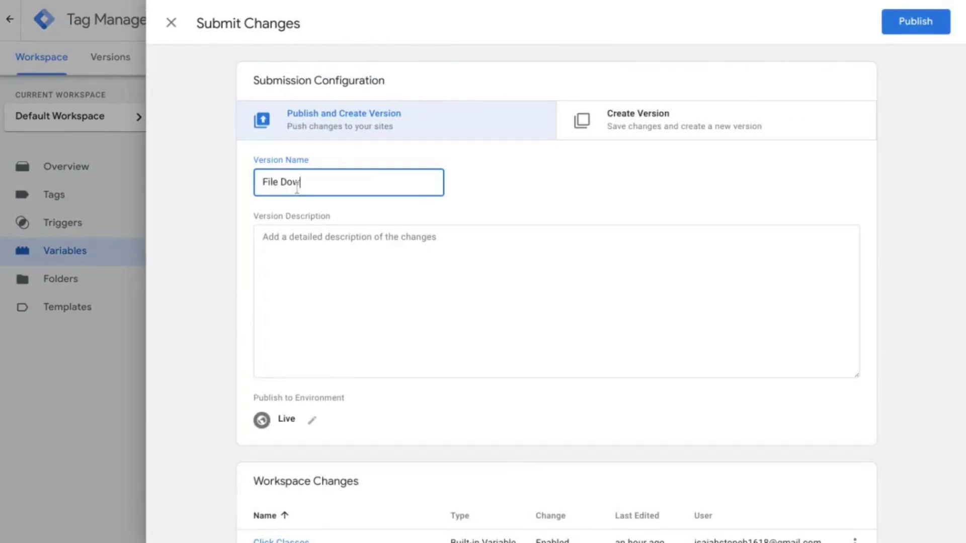
type("nloads Tracking")
left_click(384, 261)
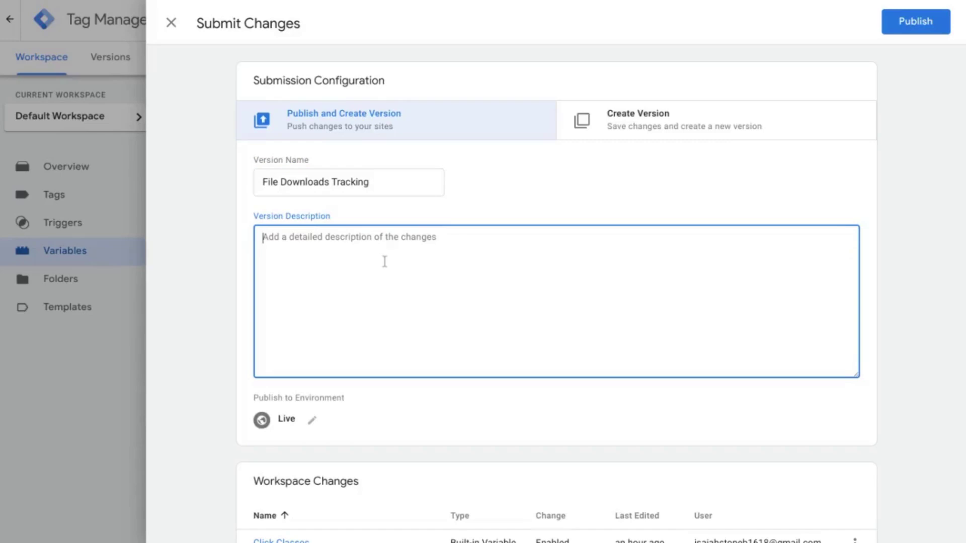
type("Tracking file ")
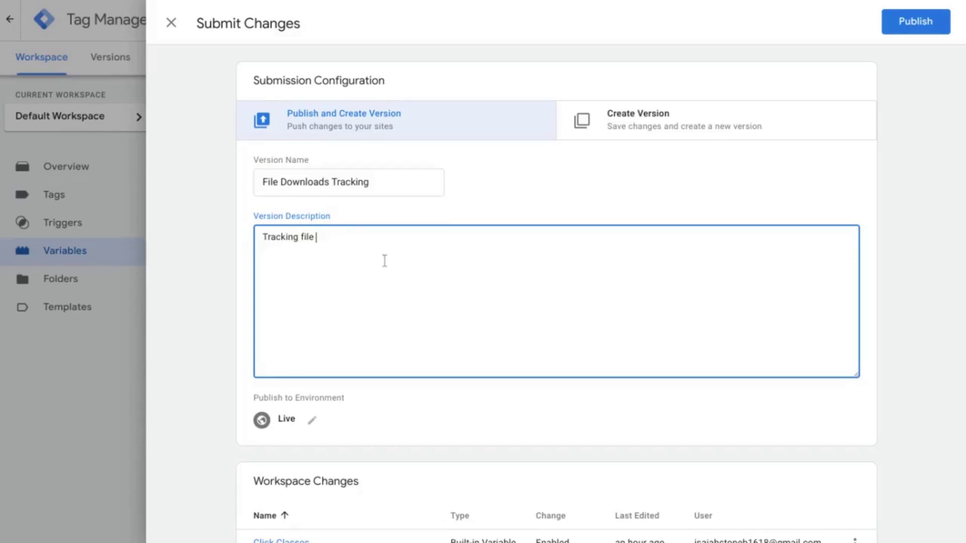
type("downloads by file")
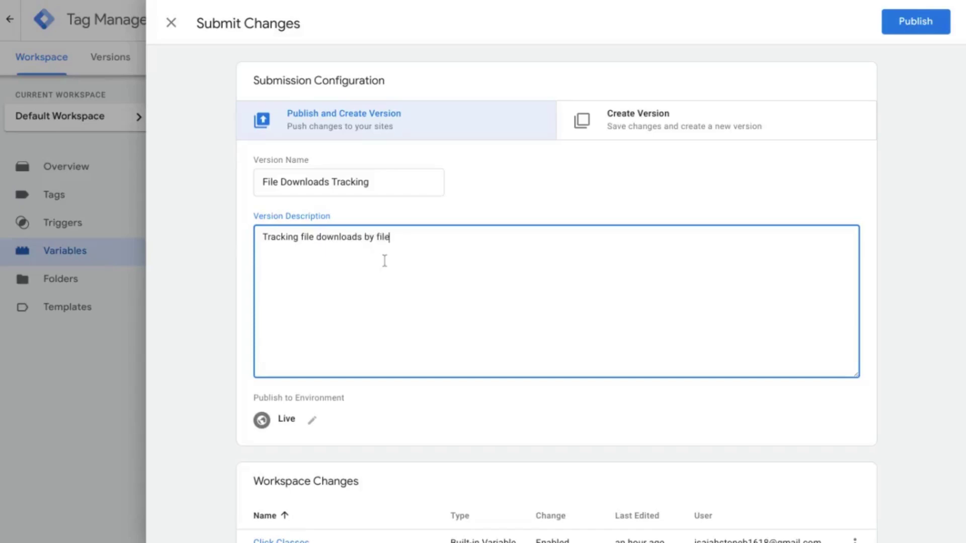
type(" type.")
left_click(915, 30)
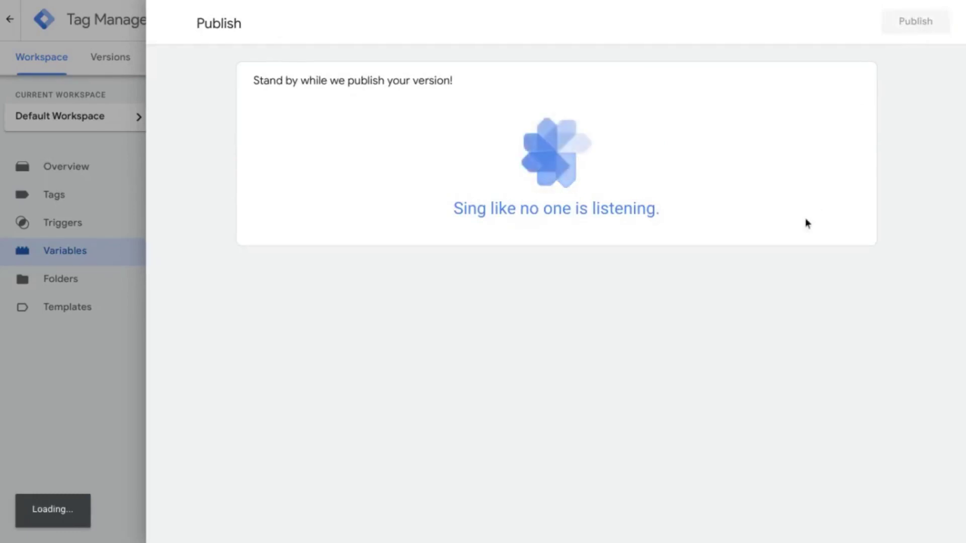